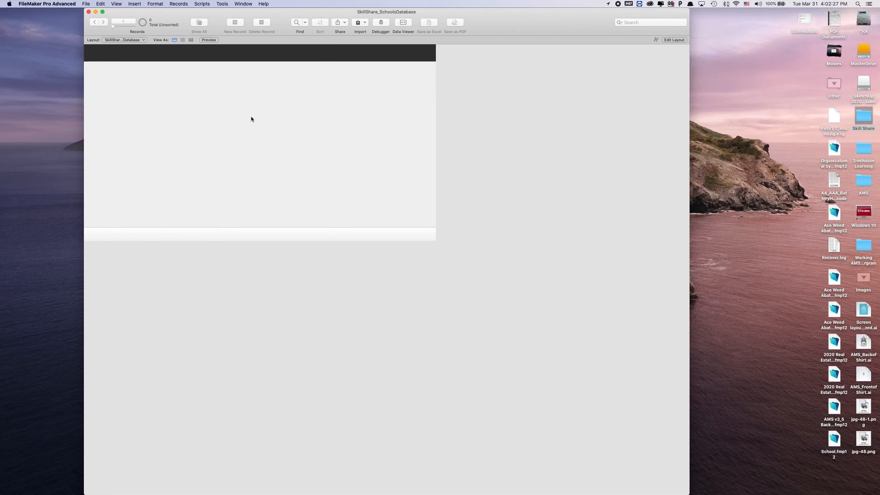
Step: Look through the Schools, Students and Classes layouts in turn, ending on Classes
left_click(132, 41)
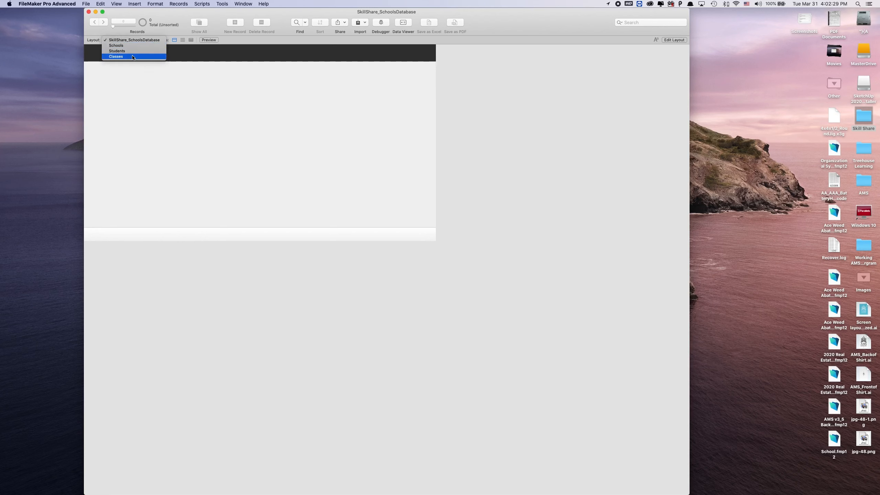
left_click(132, 45)
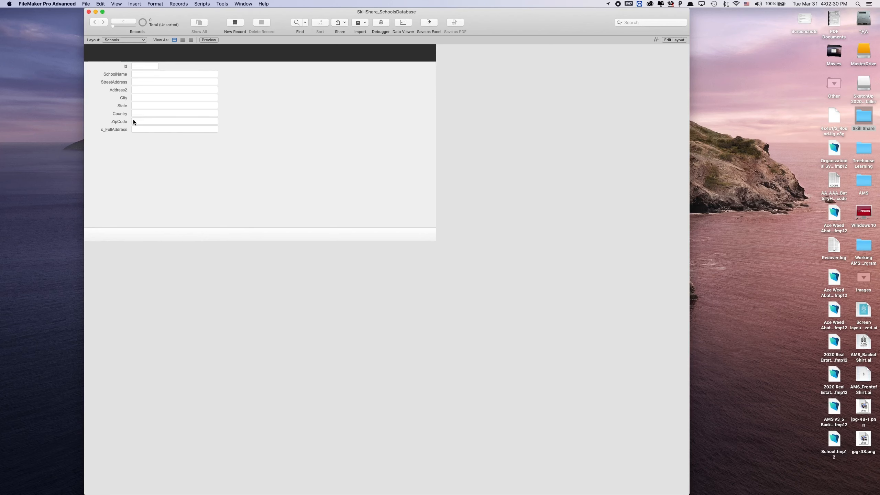
left_click(131, 40)
left_click(125, 46)
left_click(125, 40)
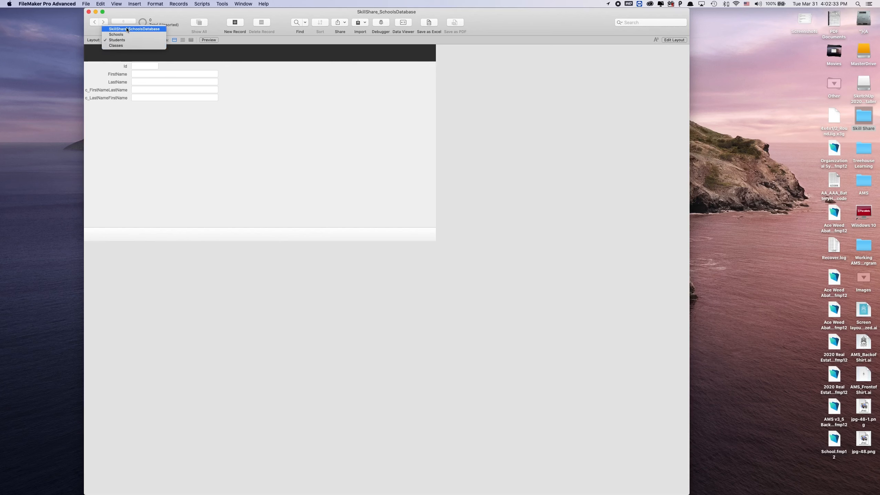
left_click(122, 35)
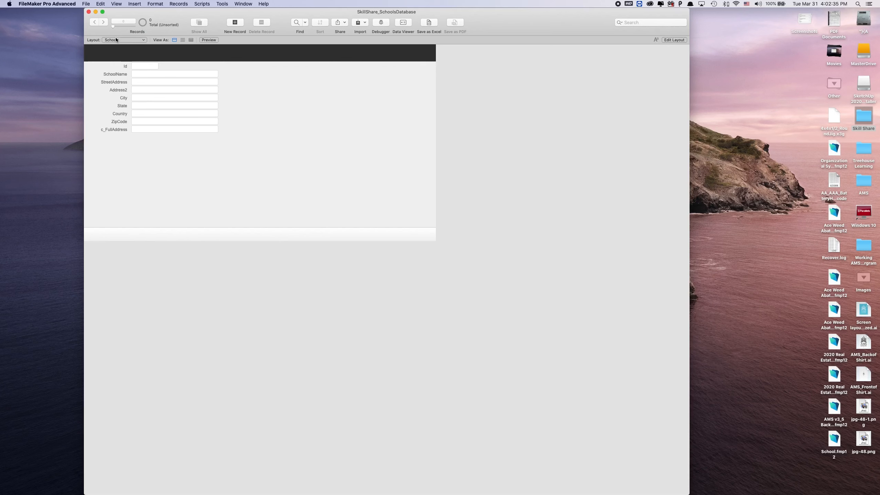
left_click(116, 40)
left_click(123, 51)
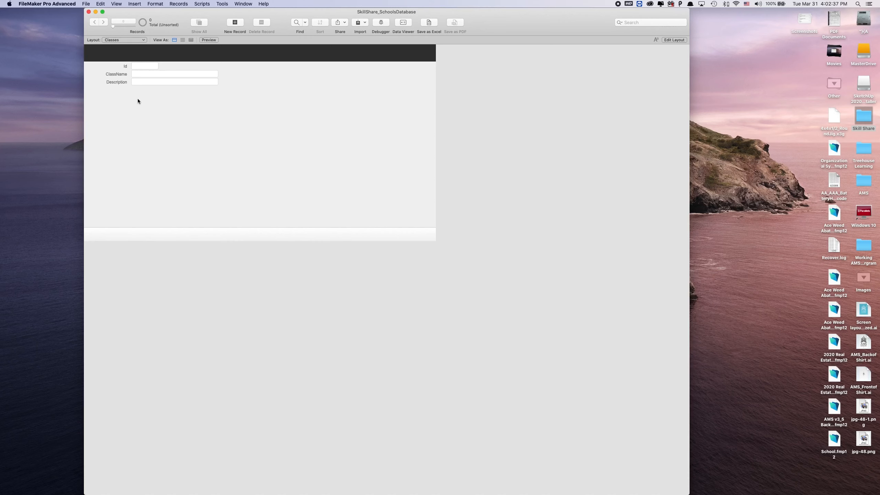
Step: Put the Classes layout into Layout mode and open Manage Layouts via File > Manage
left_click(680, 41)
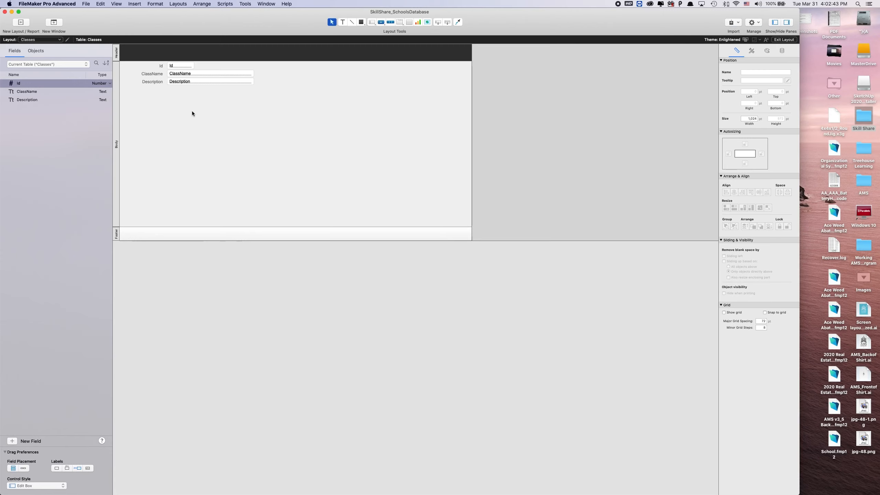
left_click(86, 3)
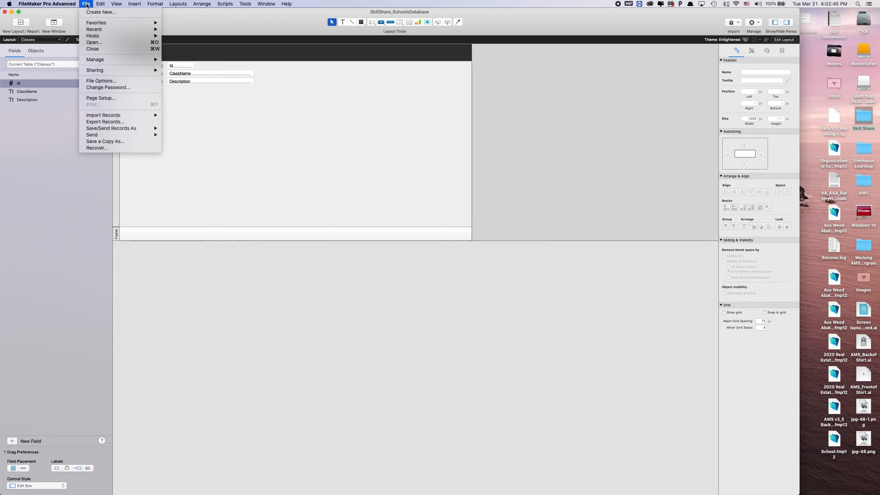
mouse_move(100, 59)
left_click(177, 80)
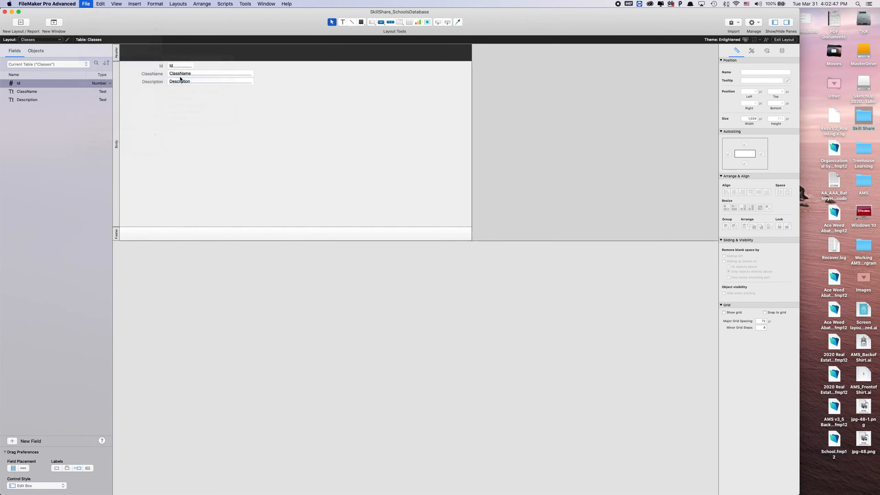
left_click(253, 91)
left_click_drag(138, 21, 272, 67)
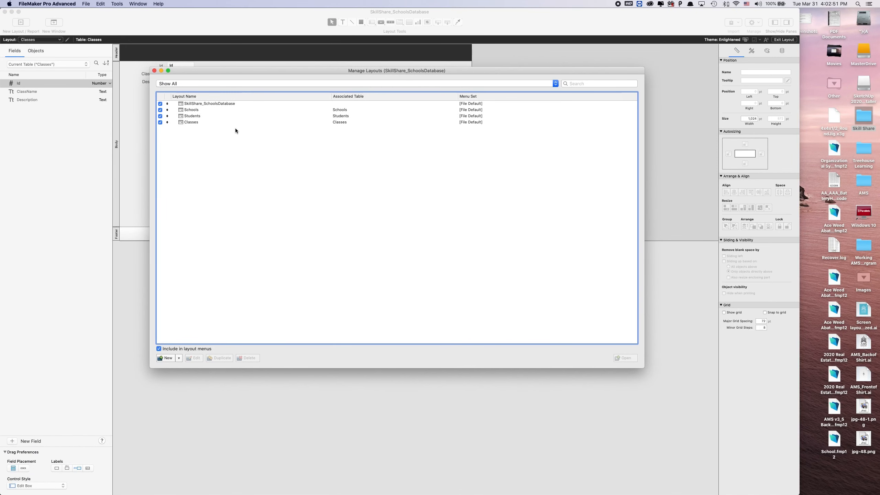
Step: Create a new layout folder named Layouts
left_click(179, 358)
left_click(192, 371)
key("BackSpace")
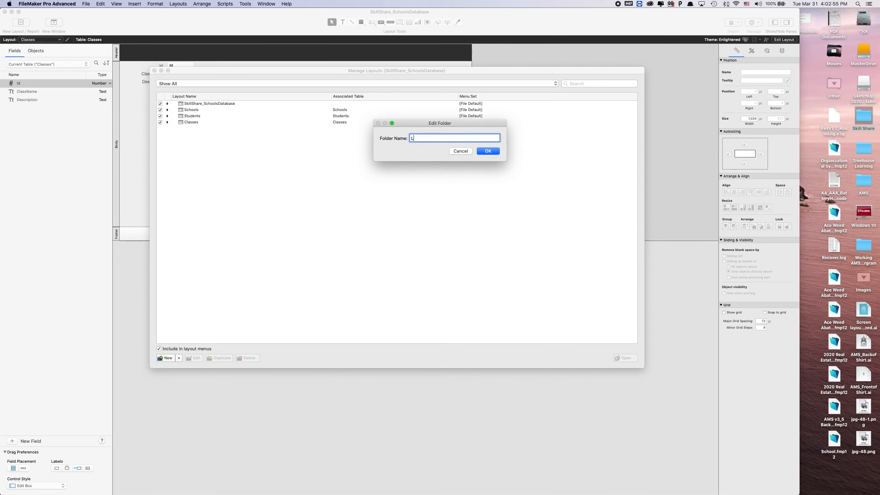
type("Layout")
key("Return")
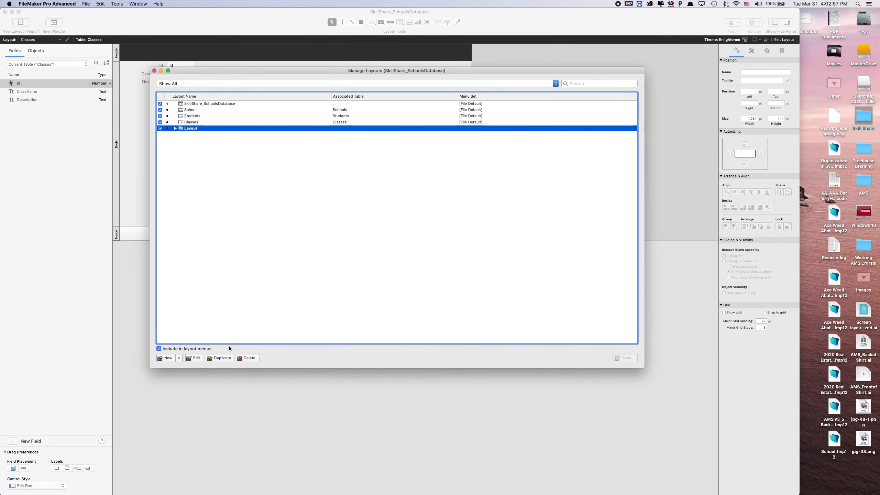
double_click(192, 128)
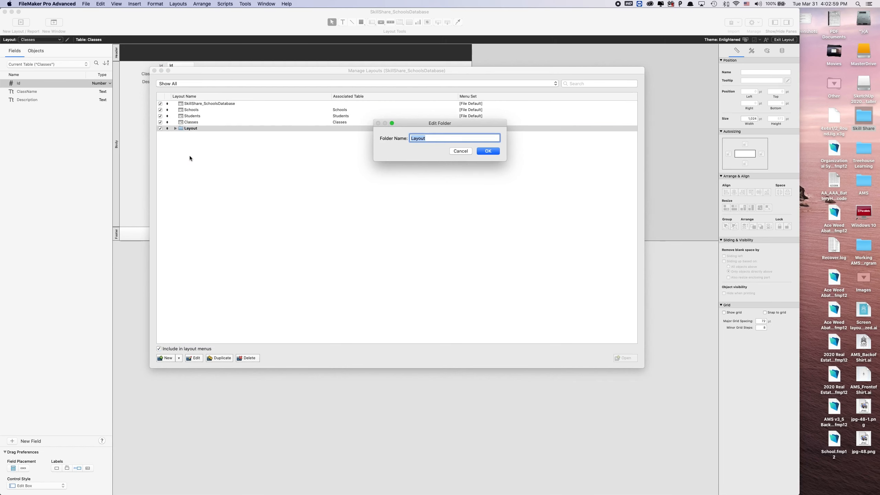
left_click(430, 138)
type("s")
key("Return")
left_click(433, 178)
Step: Add two more layout folders named Tables and Reports
left_click(179, 358)
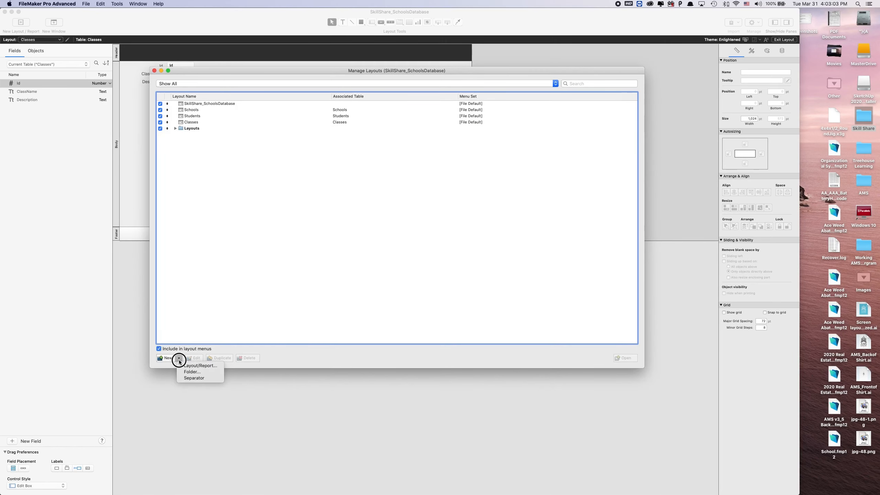
left_click(184, 372)
type("Tables")
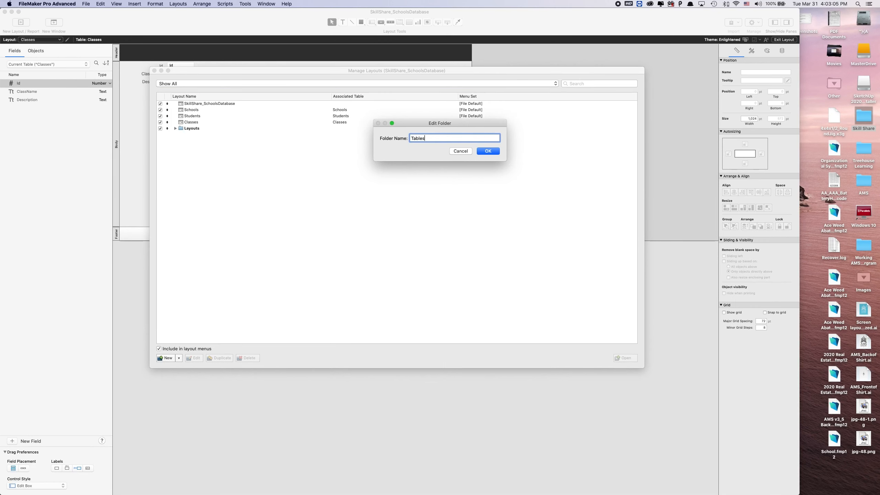
key("Return")
left_click(283, 188)
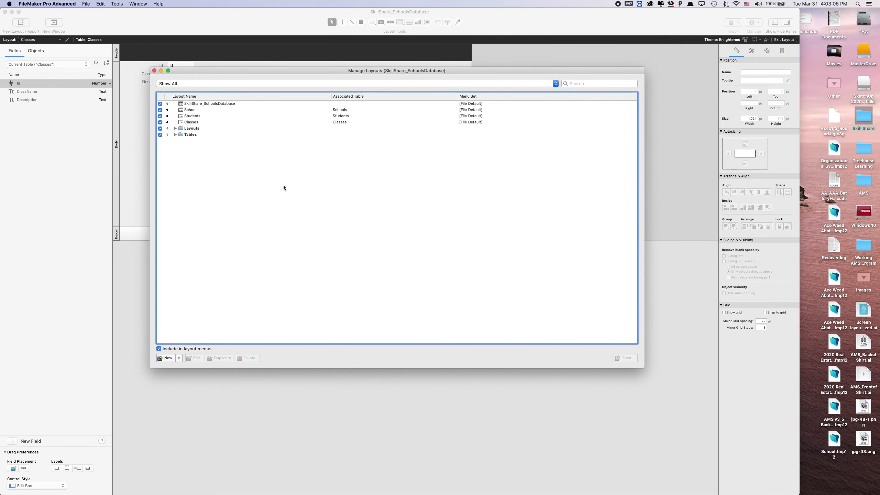
left_click(179, 358)
left_click(185, 373)
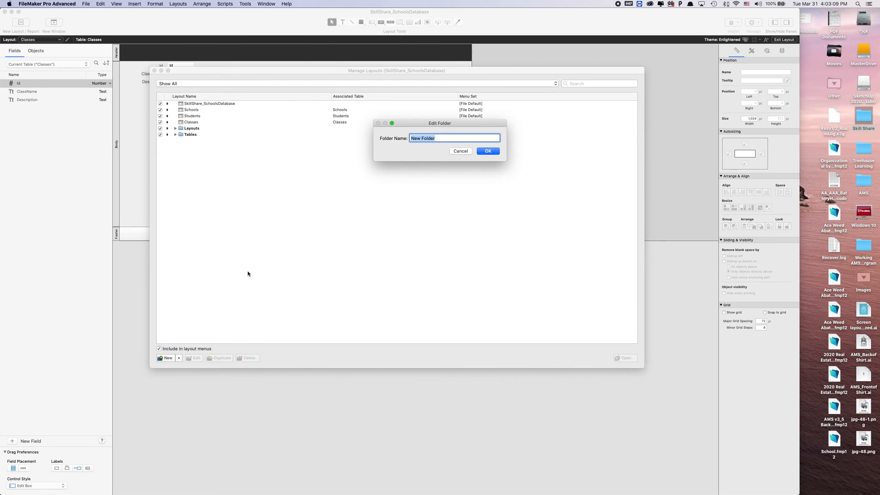
type("Reports")
key("Return")
left_click(245, 268)
Step: Add a fourth layout folder named Lists
left_click(179, 358)
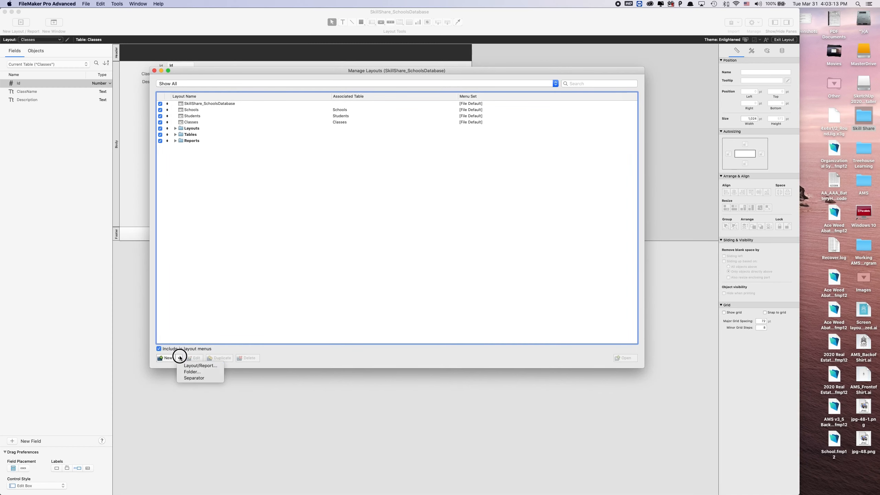
left_click(185, 371)
type("Lists")
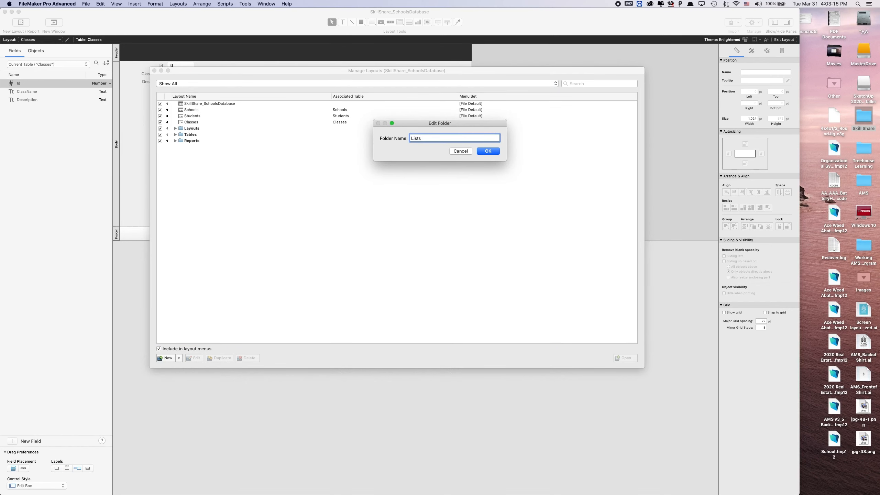
key("Return")
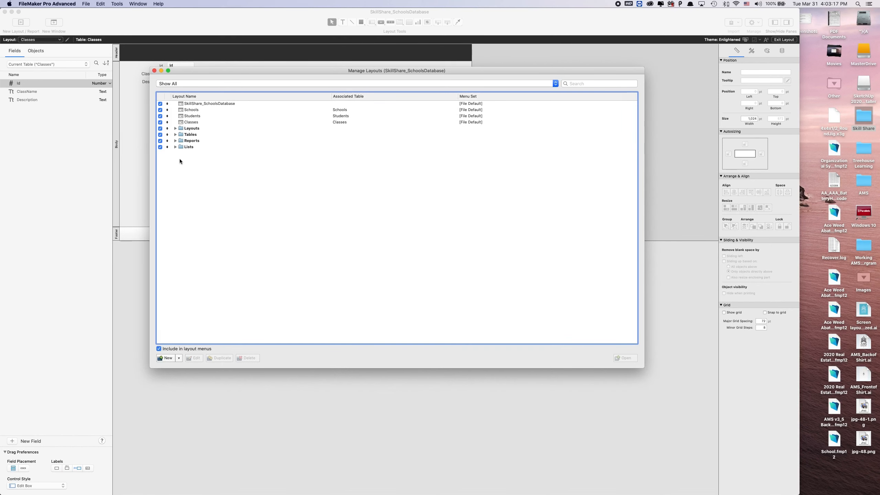
Step: Reorder the folders as Layouts, Lists, Reports, Tables
mouse_move(168, 147)
left_mouse_down()
mouse_move(179, 131)
mouse_move(167, 140)
left_mouse_up()
left_click(188, 147)
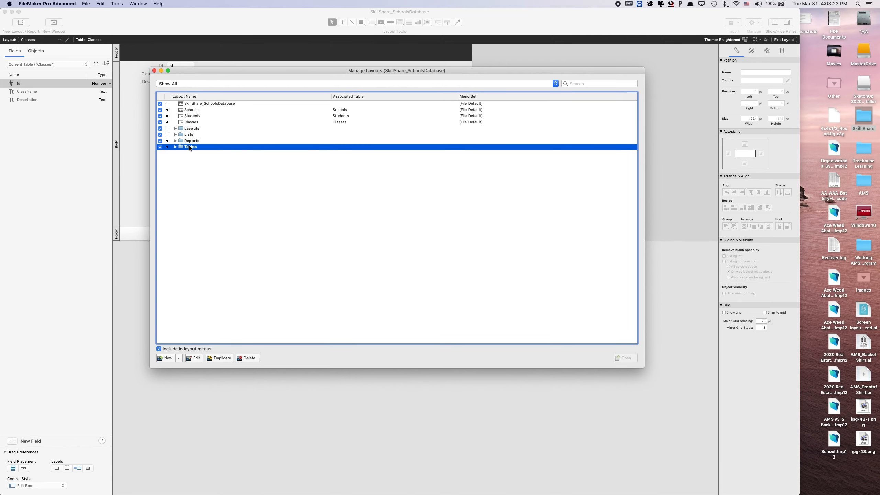
left_click(191, 164)
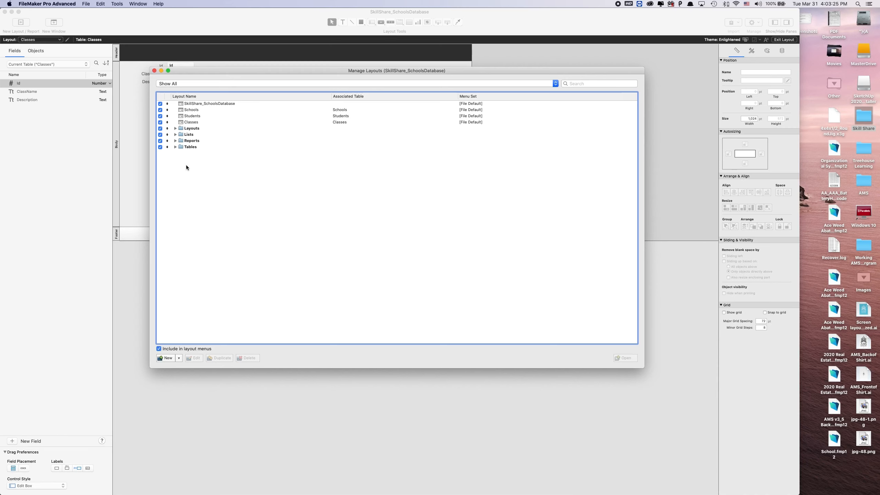
Step: Permanently delete the SkillShare_SchoolsDatabase layout
left_click(201, 104)
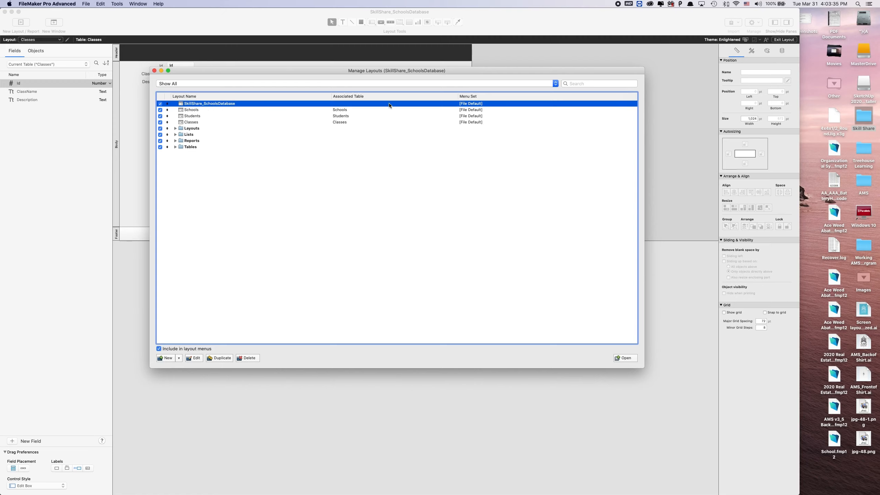
left_click(248, 359)
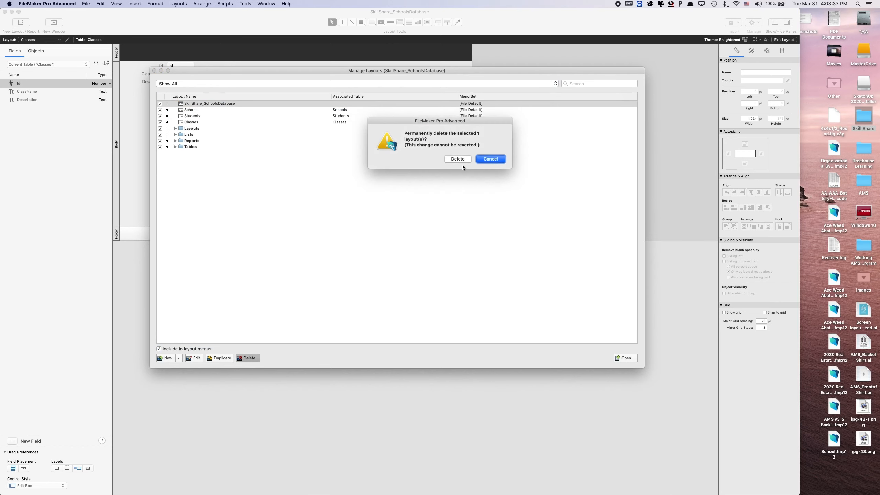
key("Return")
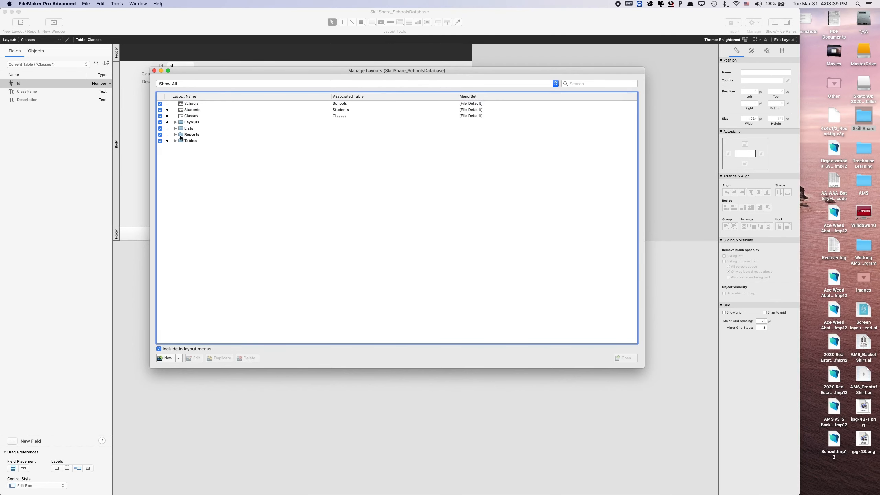
Step: Move the Schools, Students and Classes layouts into the Tables folder
left_click(175, 141)
left_click(191, 103)
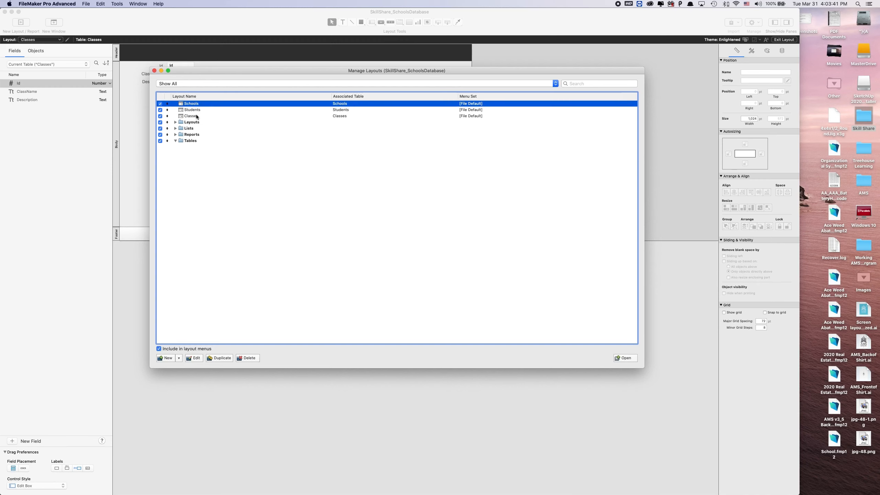
left_click(197, 116, "shift")
left_click_drag(191, 105, 218, 150)
left_click(224, 163)
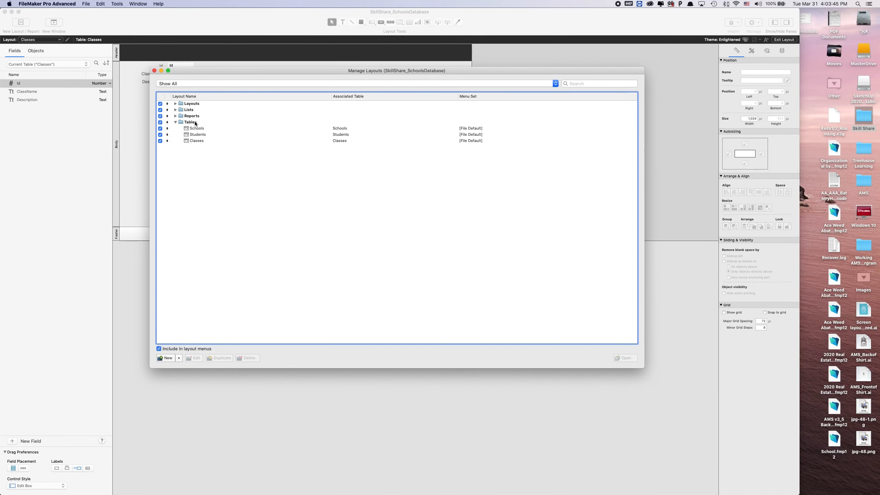
Step: Rename the Schools layout to Table_Schools and restrict it to Table View
double_click(201, 129)
left_click(443, 165)
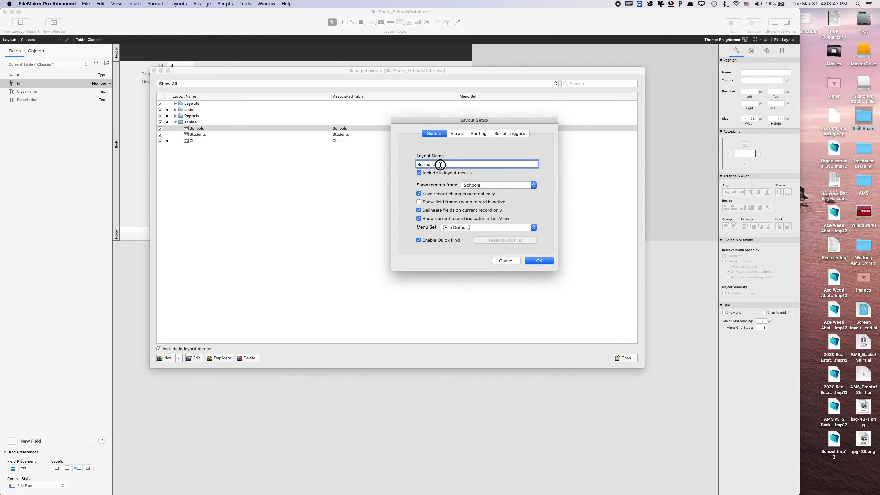
type("Tables")
key("BackSpace")
type("_")
left_click(454, 134)
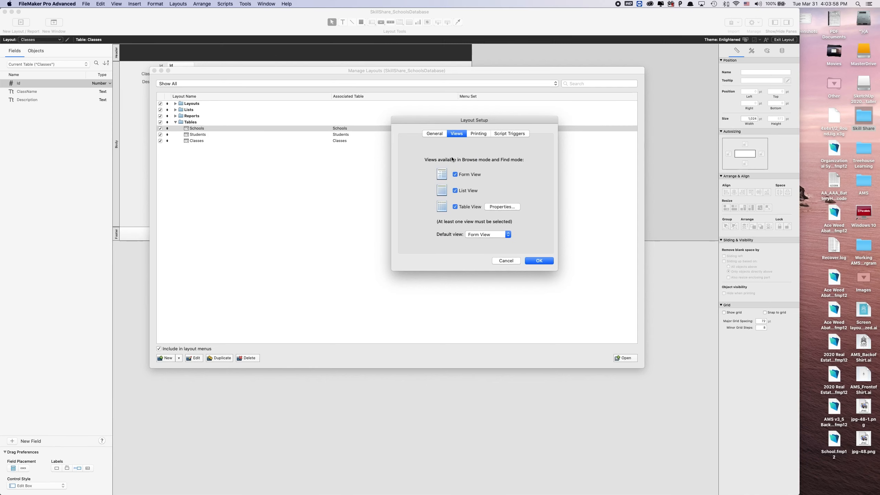
left_click(455, 174)
Step: Save the Table_Schools settings and rename the Students layout to Tables_Students
left_click(539, 262)
double_click(204, 135)
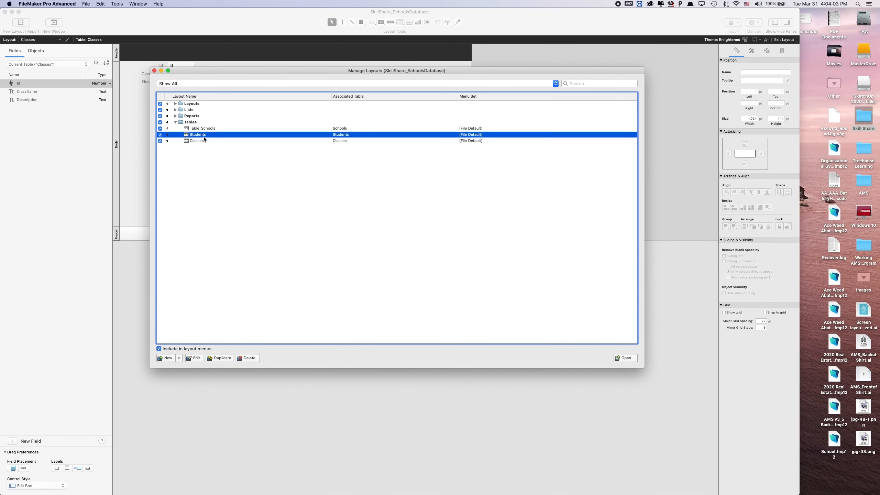
left_click(445, 166)
type("Tables_Students")
left_click(457, 133)
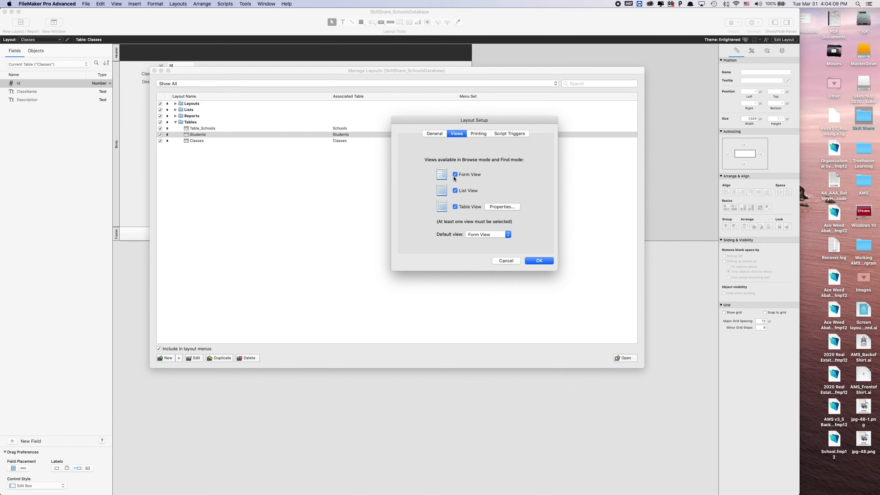
left_click(455, 174)
left_click(538, 260)
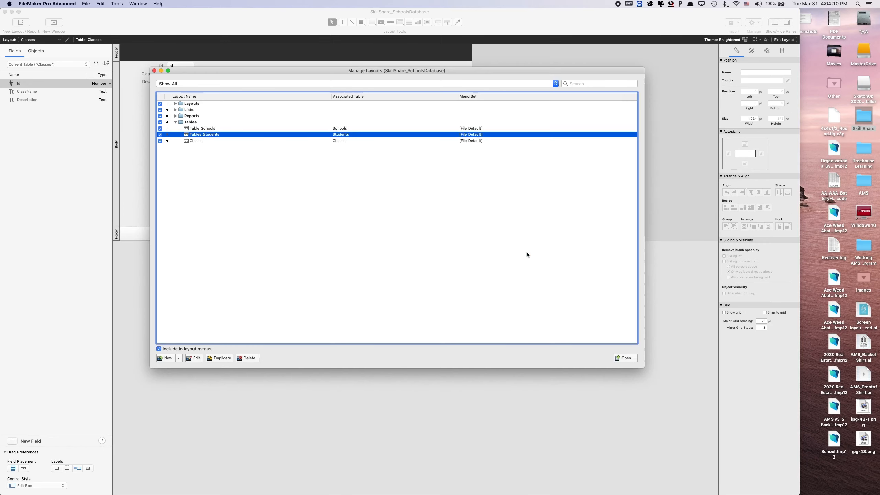
Step: Rename the Classes layout to Table_Classes, limited to Table View
double_click(197, 141)
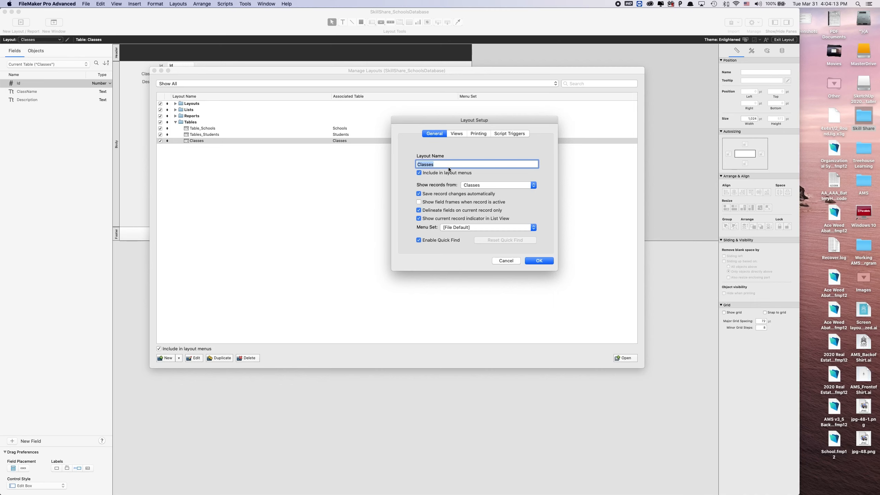
key("Left")
type("Table_")
left_click(456, 134)
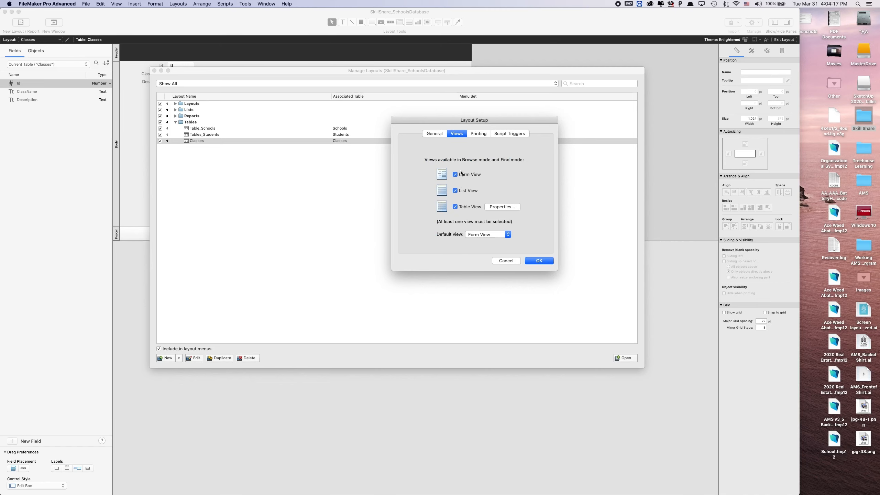
left_click(465, 175)
left_click(538, 261)
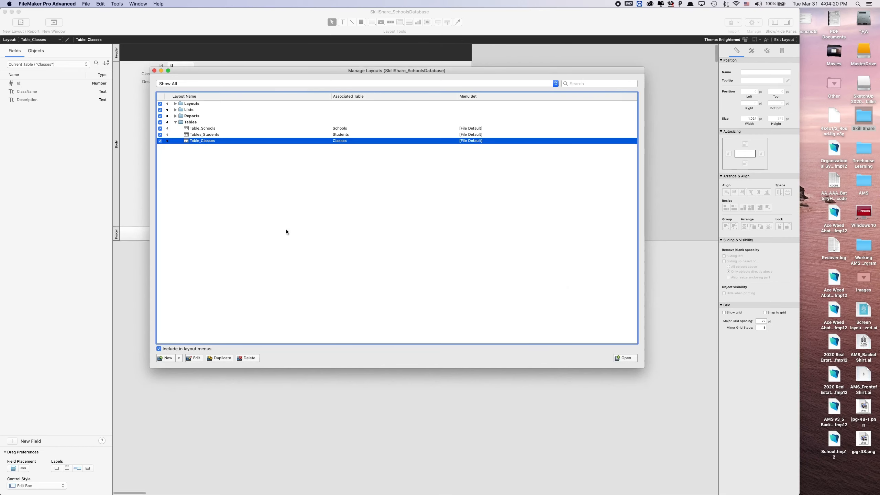
Step: Correct the Tables_Students layout name to Table_Students
double_click(208, 134)
left_click(430, 165)
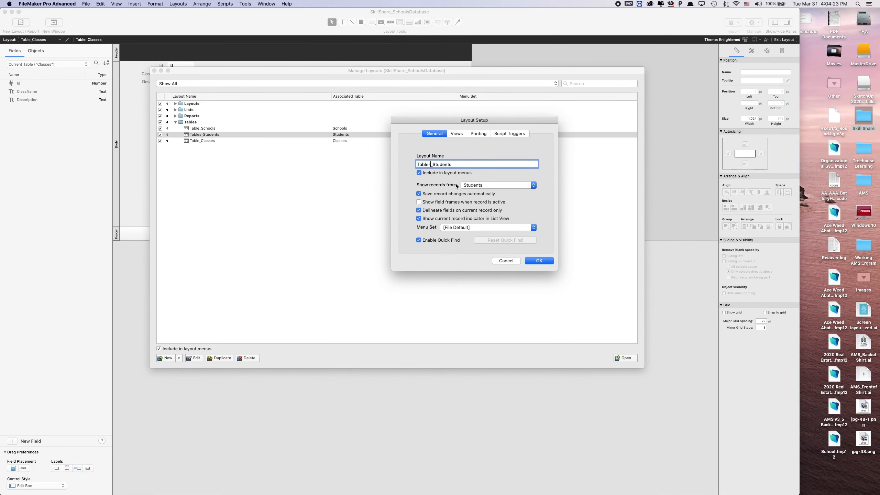
key("BackSpace")
left_click(539, 261)
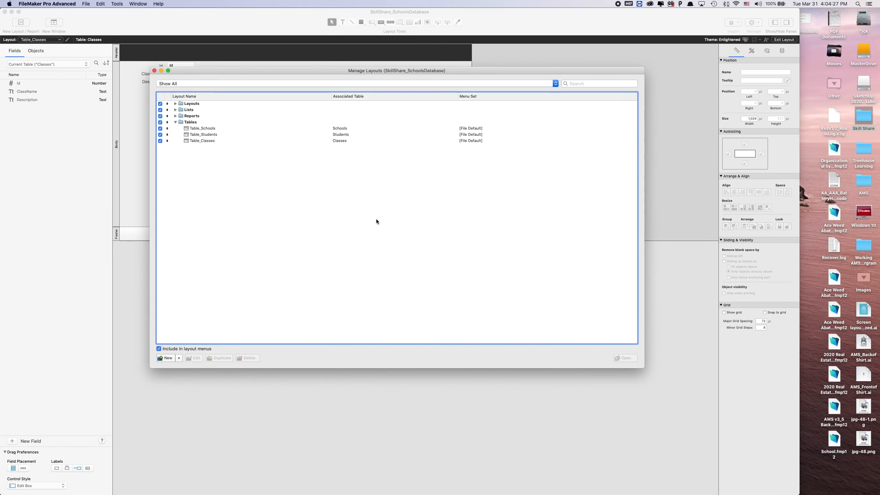
left_click(203, 128)
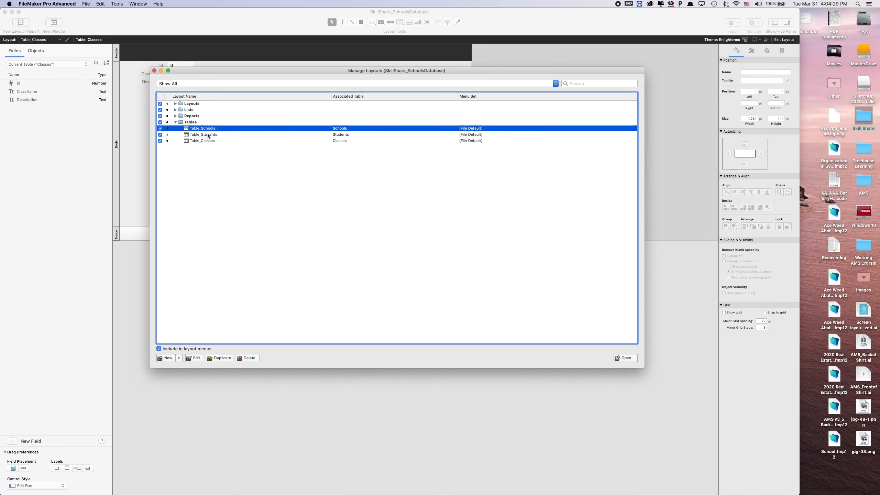
left_click(208, 135)
left_click(213, 141)
left_click(219, 161)
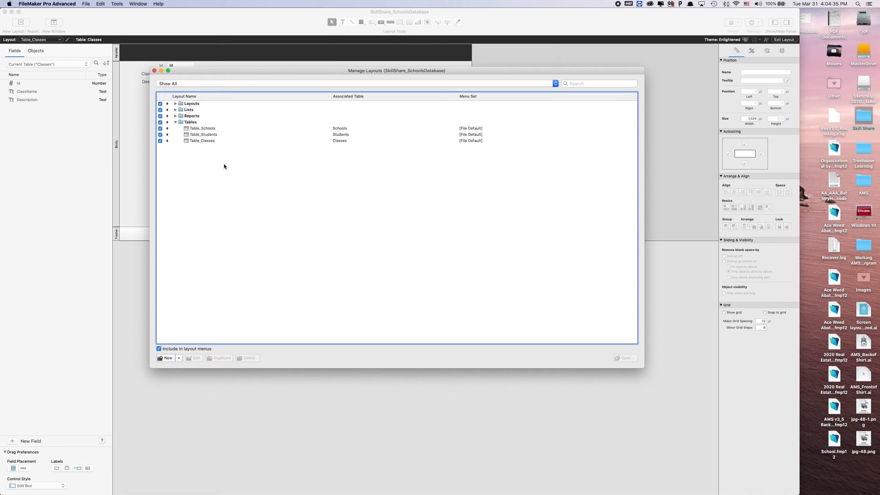
left_click(194, 128)
left_click(195, 135)
left_click(201, 142)
left_click(201, 135)
left_click(195, 126)
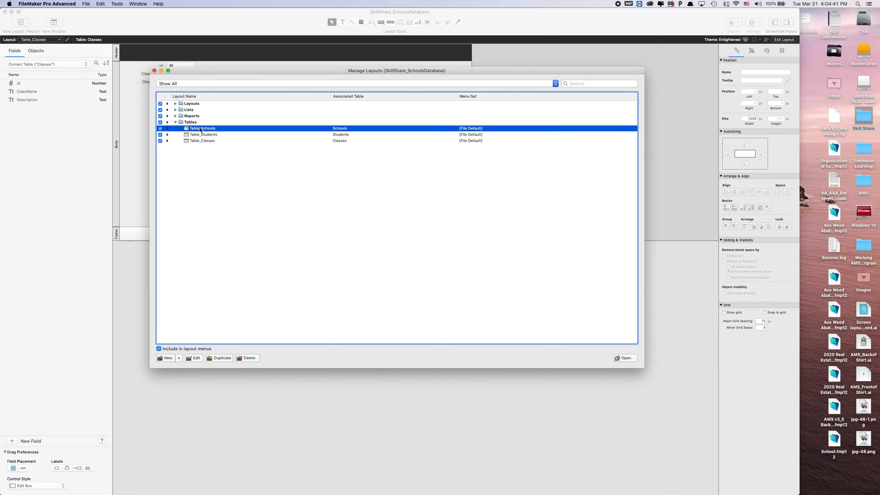
left_click(195, 135)
left_click(195, 140)
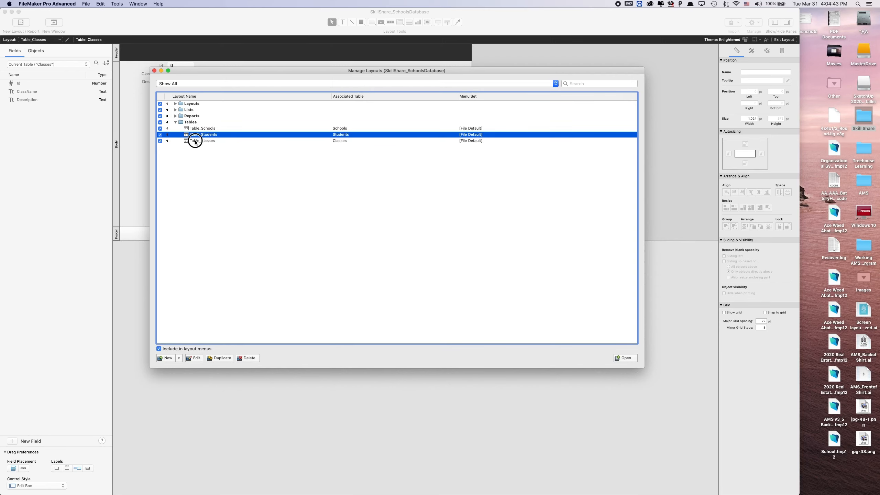
left_click(200, 159)
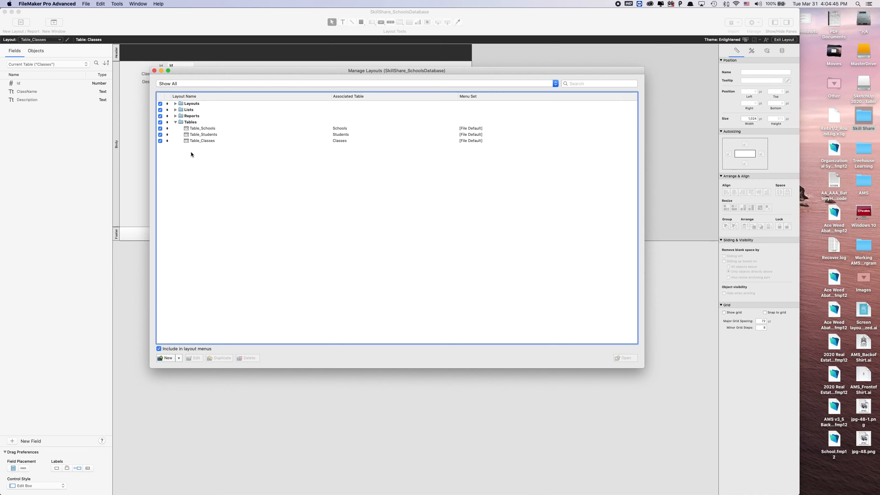
left_click(175, 104)
left_click(188, 105)
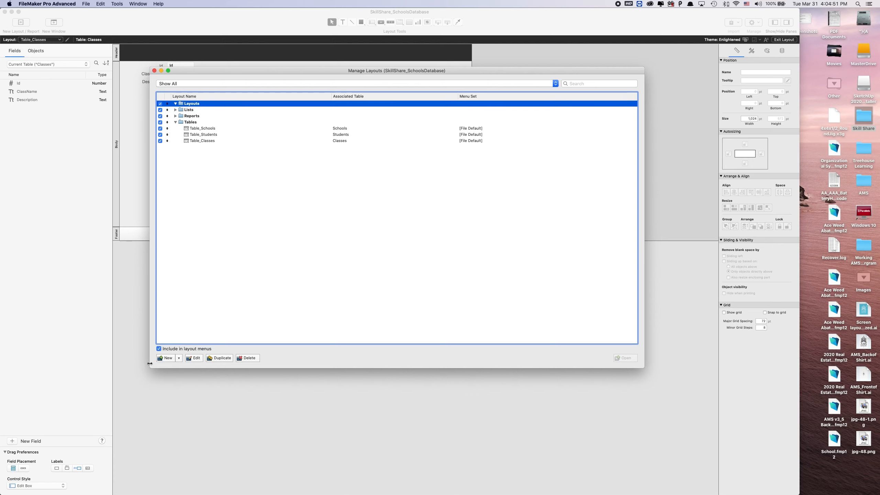
Step: Add a Lay_Schools layout showing Schools records as a Computer Form, then close Manage Layouts
left_click(165, 360)
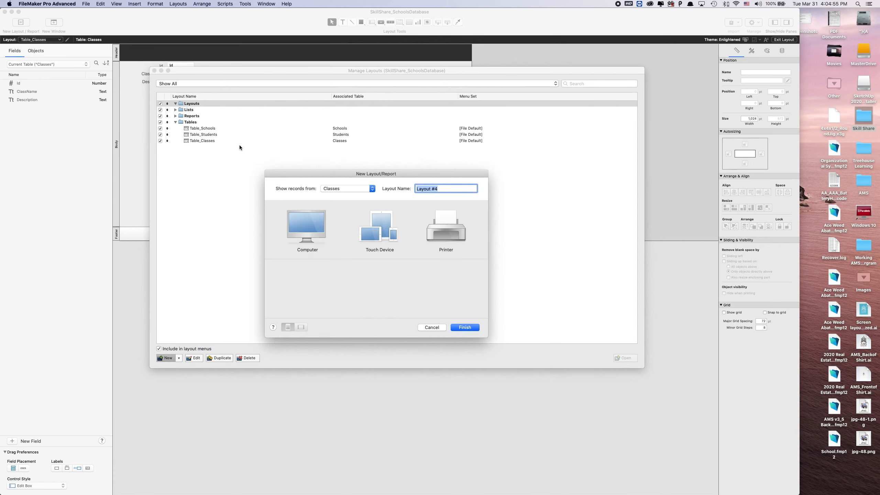
left_click(344, 190)
left_click(333, 195)
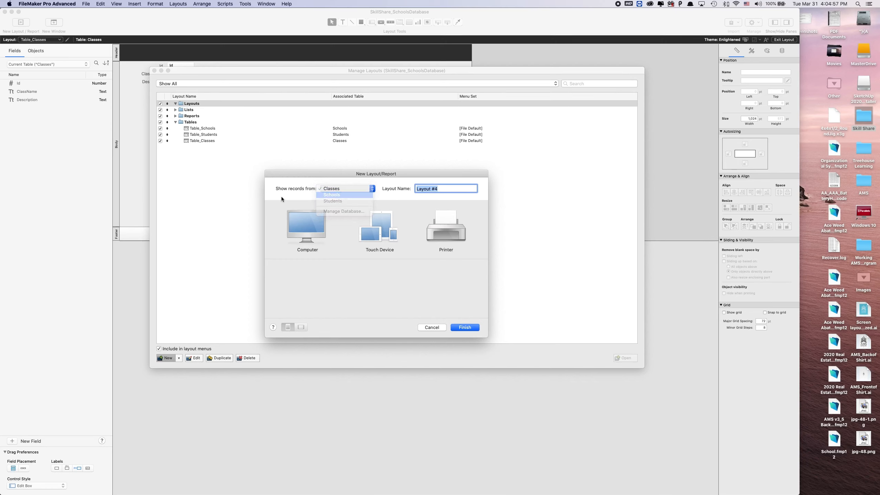
type("Lay")
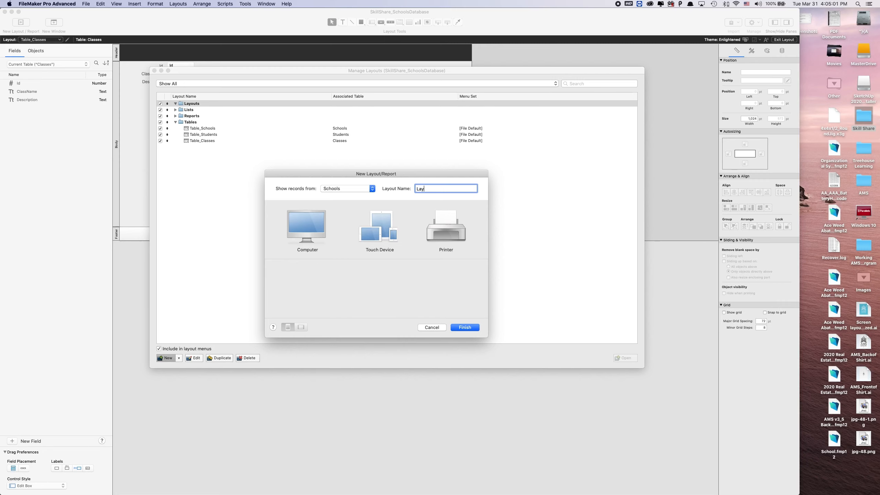
type("_Schools")
left_click(320, 222)
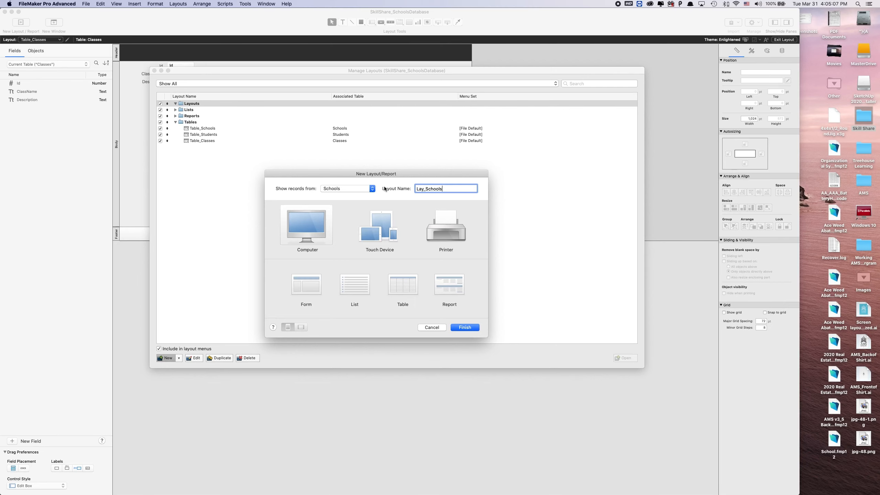
left_click(308, 286)
left_click(454, 328)
left_click(293, 260)
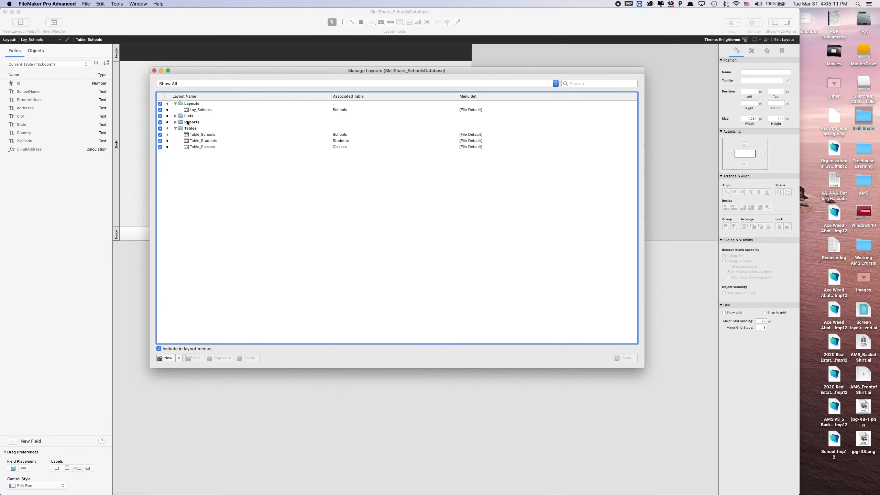
left_click(155, 71)
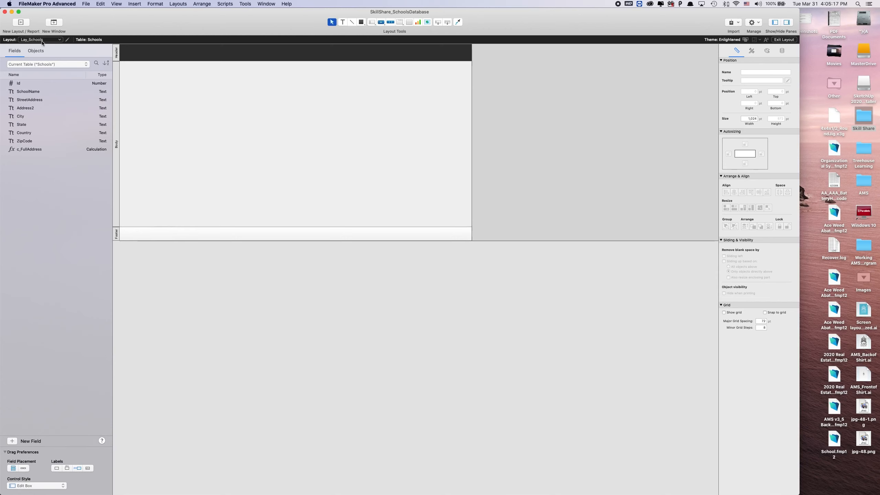
left_click(42, 42)
Step: Go to the Tables > Table_Schools layout and return to Browse mode
mouse_move(55, 66)
left_click(85, 66)
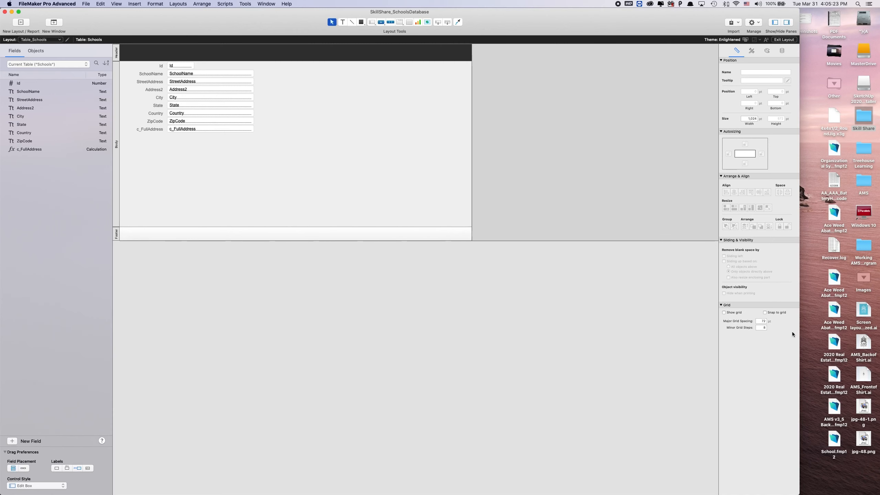
left_click(784, 40)
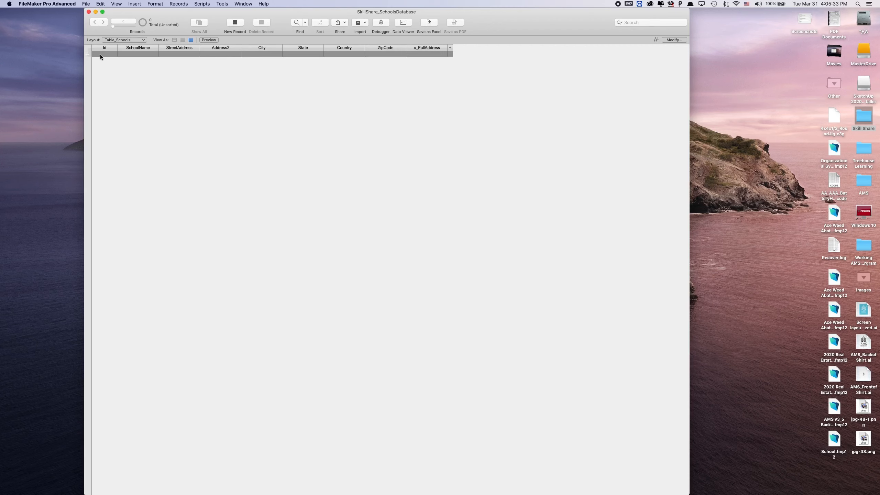
Step: Look over the Table_Students and Table_Classes layouts
left_click(124, 39)
mouse_move(130, 56)
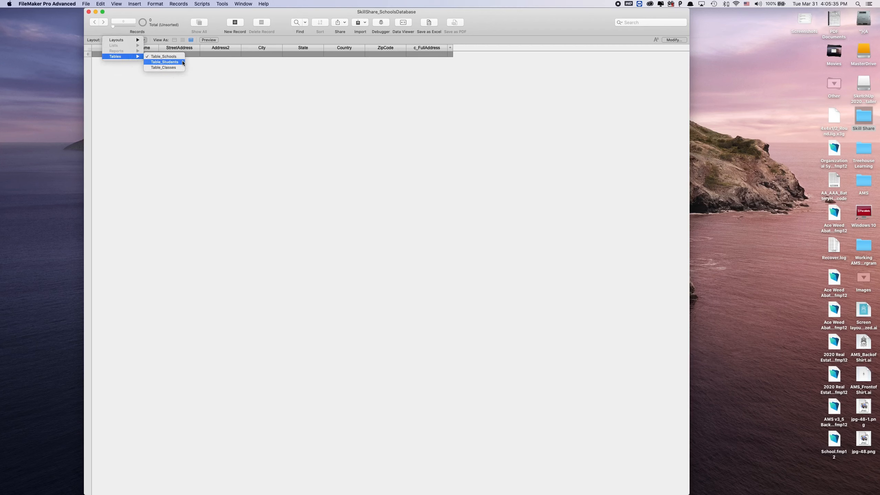
left_click(183, 62)
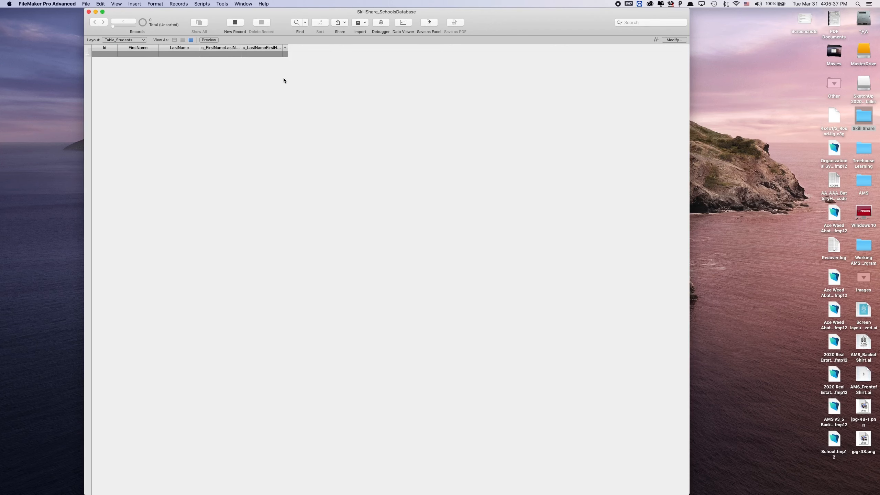
left_click(124, 40)
mouse_move(134, 56)
left_click(160, 67)
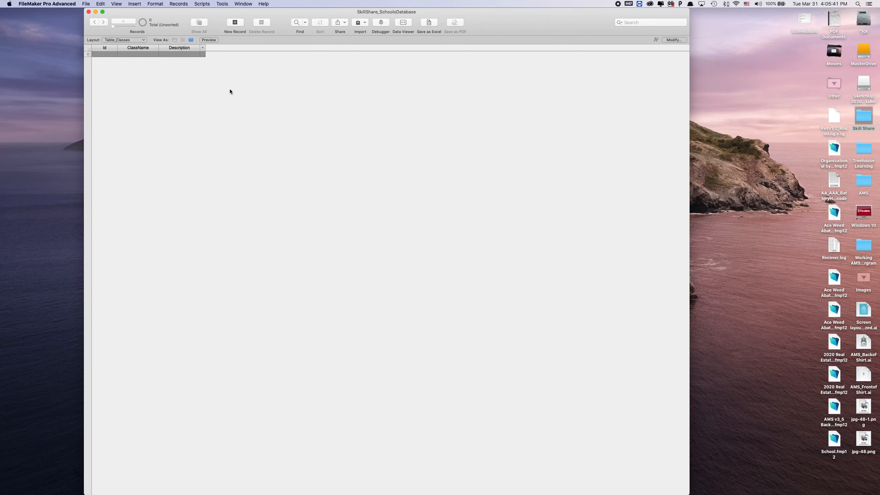
Step: Switch to the Lay_Schools layout and put it into Layout mode
left_click(130, 40)
left_click(150, 41)
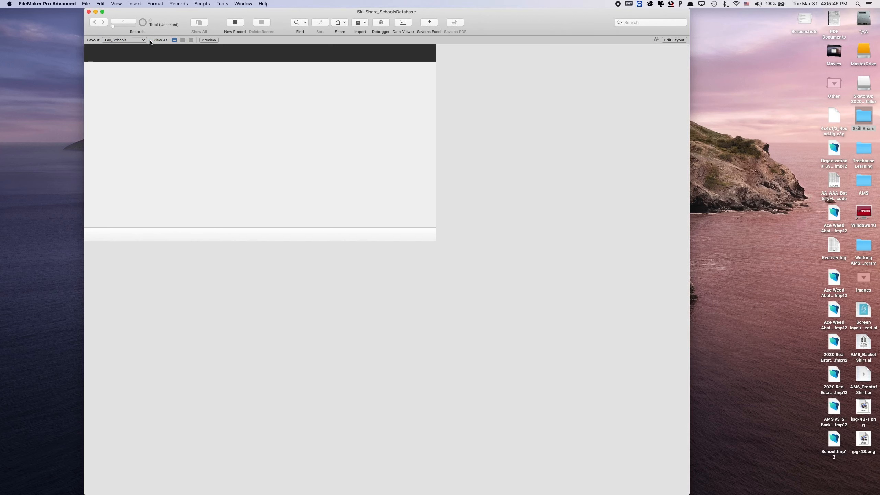
left_click(666, 40)
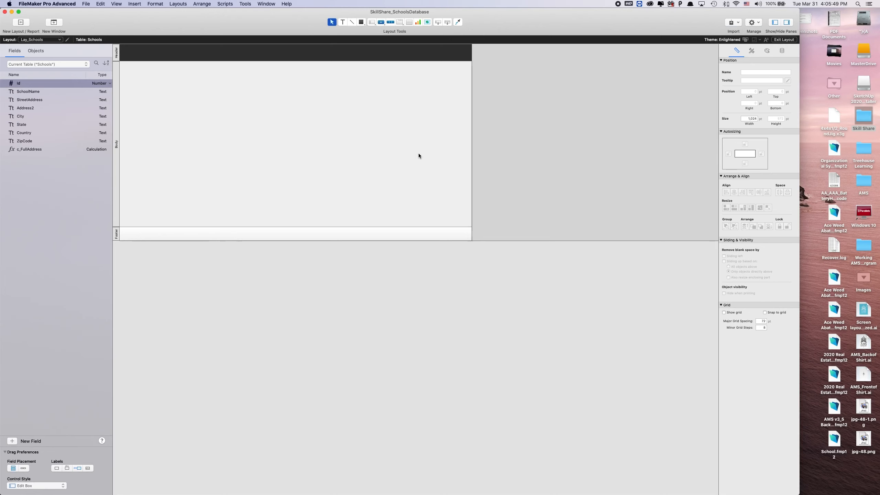
Step: Preview the Tranquil, Luminous, Enlightened Print and Enlightened themes, then apply Vibrant to Lay_Schools
left_click(746, 39)
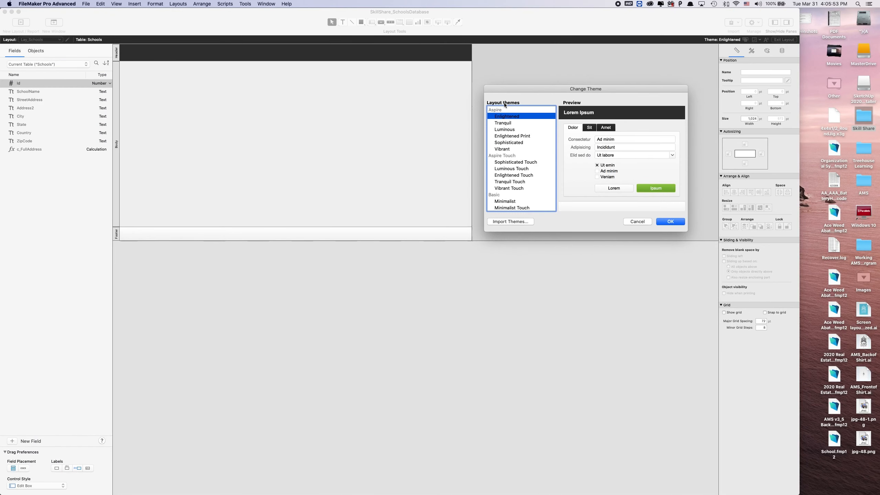
scroll(522, 120, "down", 5)
scroll(529, 141, "up", 5)
left_click(504, 123)
left_click(507, 129)
left_click(517, 135)
left_click(509, 149)
scroll(511, 165, "down", 3)
scroll(512, 165, "up", 3)
left_click(505, 117)
left_click(507, 150)
key("Return")
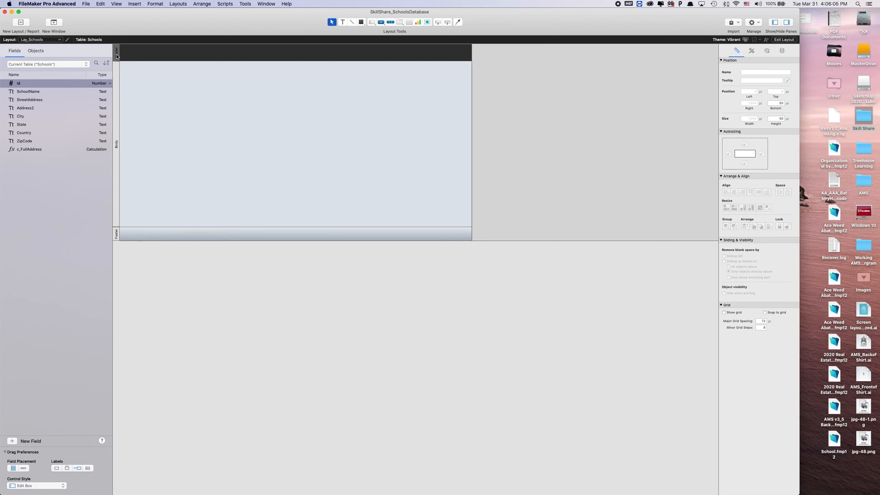
Step: Try several part styles on the header, settling on the dark Navigation Part style
left_click(752, 50)
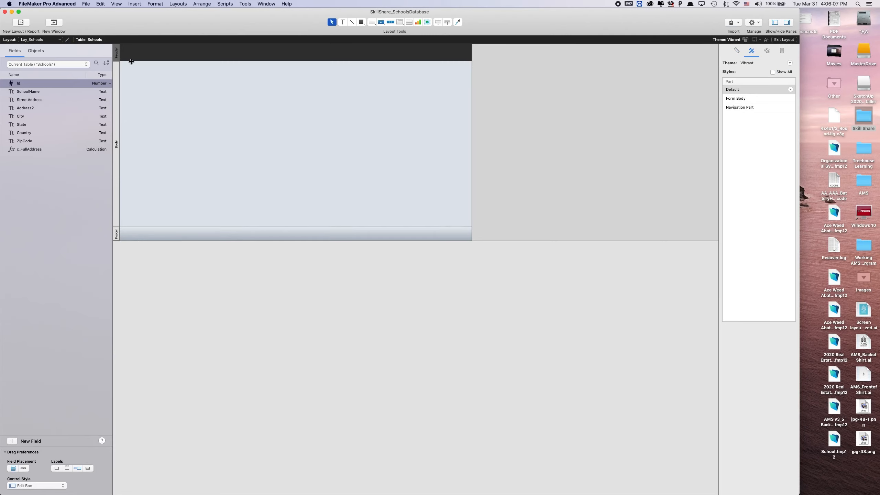
left_click(120, 71)
left_click(117, 54)
left_click(115, 84)
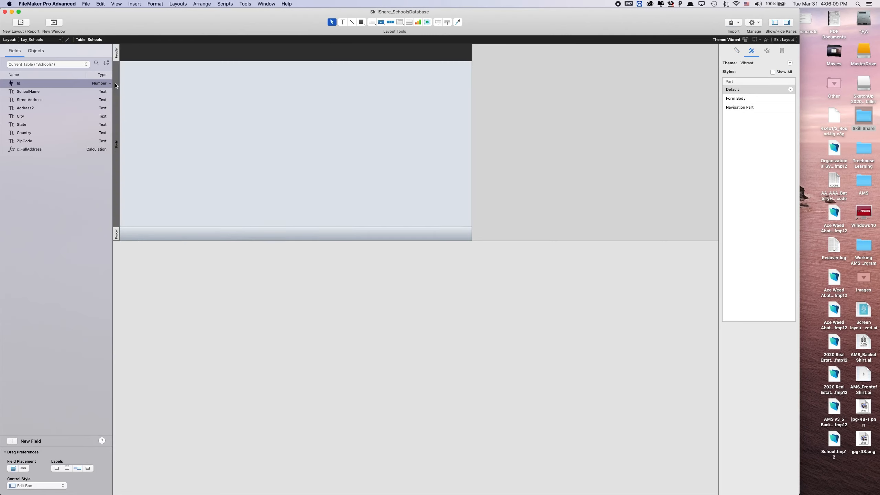
left_click(118, 237)
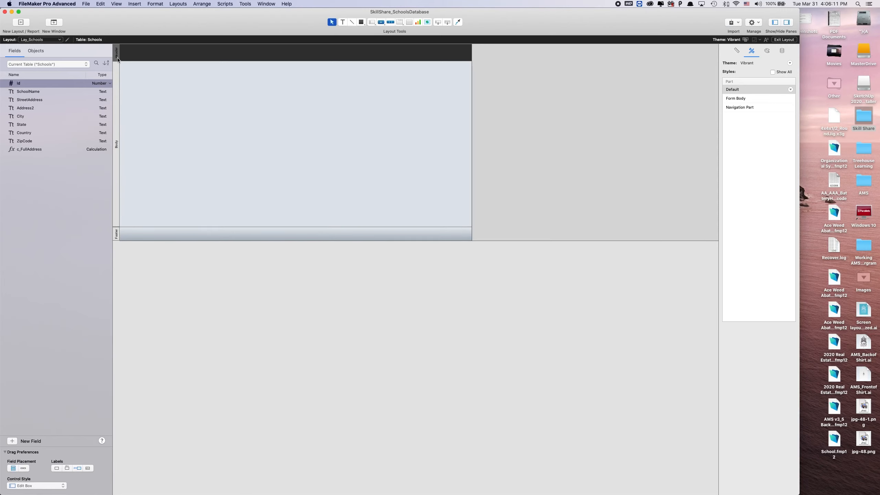
left_click(737, 98)
left_click(737, 107)
left_click(735, 98)
left_click(734, 90)
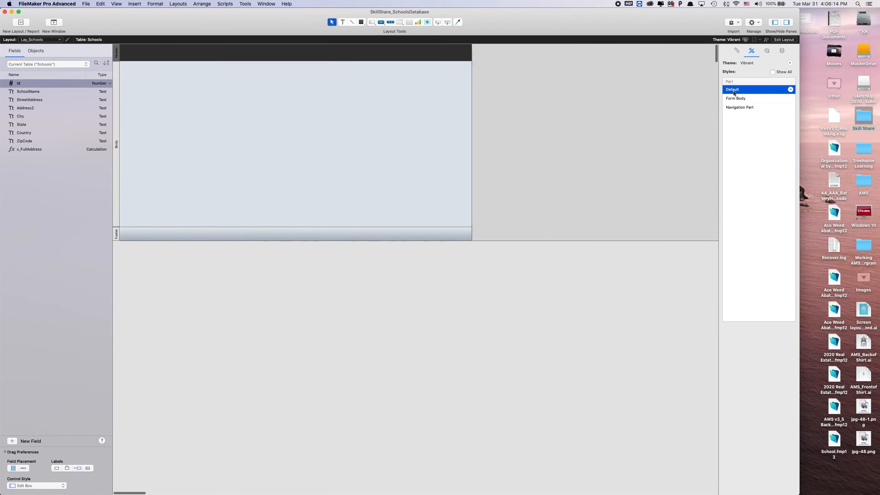
left_click(743, 107)
left_click(576, 108)
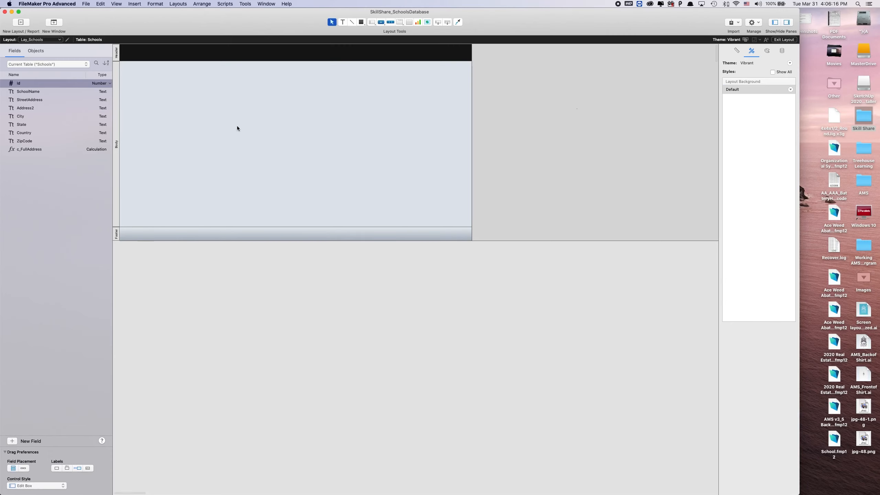
Step: Test Navigation Part on the body, then keep it on the light Form Body style
left_click(116, 112)
left_click(739, 107)
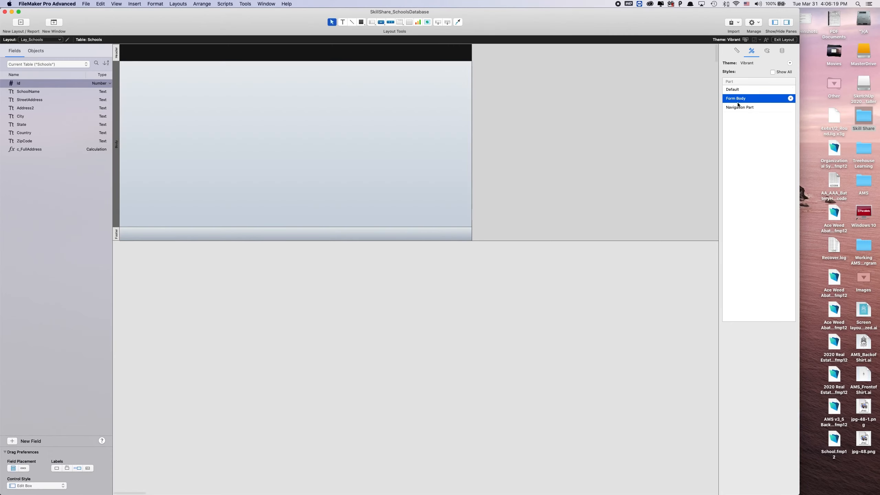
left_click(734, 99)
left_click(573, 109)
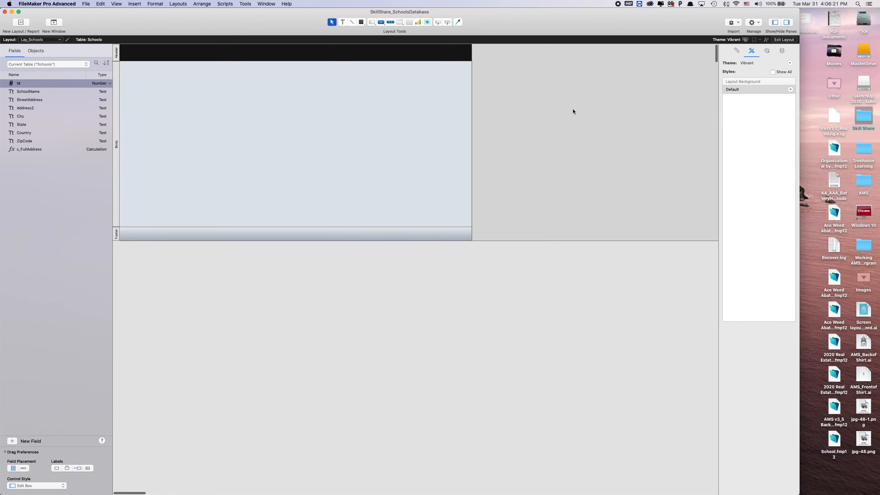
left_click(117, 95)
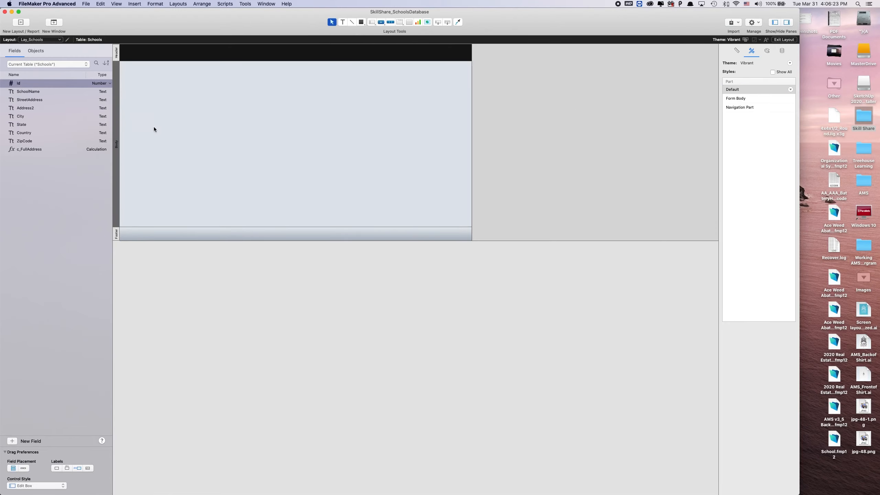
left_click(641, 143)
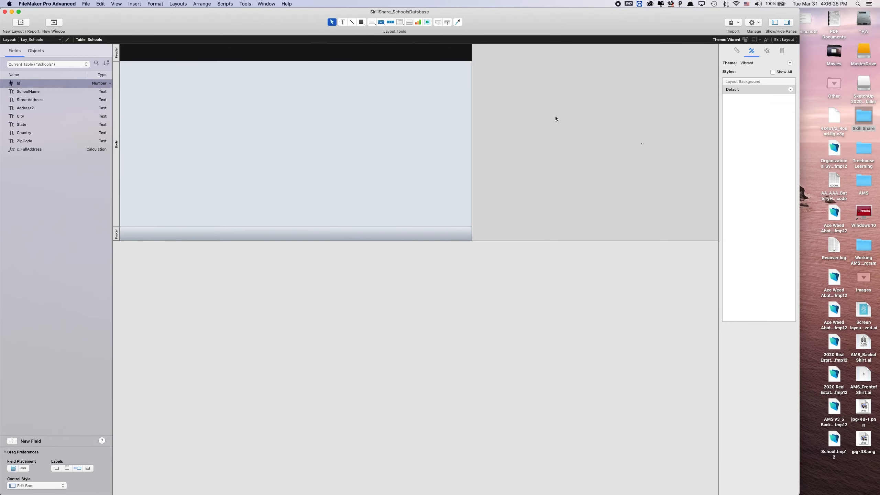
Step: Change the Lay_Schools theme back to Enlightened
left_click(746, 40)
left_click(517, 116)
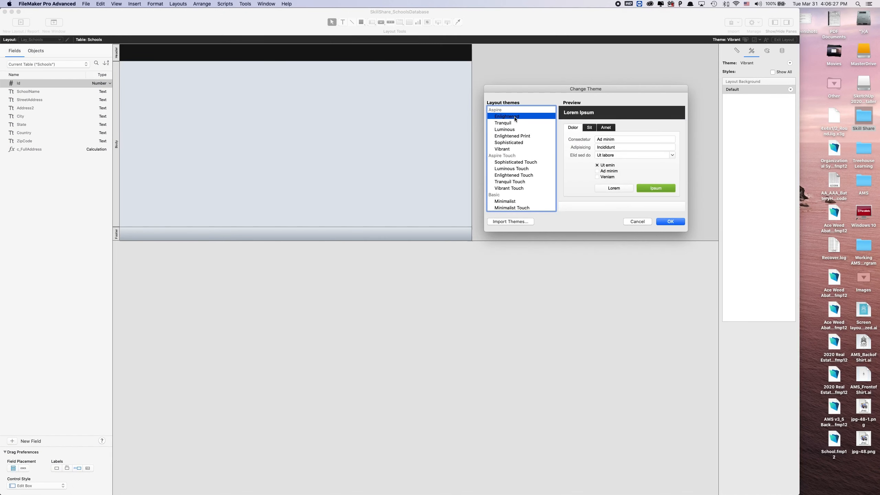
left_click(671, 222)
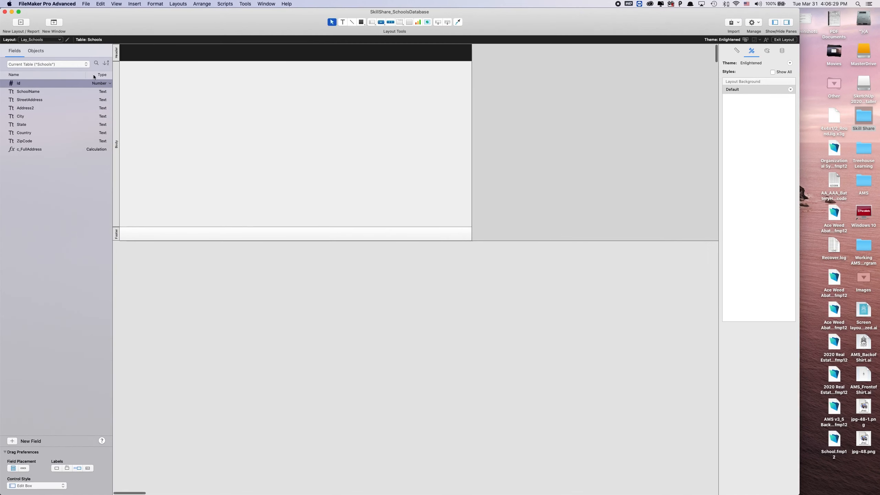
left_click(118, 55)
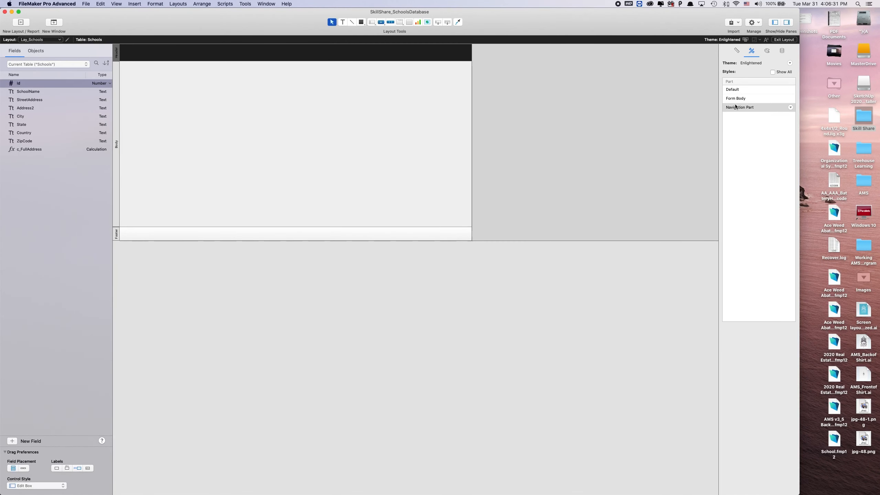
left_click(612, 117)
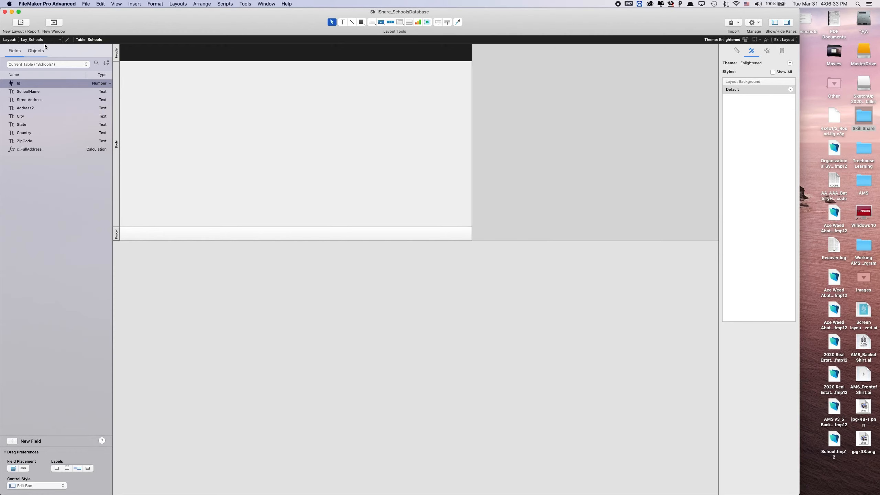
left_click(343, 22)
Step: Draw a header text box reading 'New Schools' and reveal the text formatting bar
left_click_drag(122, 46, 245, 57)
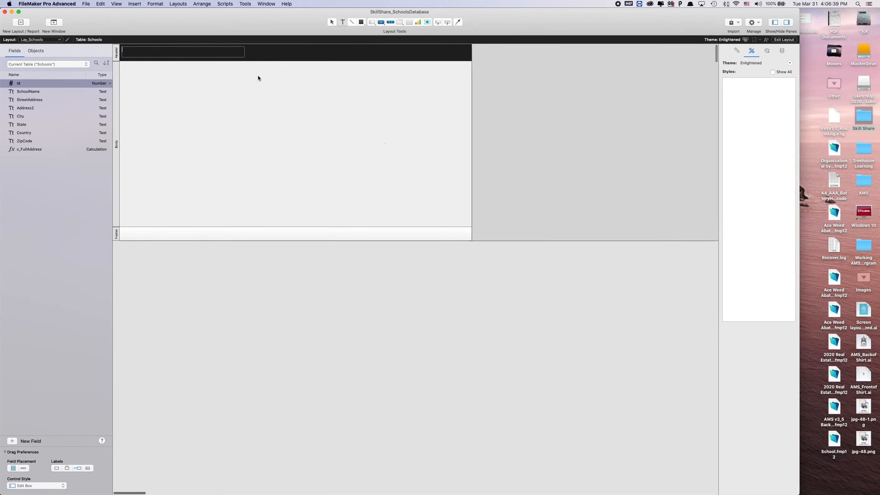
type("New Schools")
key("Escape")
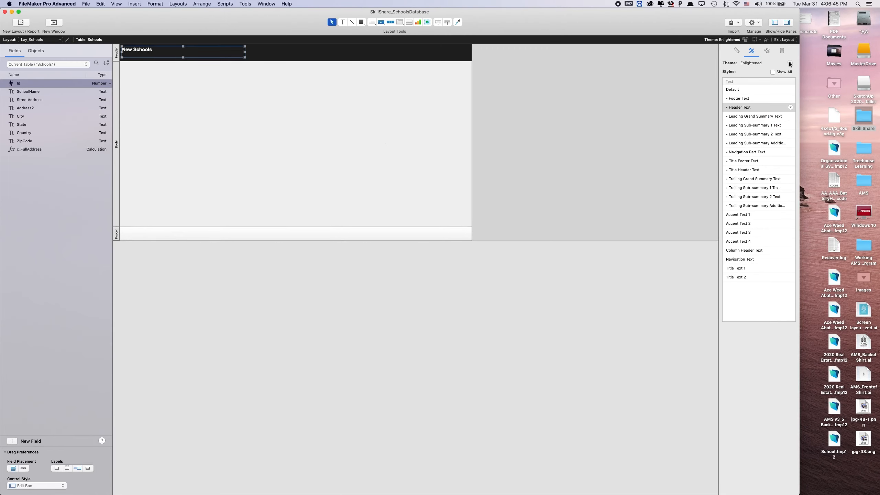
left_click(765, 40)
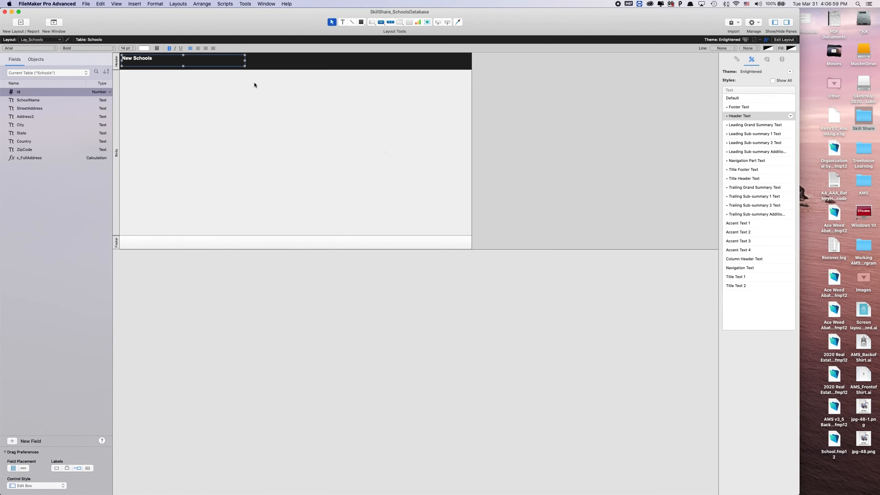
Step: Try several Inspector styles and apply Title Text 1 to the New Schools header title
left_click(742, 125)
left_click(744, 134)
left_click(746, 142)
left_click(747, 151)
left_click(747, 169)
left_click(749, 178)
left_click(750, 188)
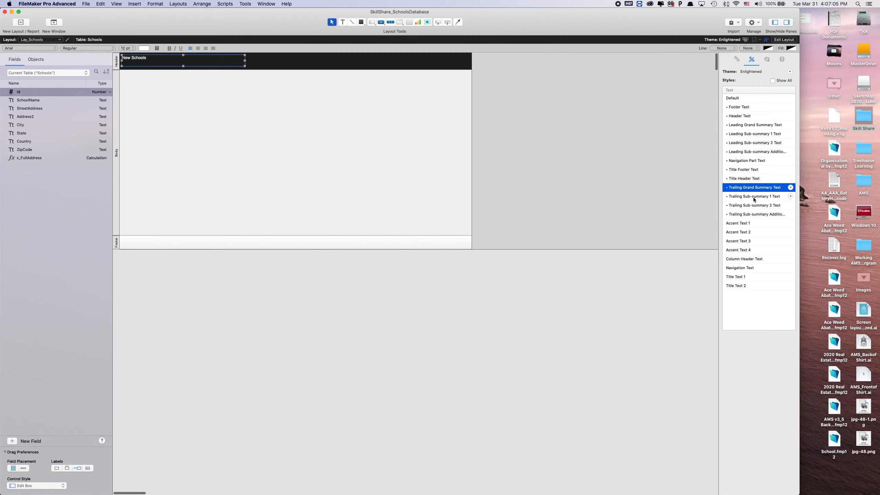
left_click(749, 196)
left_click(749, 205)
left_click(749, 214)
left_click(749, 222)
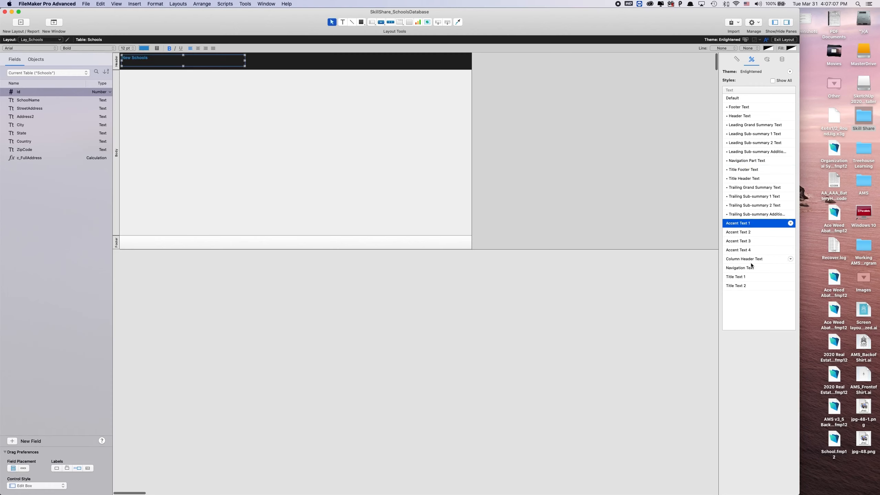
left_click(749, 232)
left_click(744, 241)
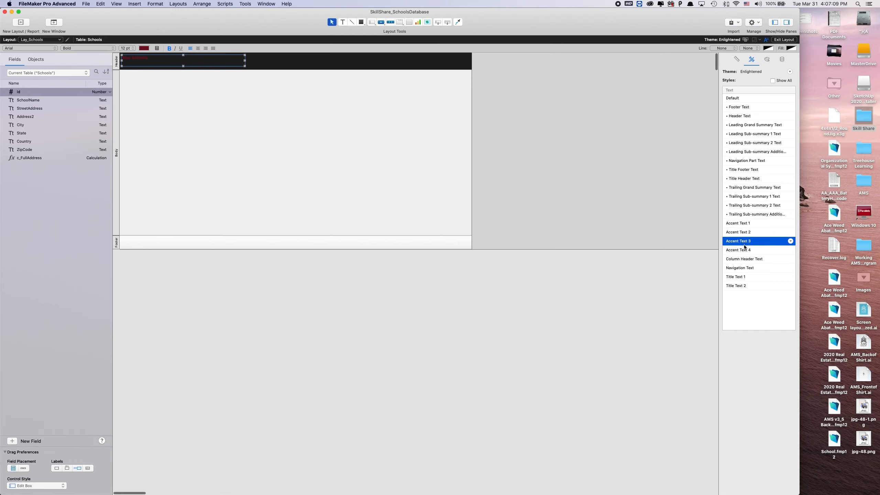
left_click(746, 249)
left_click(745, 259)
left_click(745, 268)
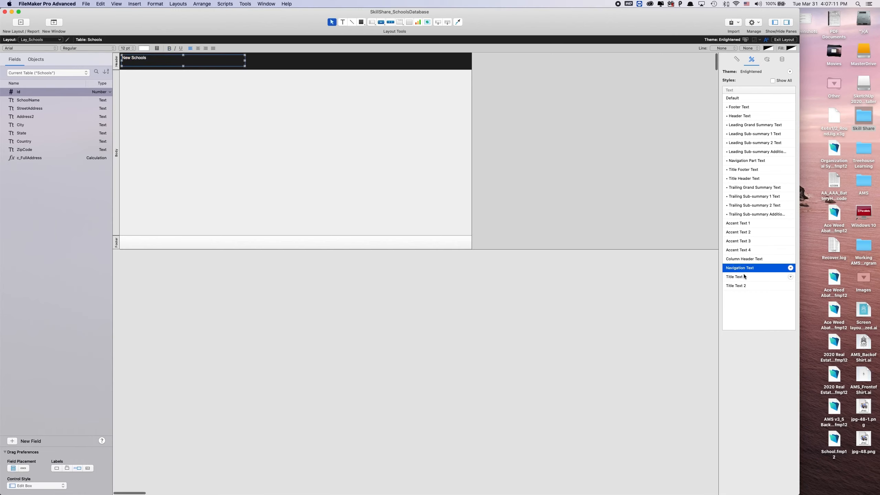
left_click(745, 277)
left_click(746, 284)
left_click(747, 278)
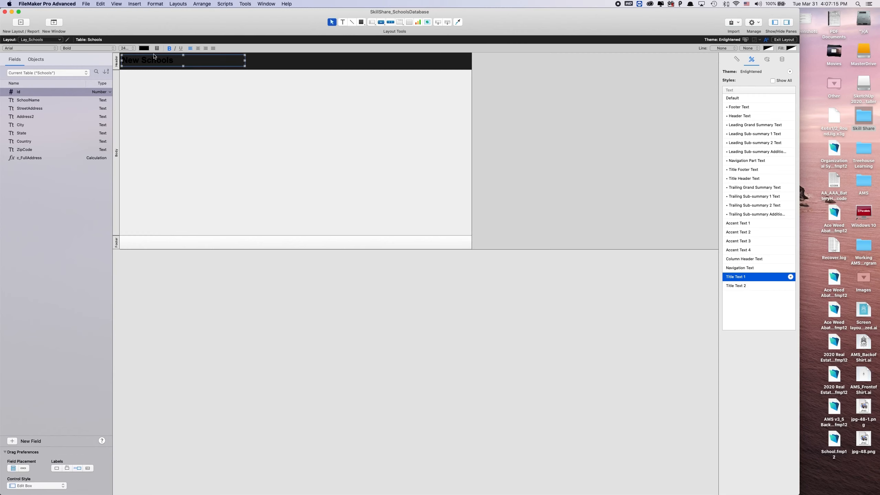
Step: Make the New Schools title white and nudge it slightly lower in the header
left_click(144, 48)
left_click(119, 81)
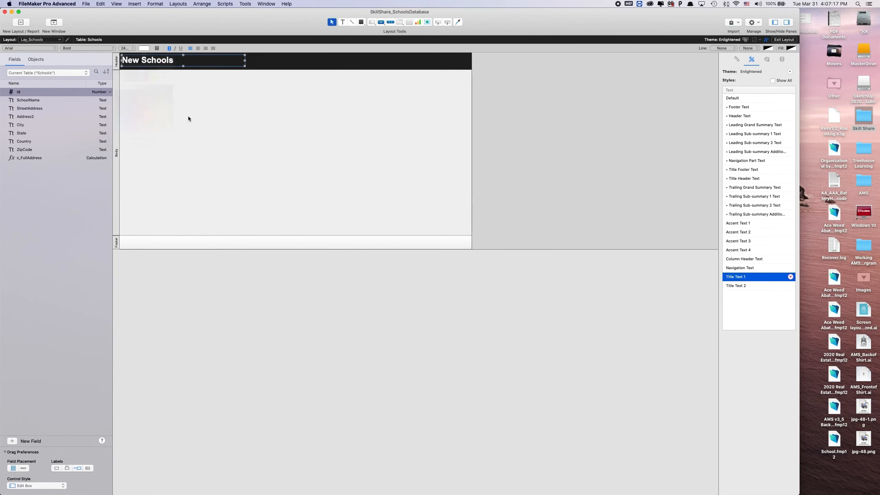
left_click(184, 65)
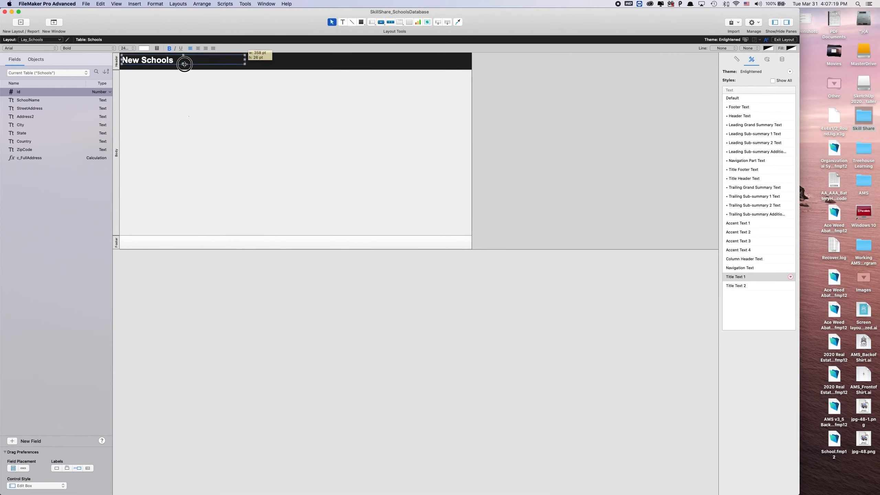
left_click(189, 78)
left_click_drag(139, 60, 139, 62)
left_click(174, 108)
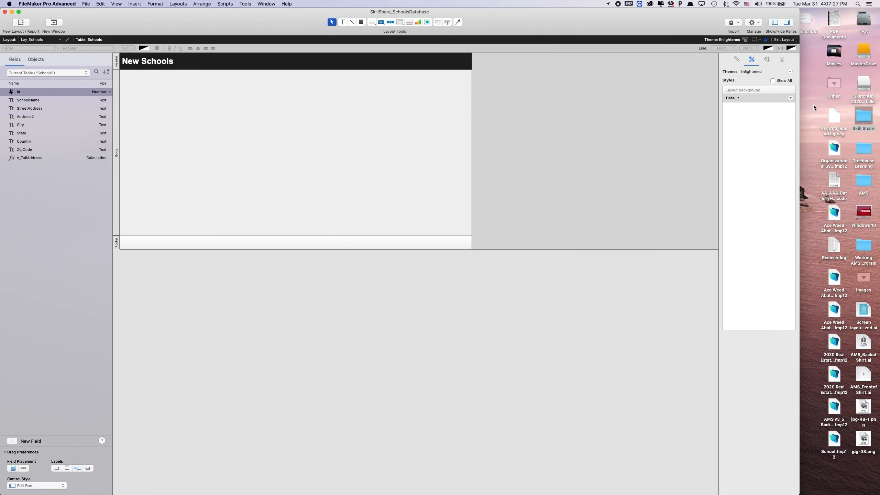
left_click(786, 40)
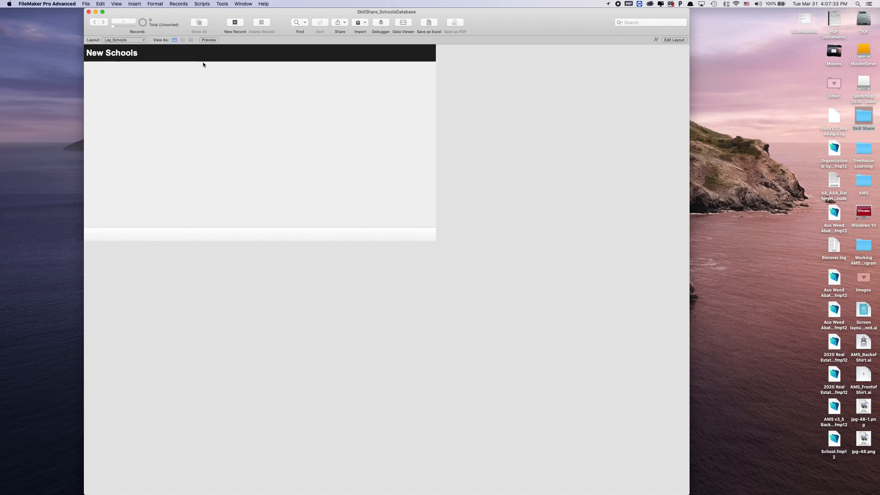
left_click(679, 40)
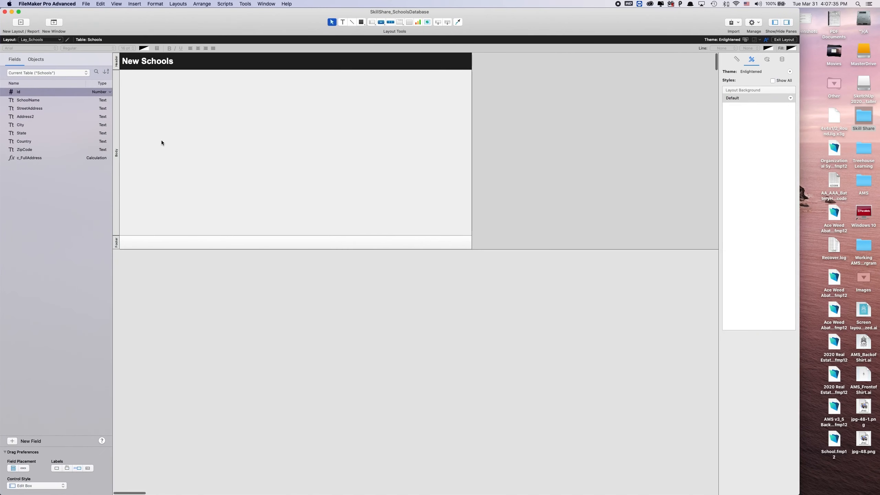
left_click(35, 100)
left_click(36, 109)
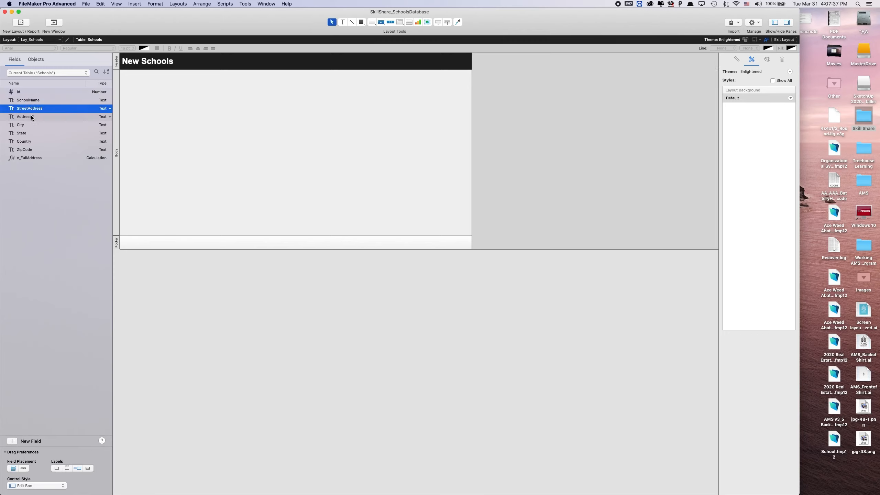
left_click(31, 117)
left_click(30, 125)
left_click(30, 133)
left_click(30, 141)
left_click(30, 149)
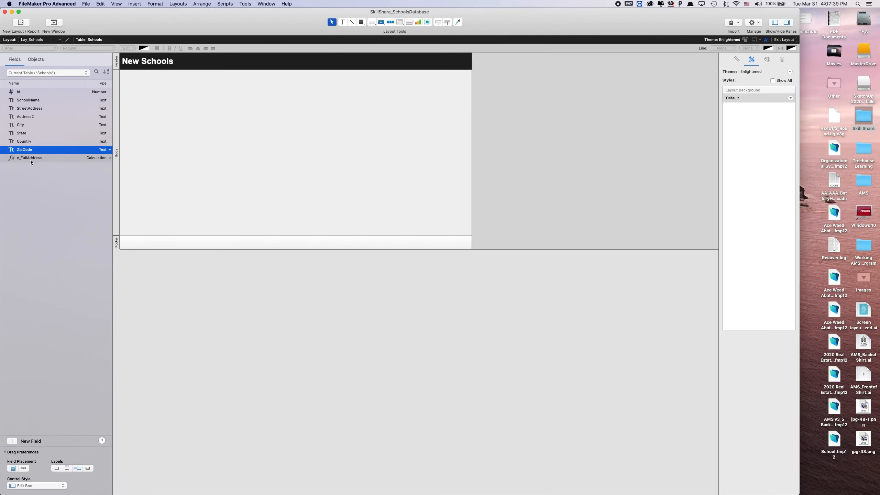
left_click_drag(30, 159, 167, 155)
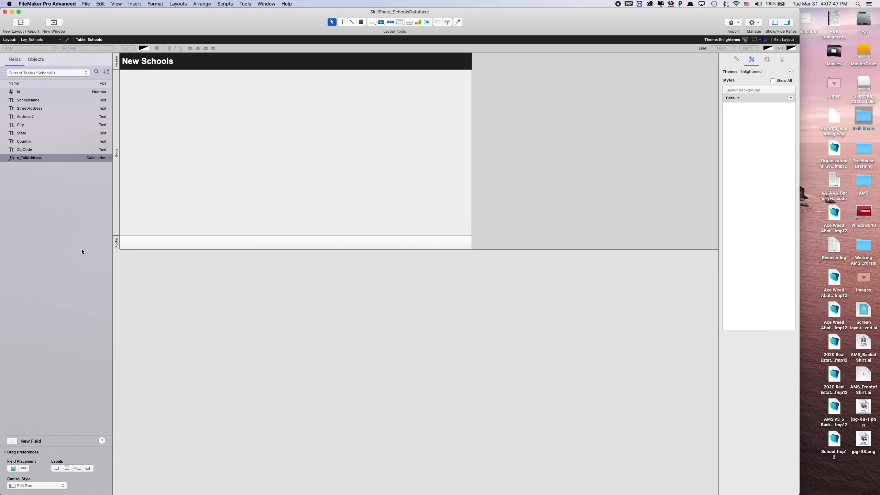
left_click(48, 100)
left_click_drag(38, 117, 35, 130)
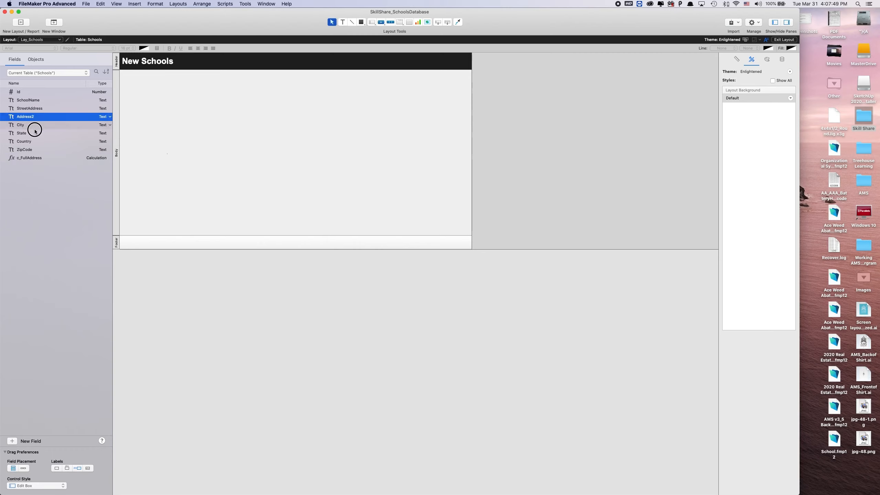
left_click(35, 132)
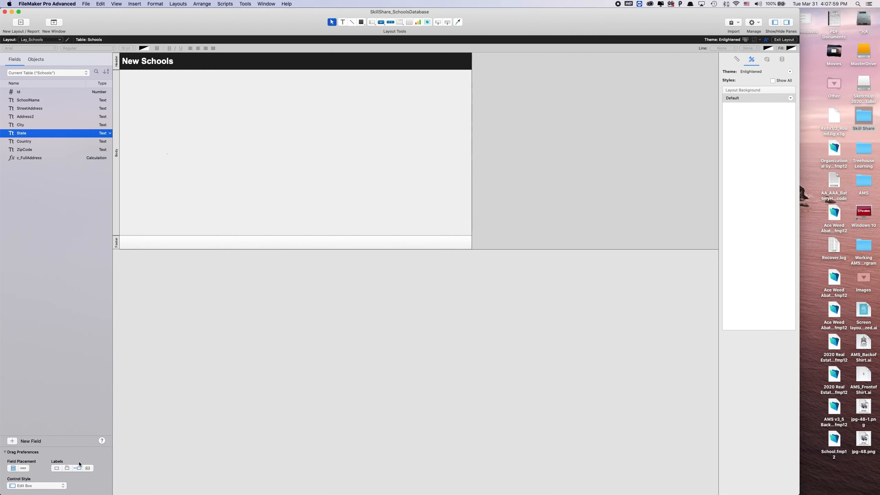
left_click_drag(59, 100, 212, 123)
Step: Add a SchoolName field copy with its label placed above it
left_click(221, 142)
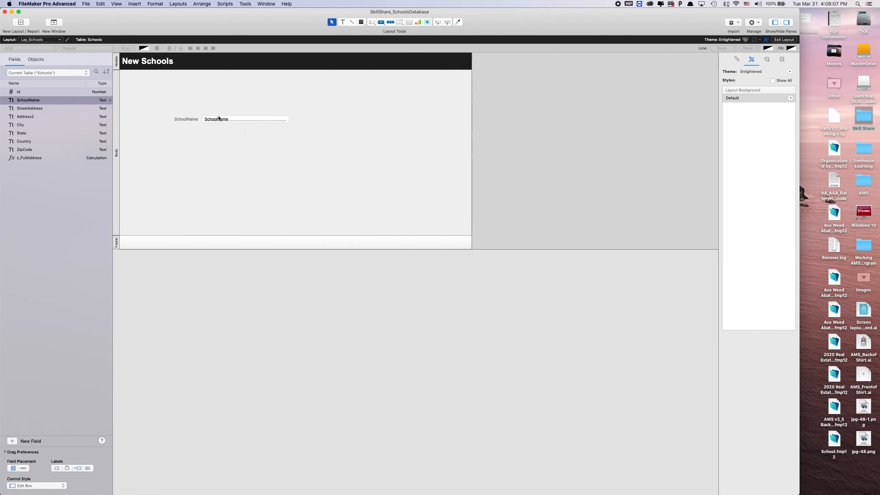
left_click(237, 122)
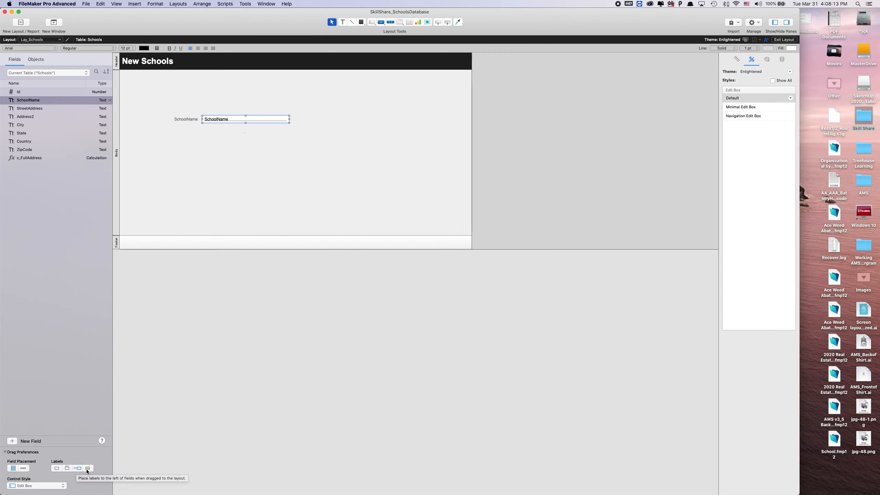
left_click(68, 469)
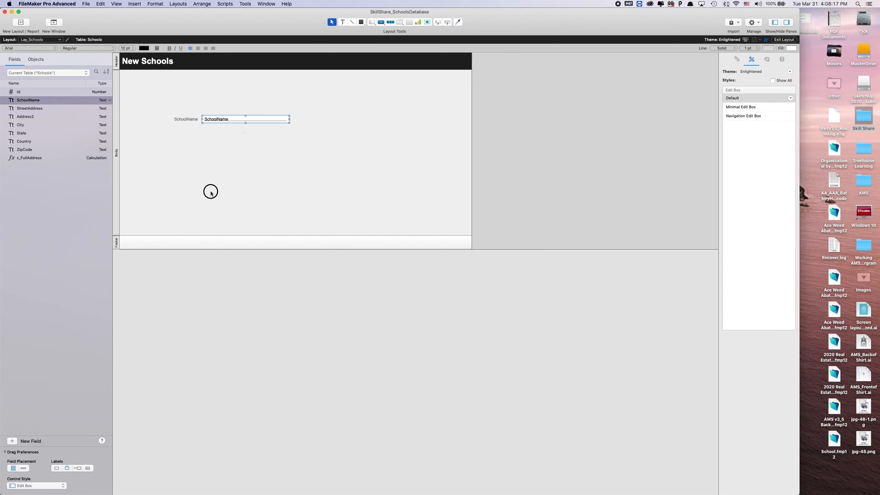
left_click(200, 205)
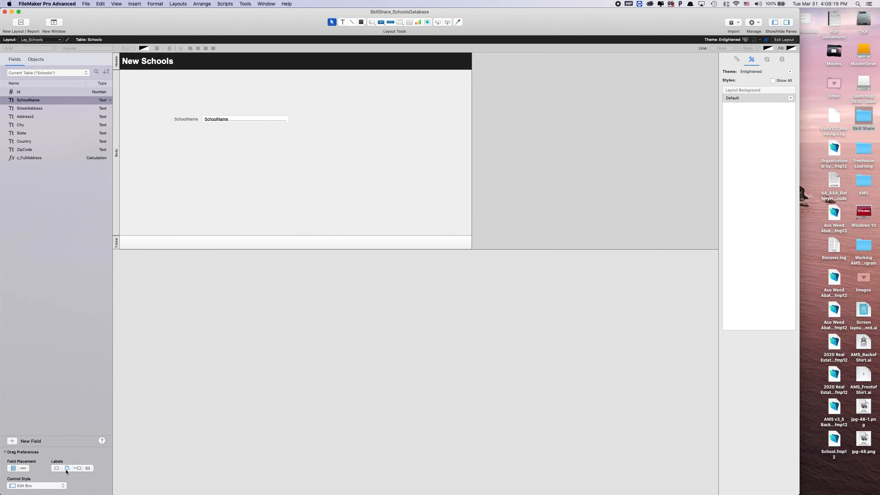
left_click(16, 101)
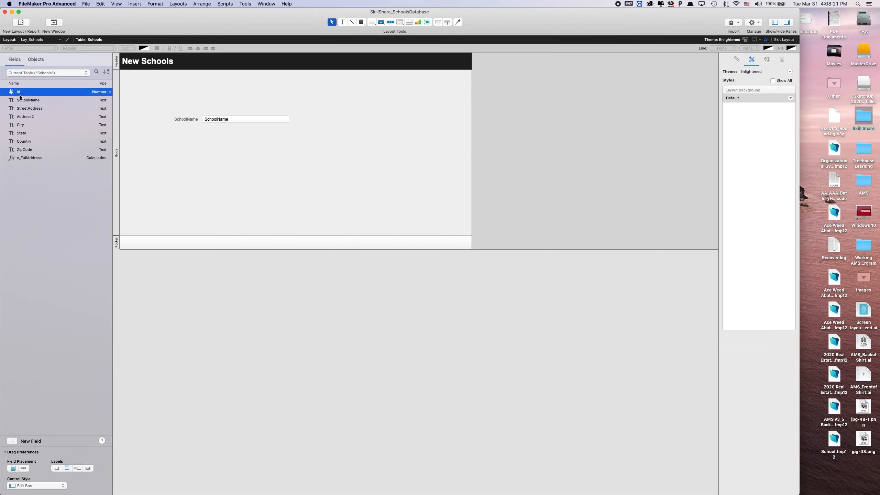
left_click_drag(16, 101, 217, 147)
left_click(207, 169)
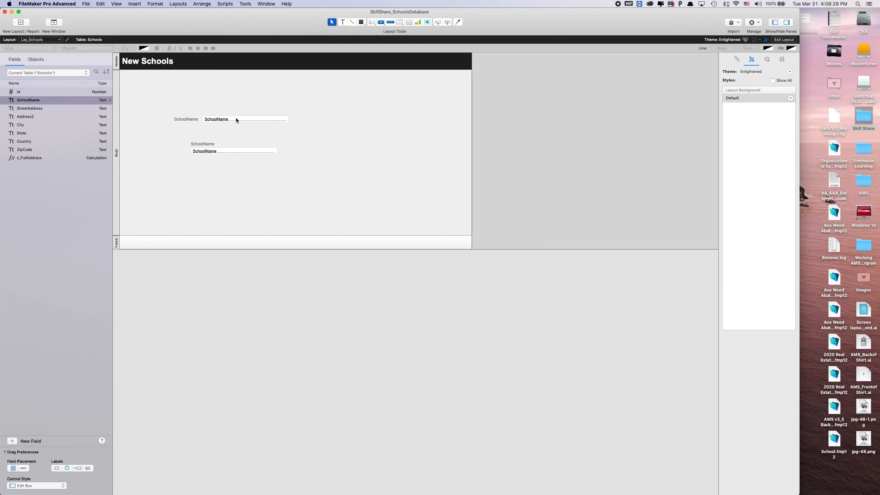
Step: Add another SchoolName copy that shows its field name inside the field
scroll(195, 120, "right", 2)
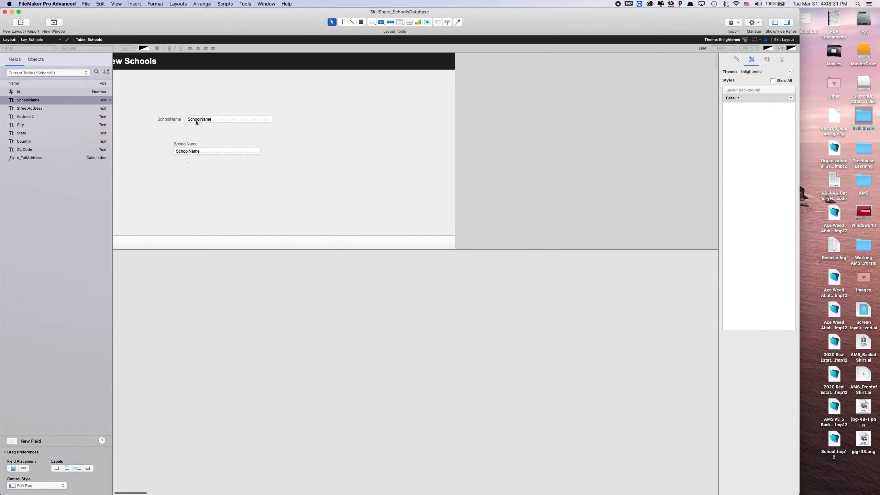
scroll(195, 120, "left", 2)
left_click(88, 468)
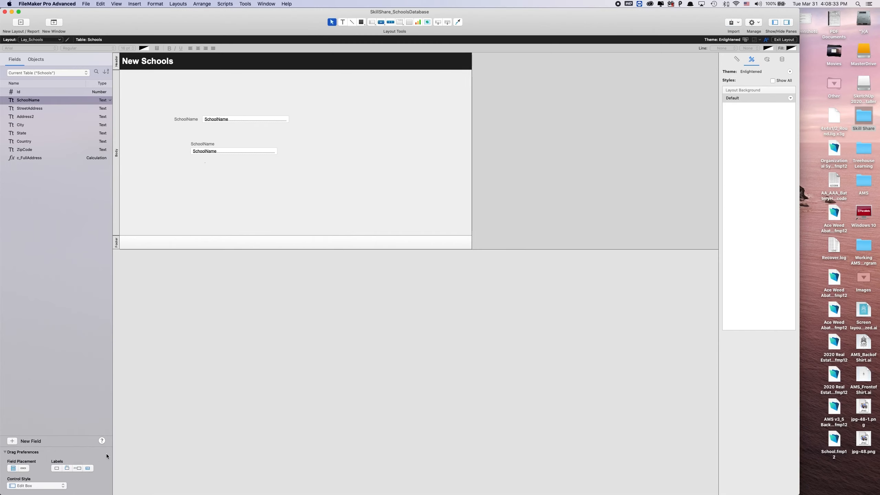
left_click_drag(40, 100, 224, 97)
left_click(245, 188)
Step: Add an unlabelled SchoolName copy below the others and view the layout in Browse mode
left_click(55, 469)
left_click_drag(32, 100, 219, 172)
left_click(224, 183)
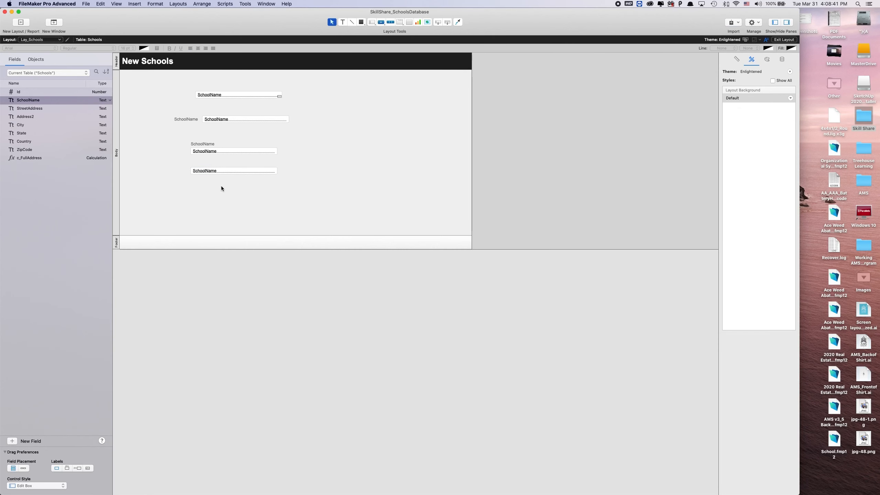
left_click(784, 39)
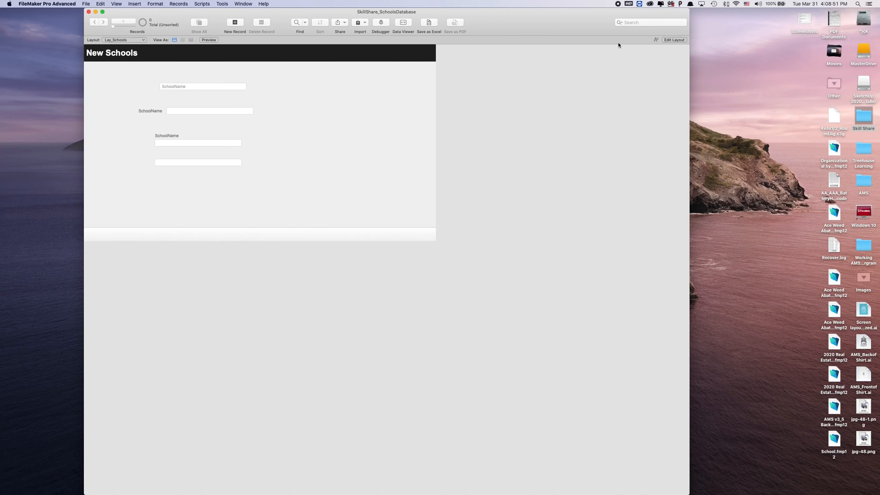
Step: Give the left-labelled SchoolName field the placeholder text 'School Name' and check it in Browse mode
left_click(677, 41)
left_click(215, 96)
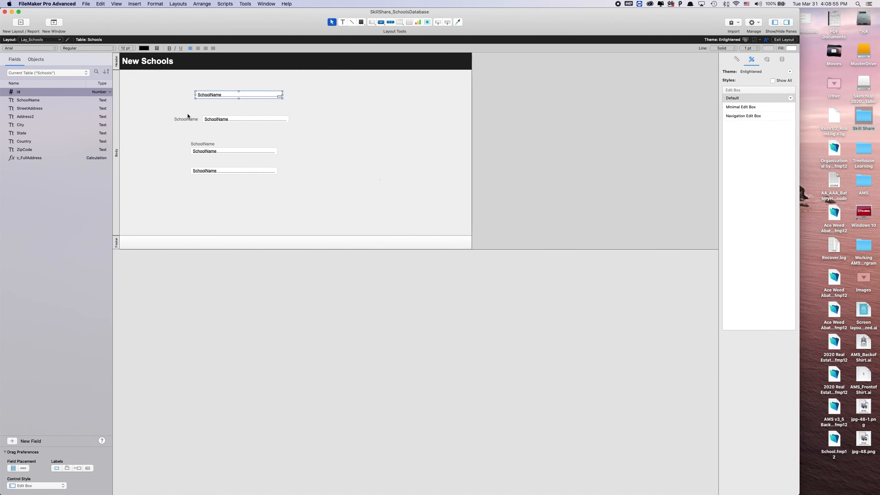
left_click(232, 122)
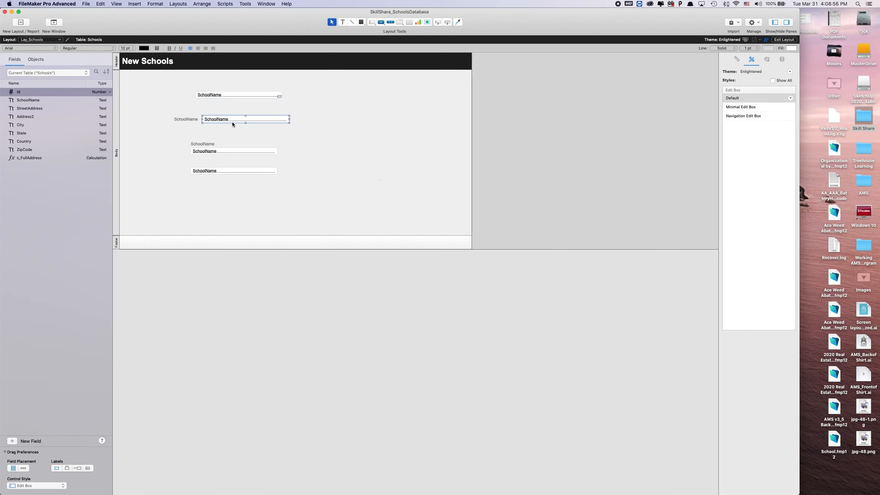
left_click(783, 60)
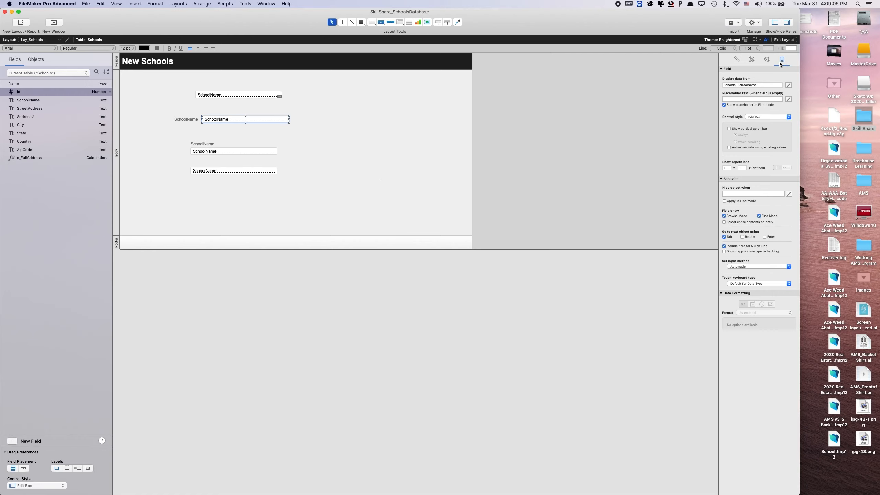
left_click(742, 99)
type("School Name")
key("Return")
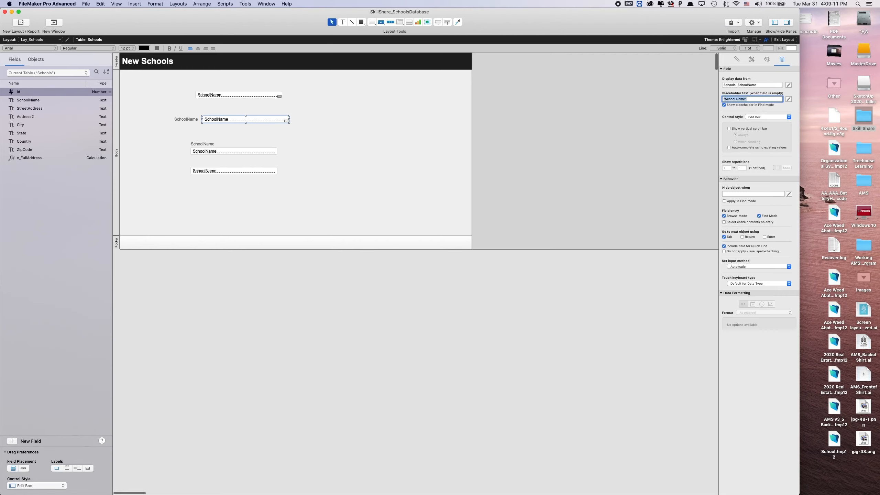
left_click(782, 41)
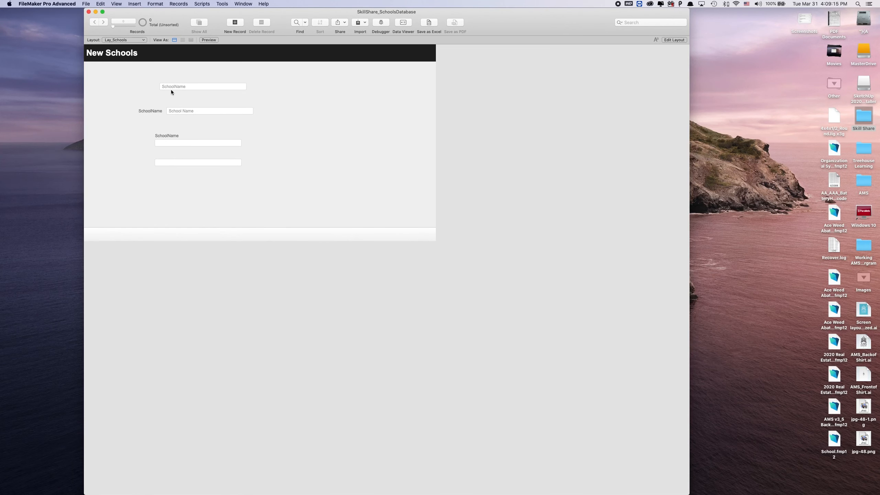
Step: Delete all the SchoolName test fields and their labels from the layout
left_click(674, 40)
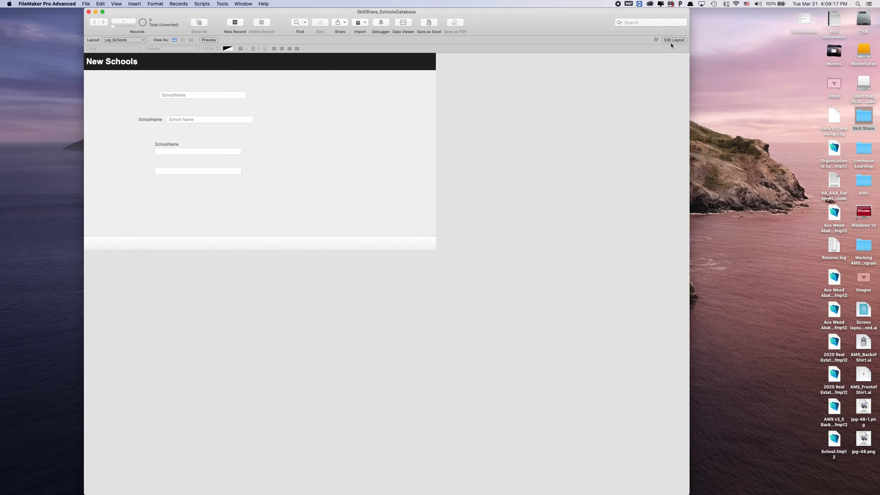
left_click_drag(340, 85, 180, 194)
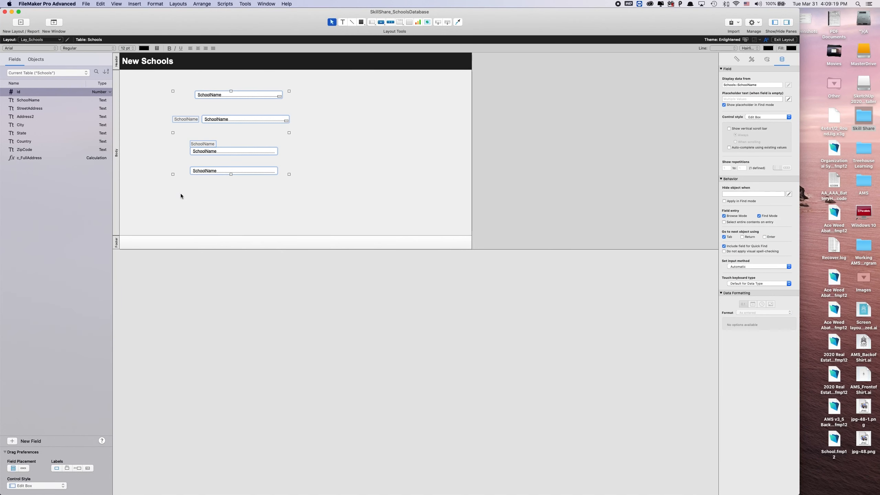
key("BackSpace")
Step: Place the seven fields SchoolName through ZipCode and move the group to the top left
left_click_drag(41, 102, 33, 151)
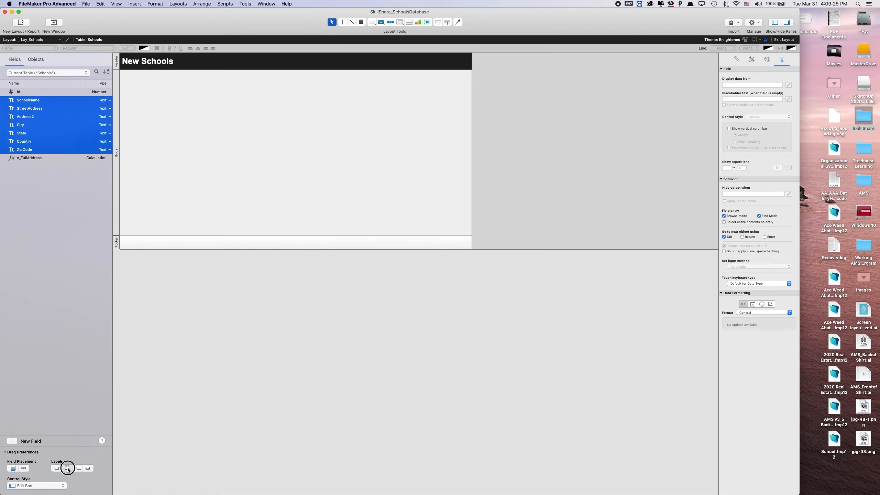
left_click_drag(29, 106, 194, 111)
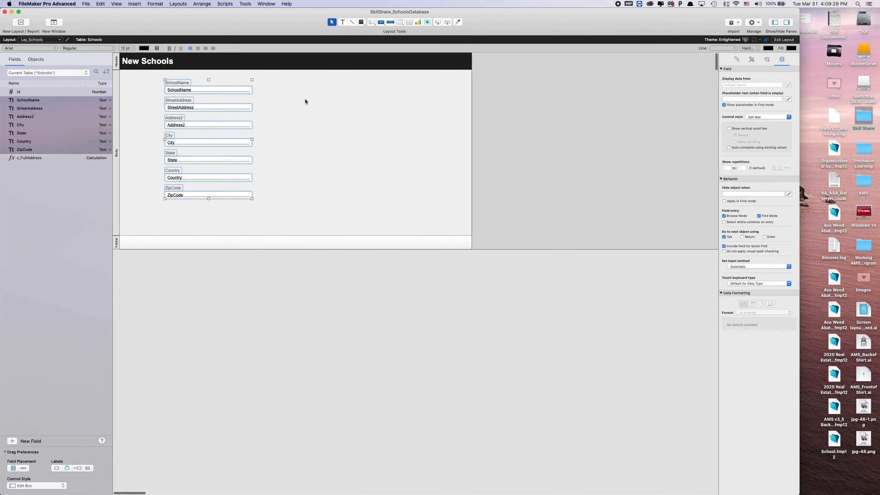
left_click_drag(279, 77, 155, 213)
left_click_drag(189, 130, 149, 124)
left_click(252, 140)
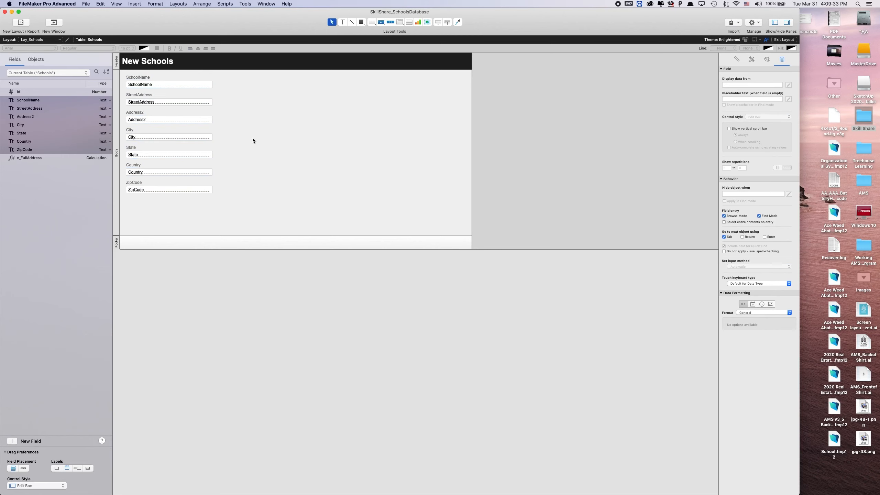
Step: Set placeholders on SchoolName, StreetAddress ('Street Address') and Address2 (an apartment/unit/PO box hint)
left_click(189, 85)
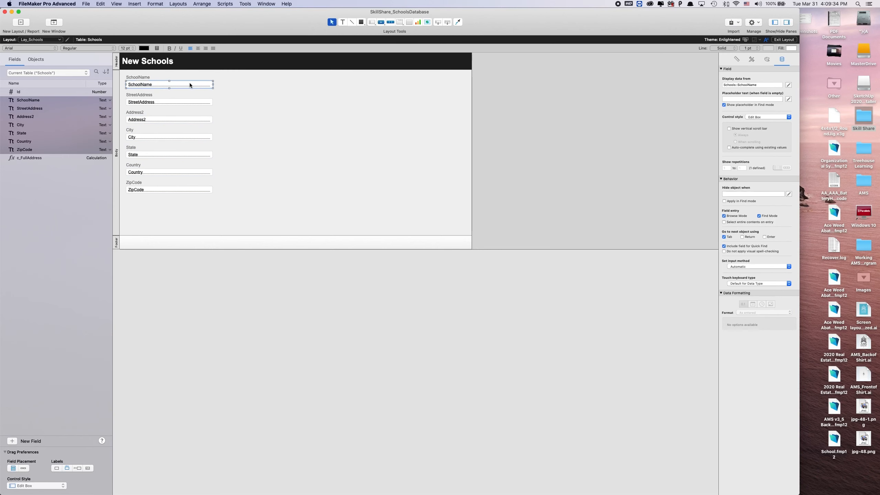
left_click(747, 99)
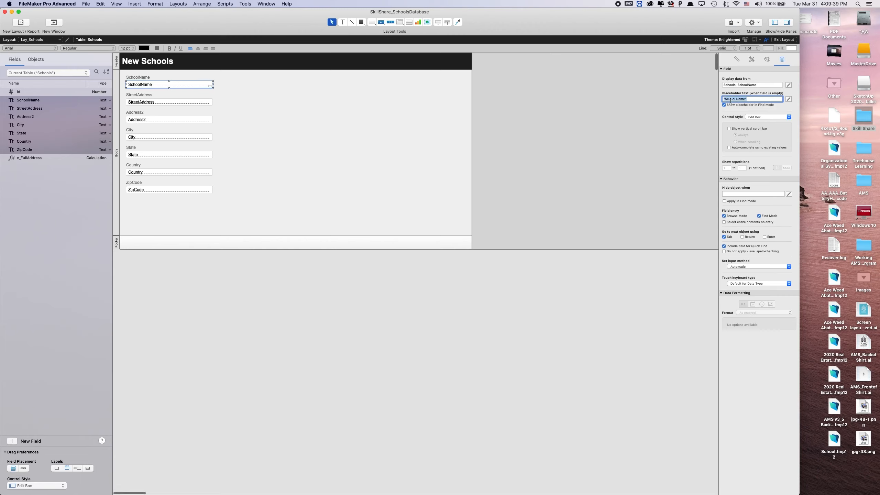
left_click(204, 104)
left_click(731, 99)
type("Street A")
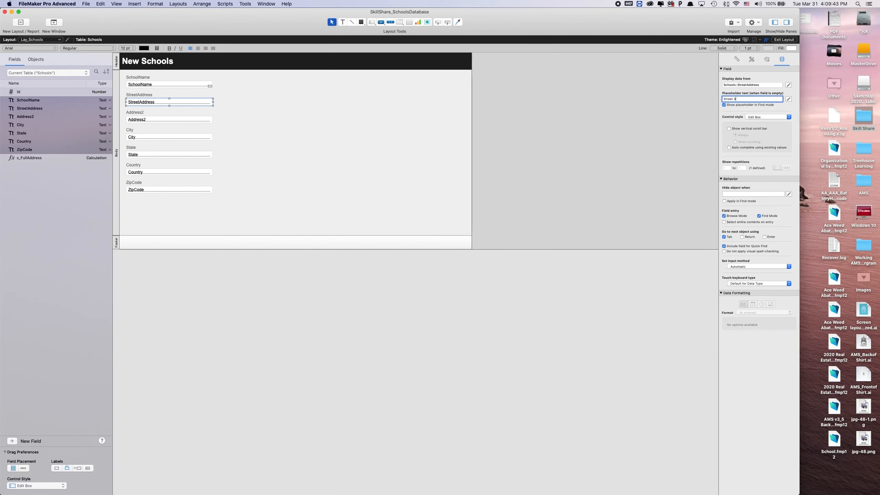
type("ddress")
left_click(193, 120)
left_click(730, 100)
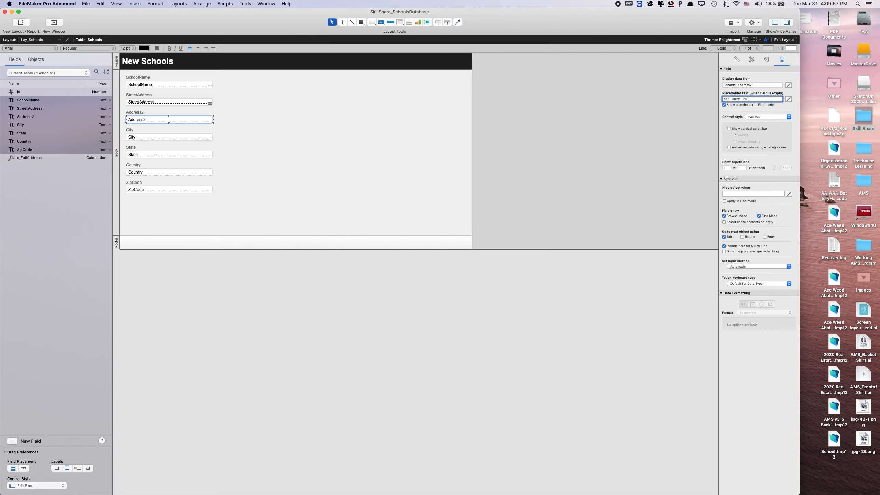
type("x")
left_click(269, 108)
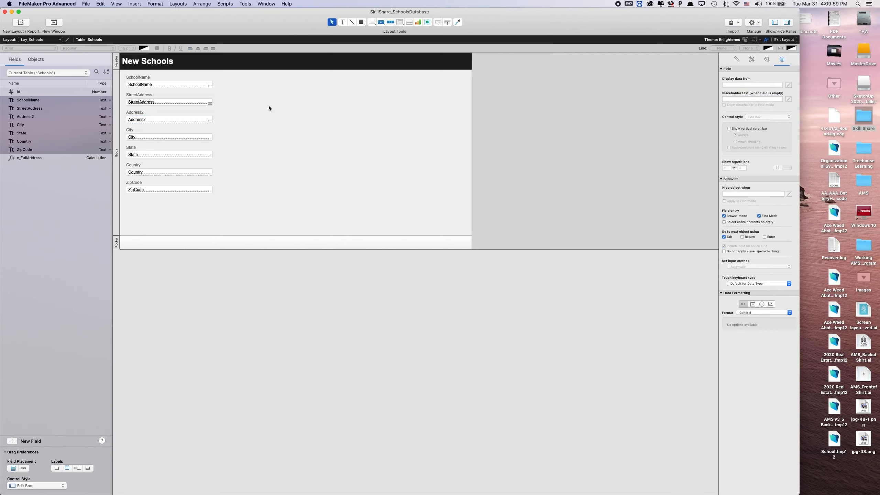
Step: Set placeholders 'City', 'State', 'Country' and 'Zip Code' on the remaining address fields
left_click(205, 135)
left_click(758, 99)
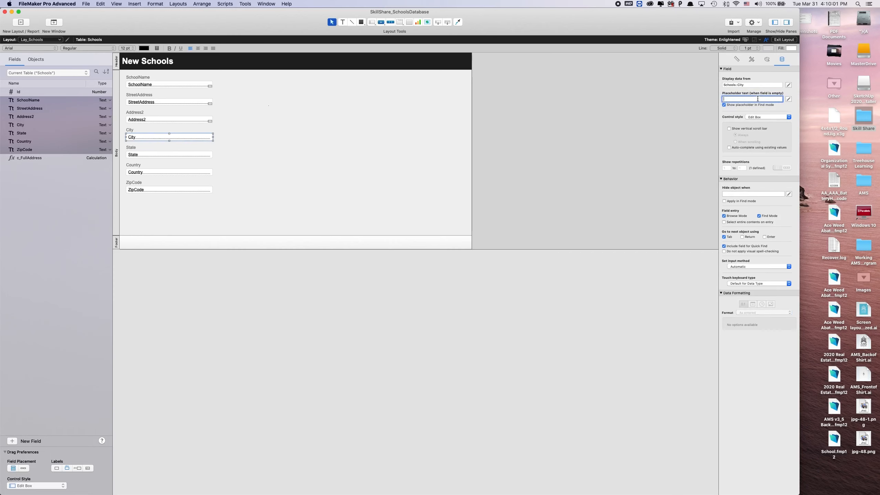
type("City")
left_click(210, 157)
left_click(737, 100)
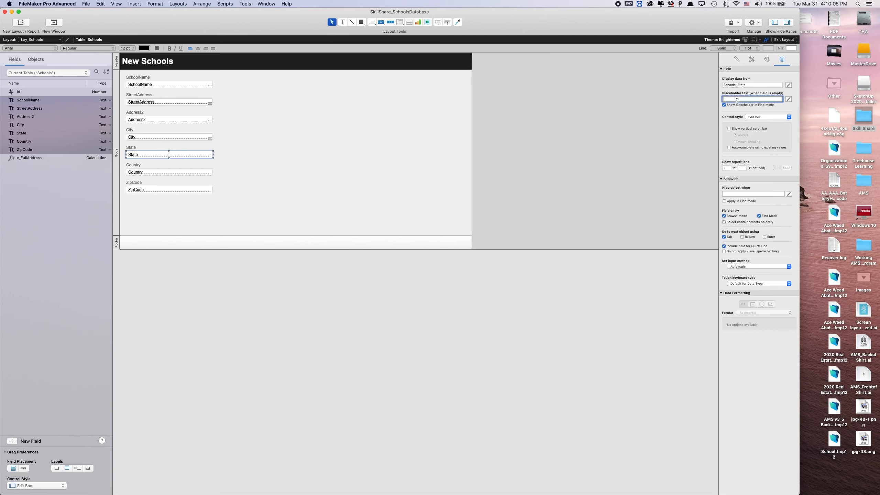
type("State")
left_click(138, 173)
left_click(730, 100)
type("Co")
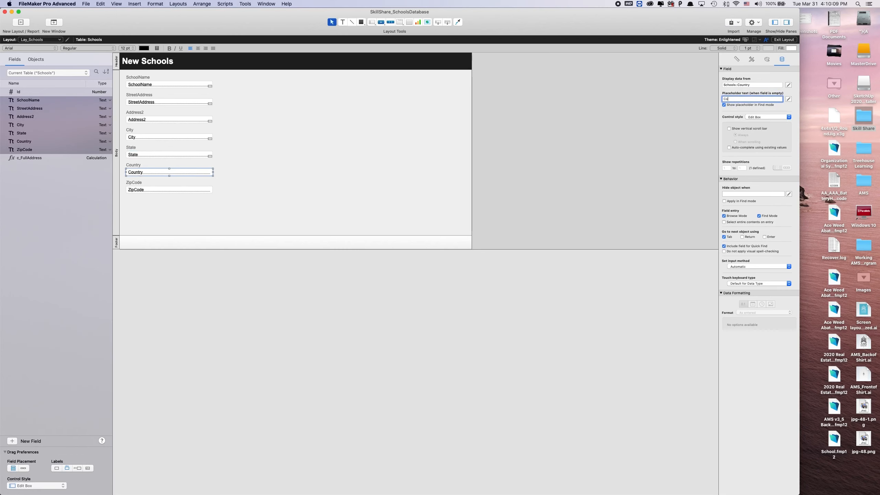
type("untry")
key("Return")
left_click(211, 188)
left_click(742, 98)
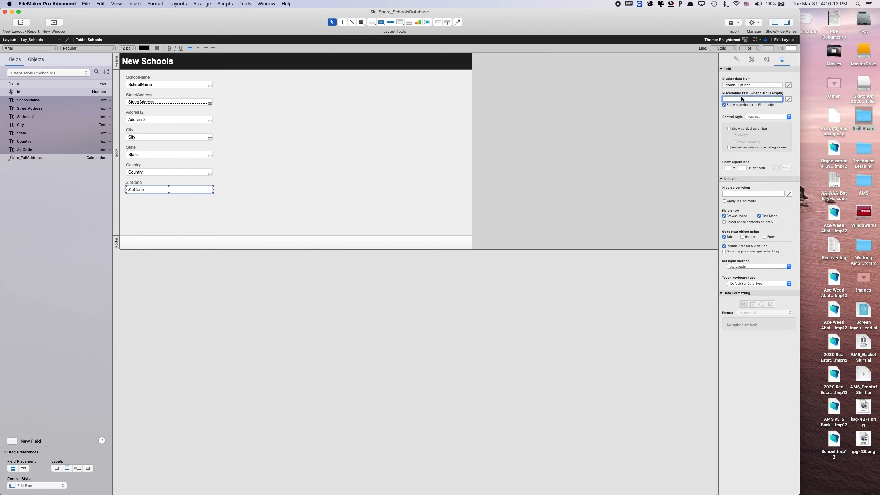
type("Zip Code")
key("Return")
left_click(326, 142)
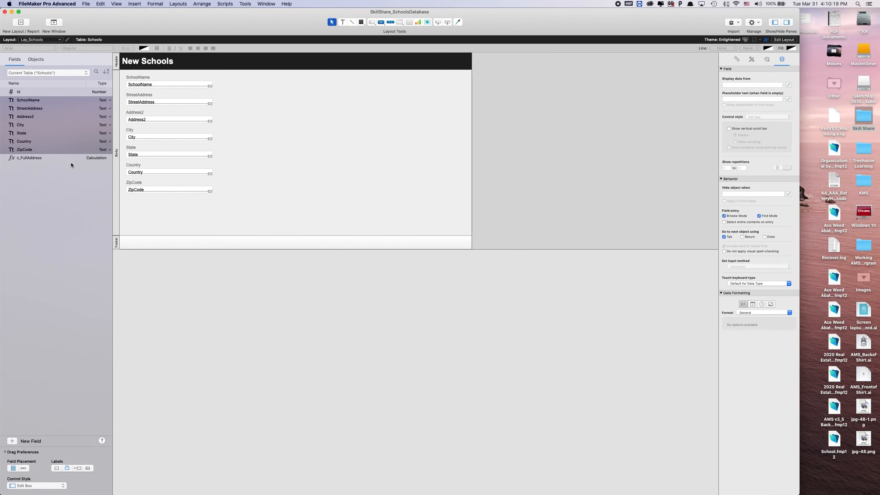
Step: Insert a c_FullAddress merge field onto the Lay_Schools layout
left_click(52, 158)
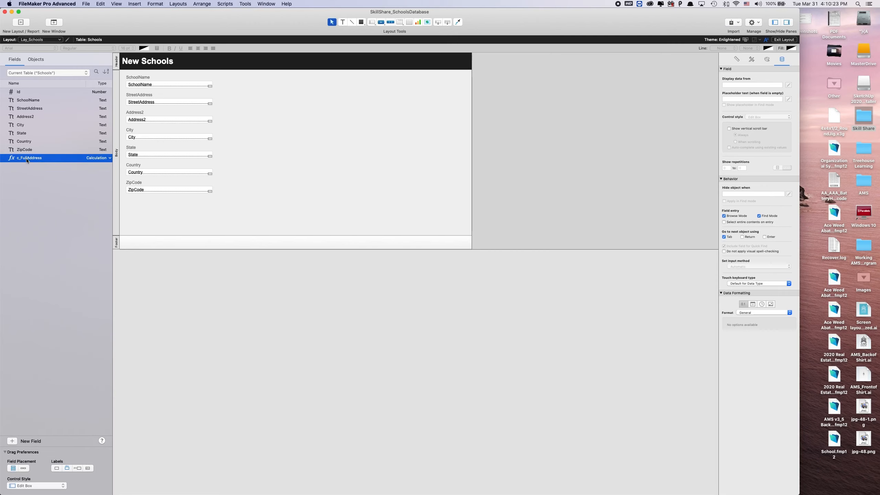
left_click(328, 153)
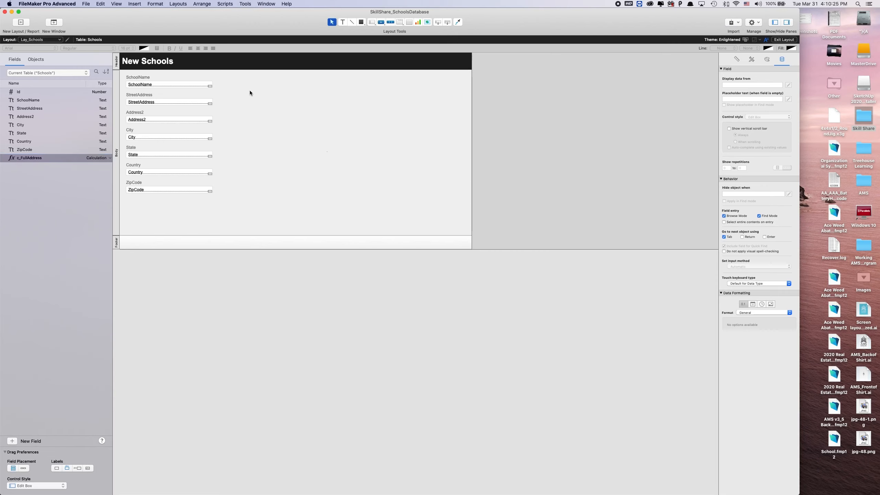
left_click(135, 4)
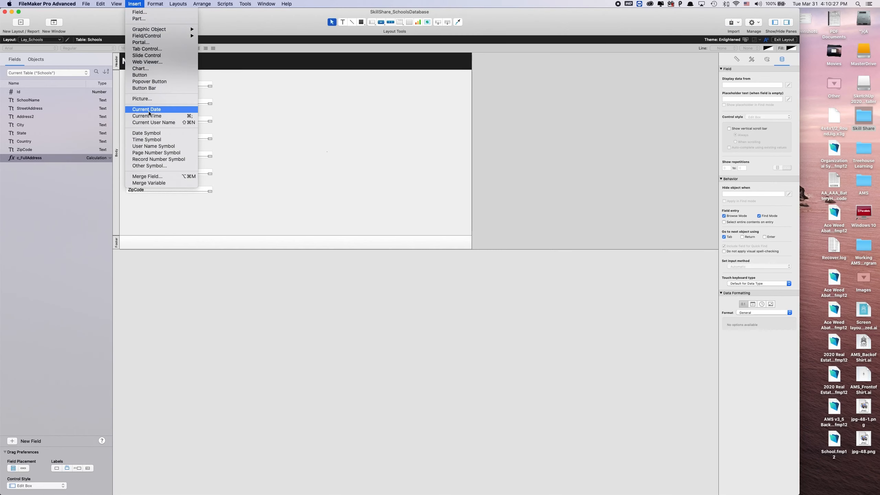
left_click(262, 71)
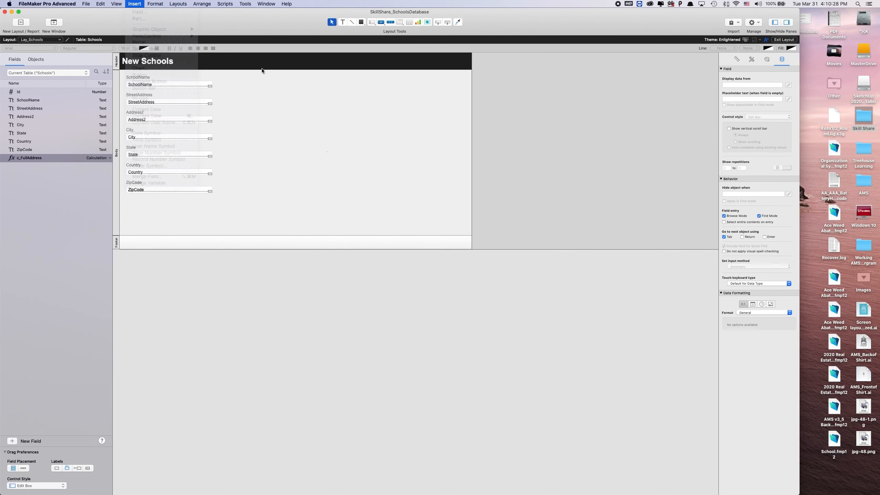
left_click(138, 6)
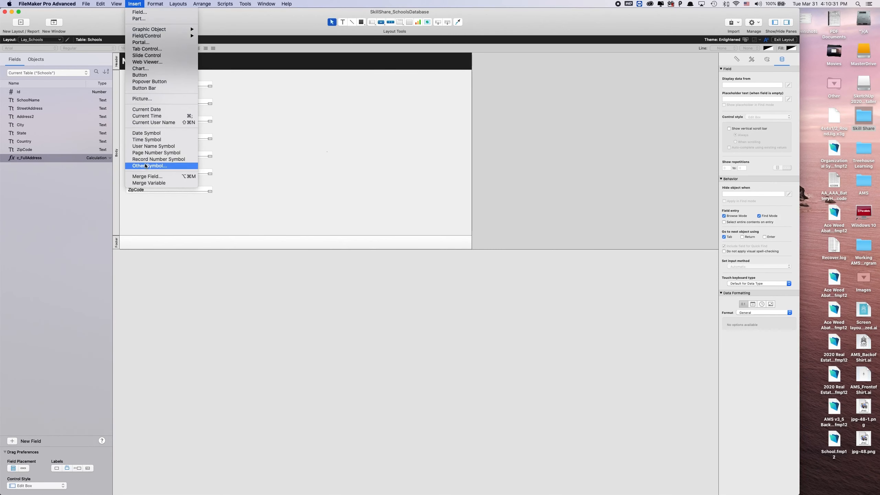
left_click(162, 176)
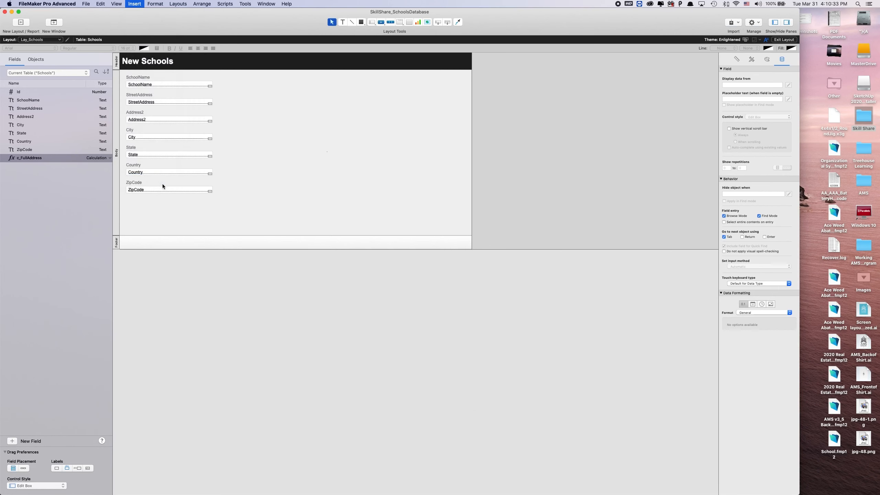
left_click(349, 202)
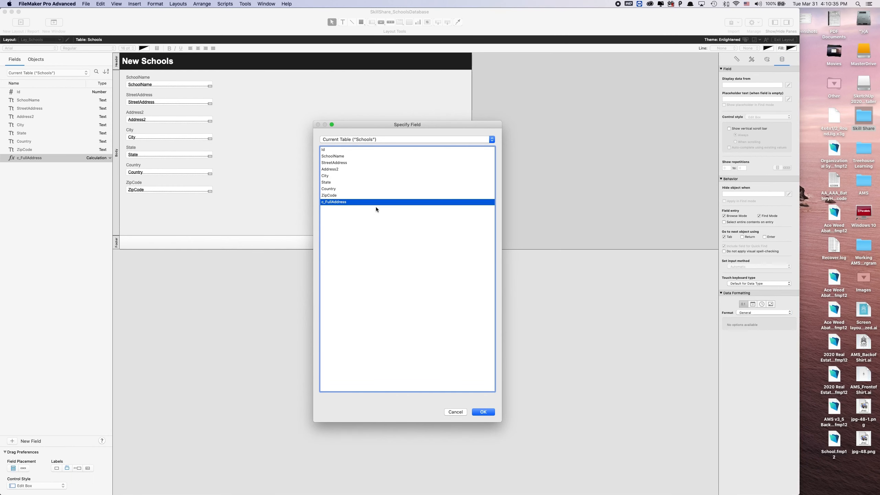
left_click(488, 411)
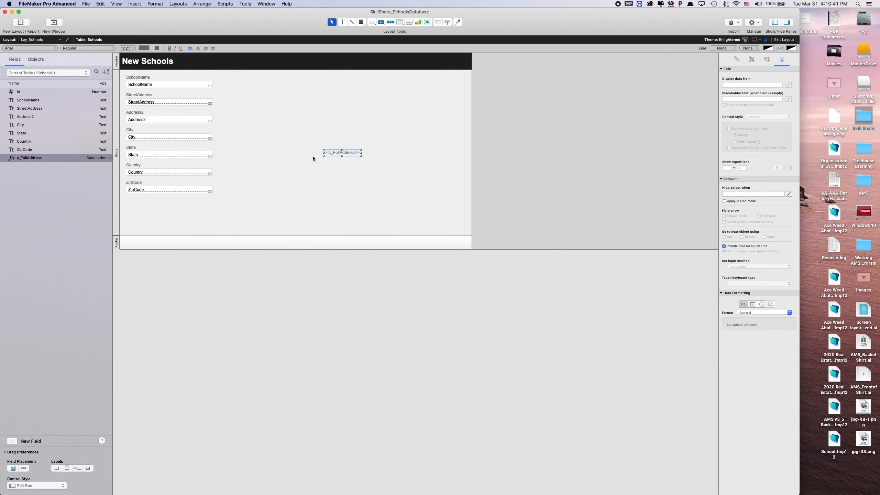
left_click(358, 175)
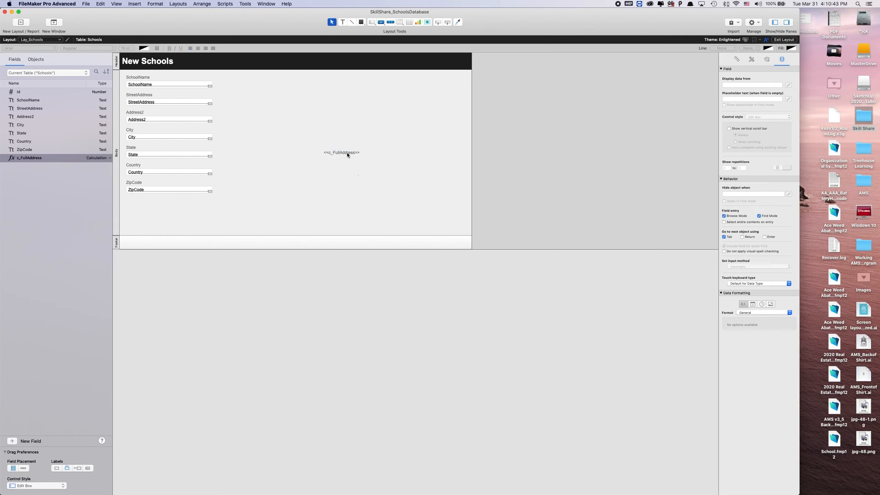
Step: Move the merge field top-right, prefix it with 'Full Address:', widen it and right-align it
left_click_drag(345, 153, 368, 85)
double_click(370, 83)
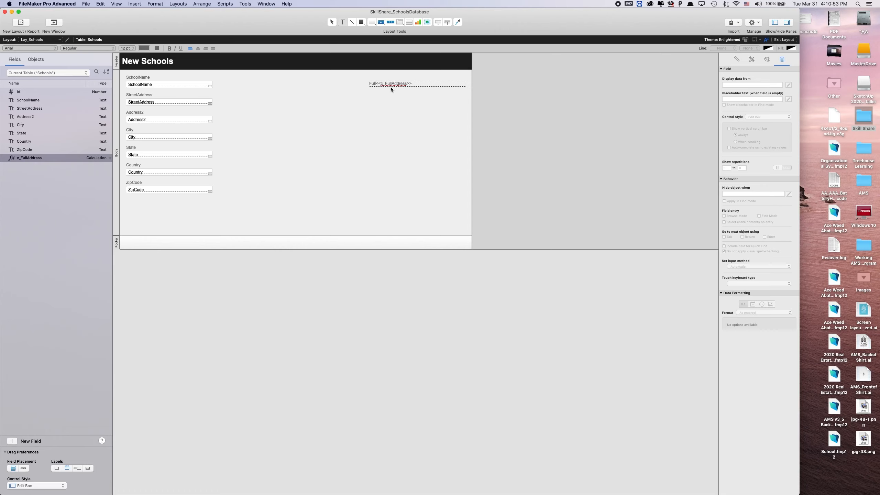
type("Full Address:")
key("Escape")
mouse_move(369, 85)
left_mouse_down()
mouse_move(335, 82)
mouse_move(360, 79)
left_mouse_up()
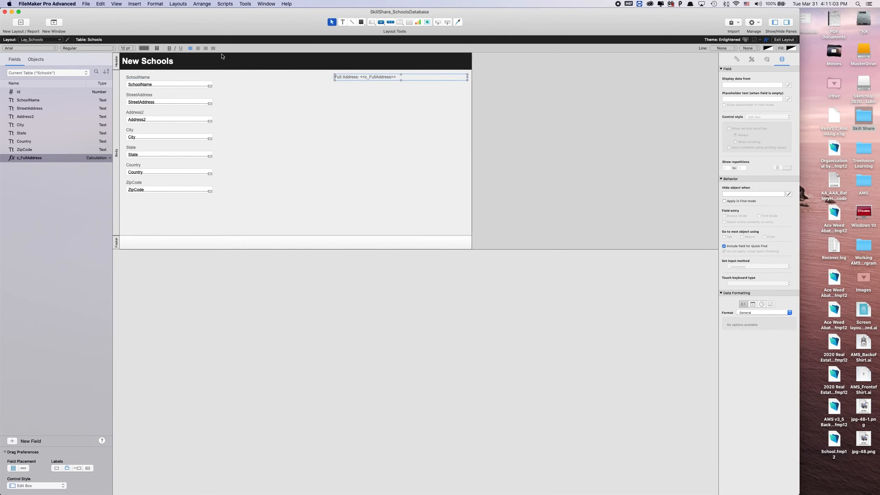
left_click(206, 48)
left_click(271, 122)
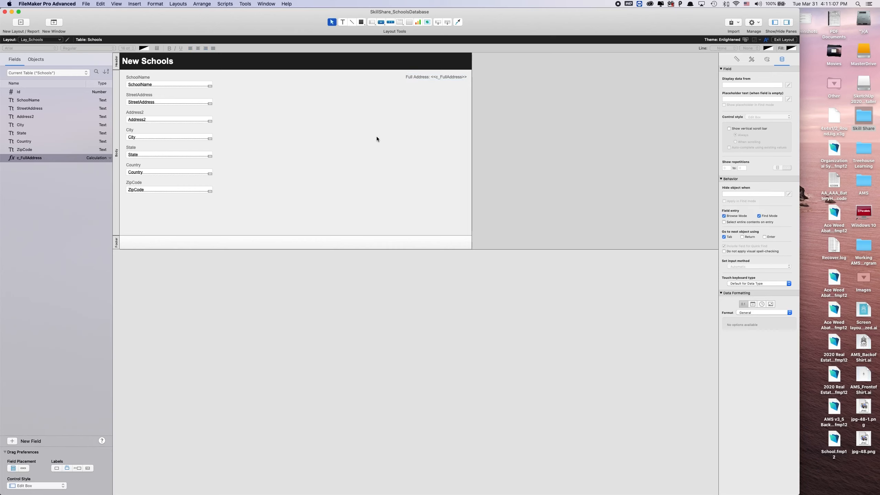
Step: Lock the Full Address merge field's right autosizing anchor in the Position settings
left_click(413, 79)
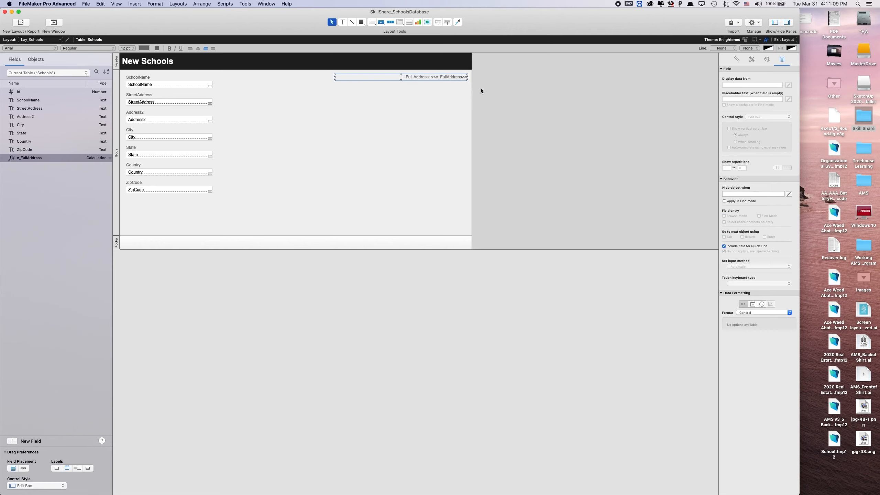
left_click(738, 59)
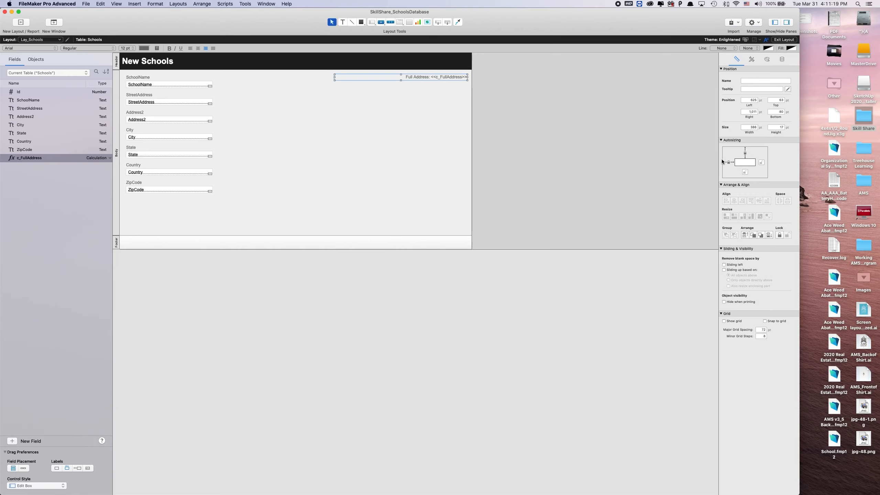
left_click(764, 163)
left_click(571, 109)
left_click(453, 80)
left_click(350, 162)
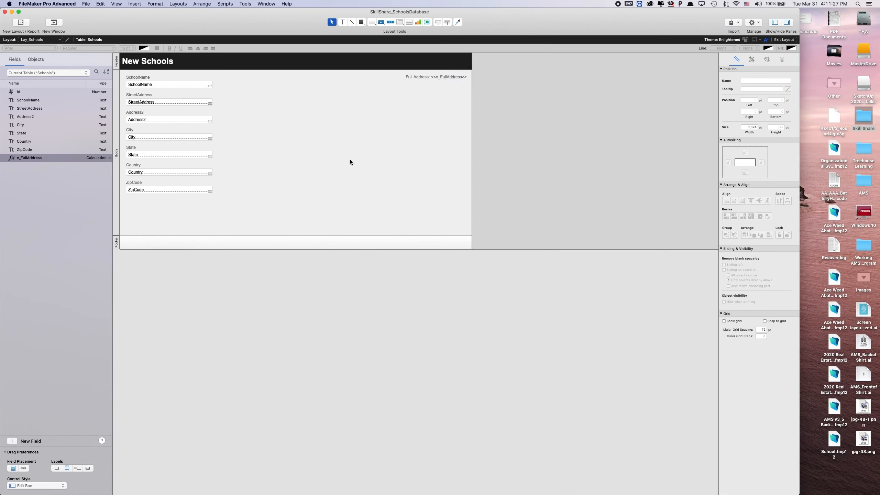
Step: Select the New Schools title together with all the address fields to line them up
left_click(141, 66)
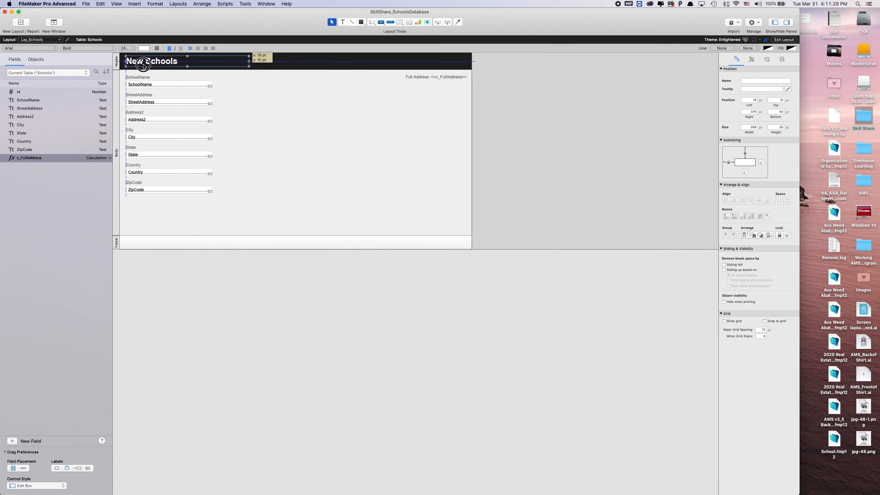
left_click_drag(274, 57, 205, 220)
left_click(303, 199)
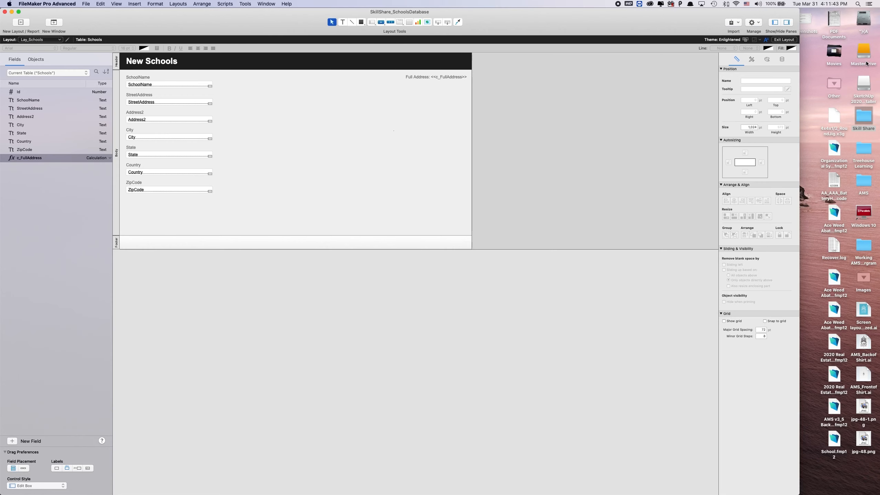
Step: Check Lay_Schools in Browse mode, then return to Layout mode with the plain Button tool chosen
left_click(785, 40)
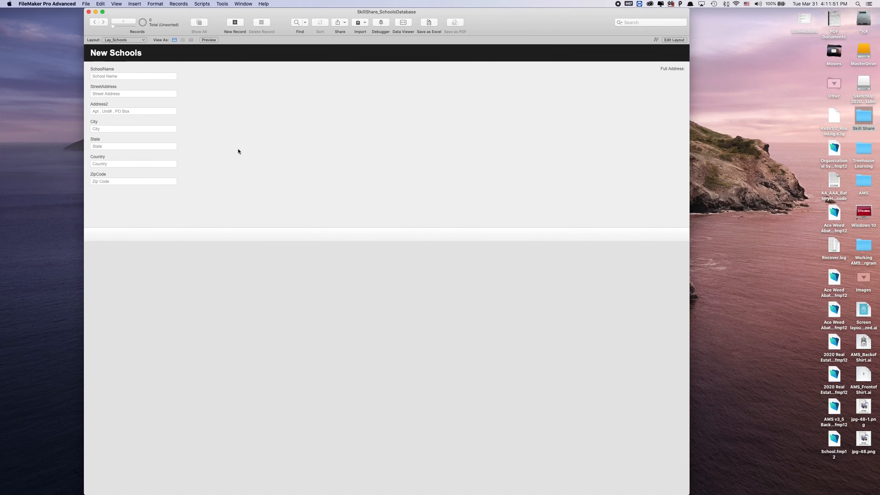
left_click(674, 40)
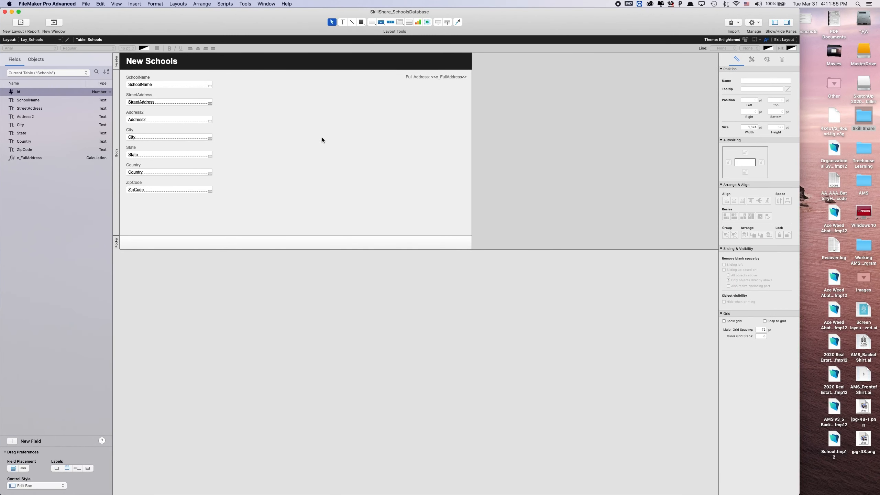
left_click(381, 23)
left_click_drag(383, 23, 401, 35)
Step: Draw a button at the header's right and choose a plus icon in Button Setup
left_click_drag(466, 56, 412, 67)
left_click_drag(505, 59, 530, 65)
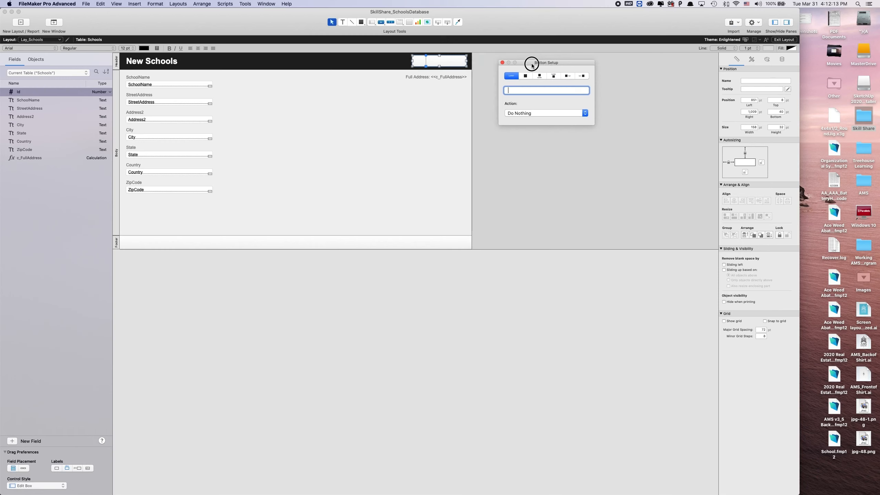
left_click(524, 78)
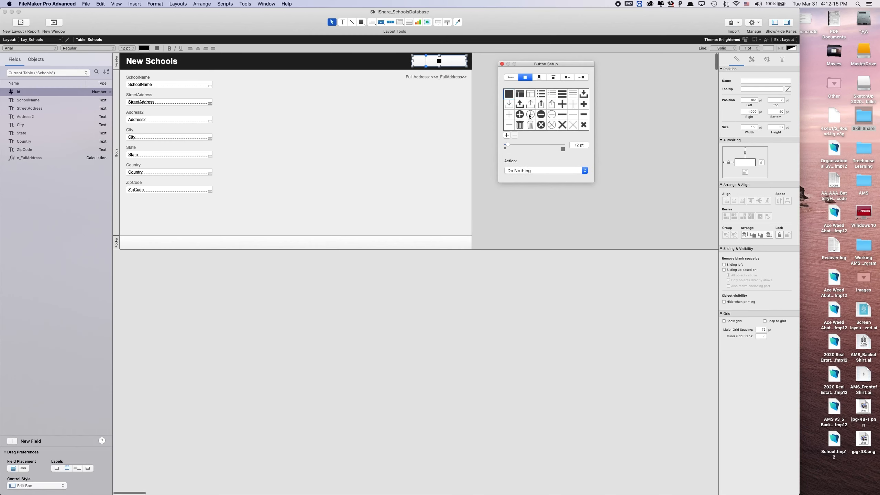
left_click(514, 77)
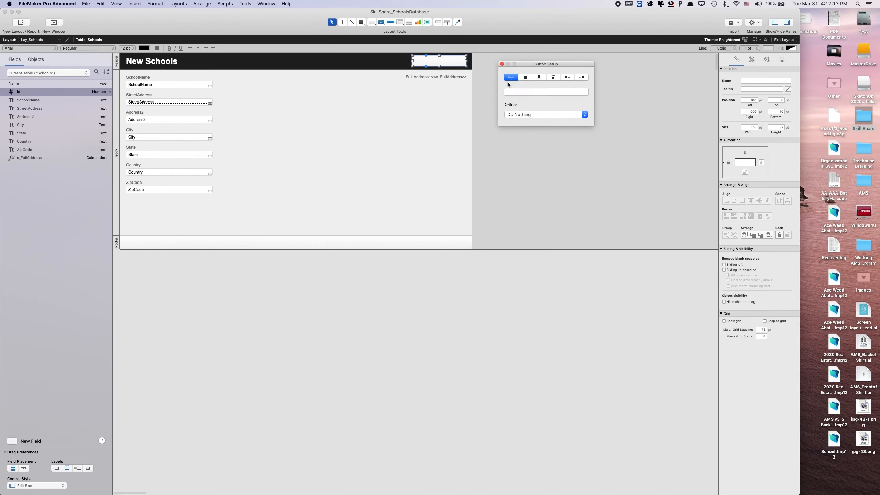
left_click(526, 78)
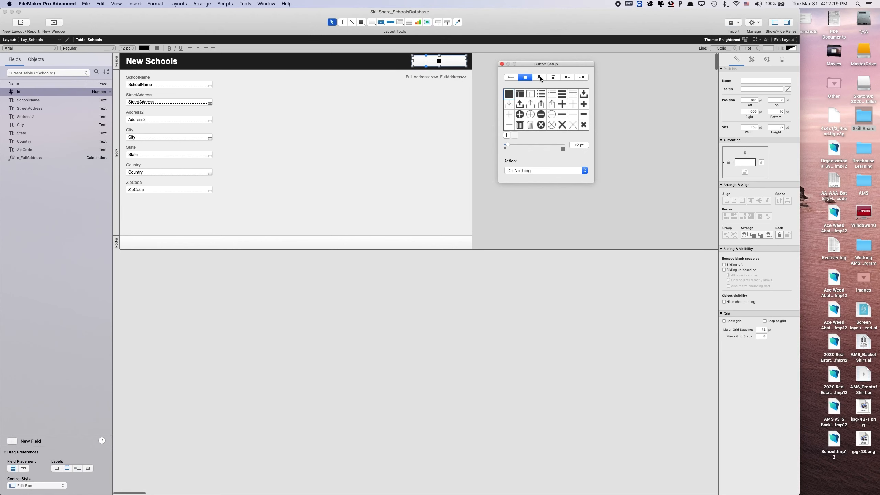
left_click(539, 78)
left_click(556, 78)
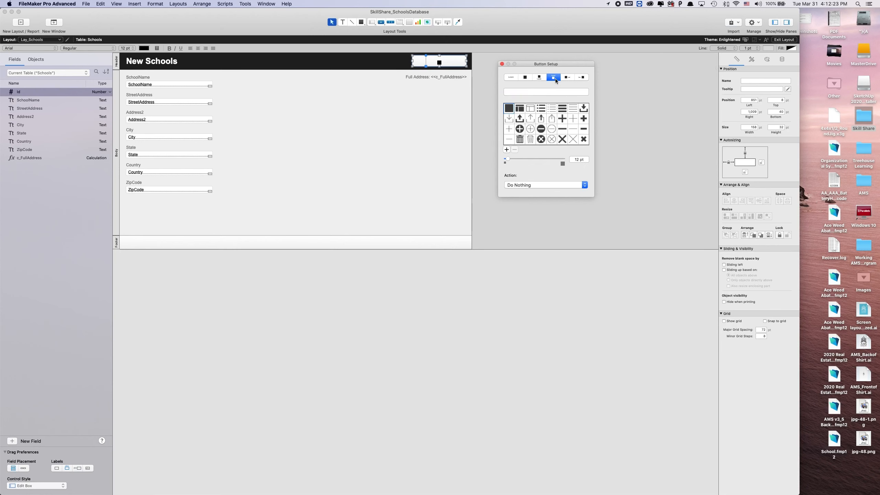
left_click(568, 77)
left_click(587, 77)
left_click(562, 118)
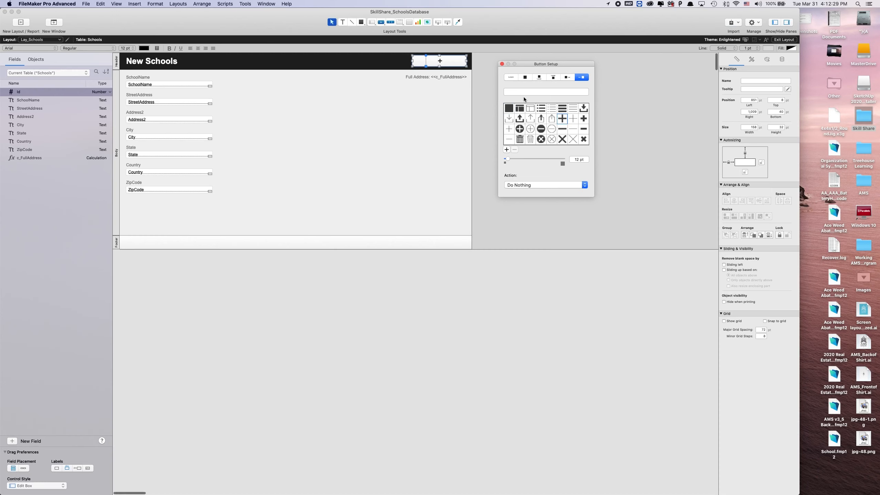
left_click(529, 93)
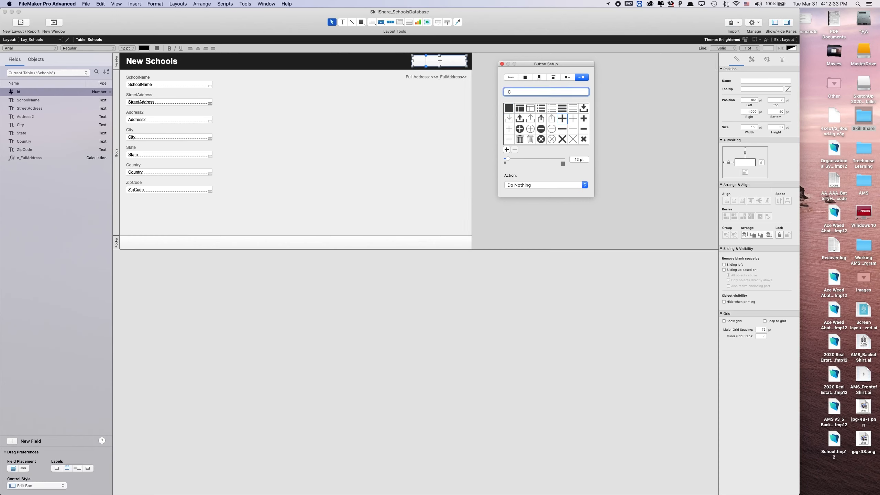
Step: Place the icon before the label and enter the button label 'New School'
type("C")
key("BackSpace")
left_click(567, 78)
type("New Scgh")
key("BackSpace")
key("BackSpace")
type("holl")
key("BackSpace")
key("BackSpace")
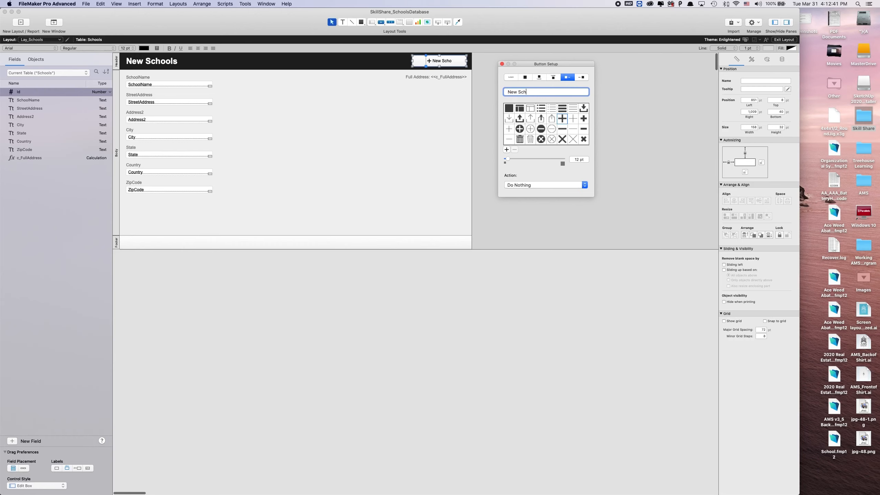
type("ol")
Step: Nudge the New School button into place in the header and anchor it to the right edge
left_click(501, 64)
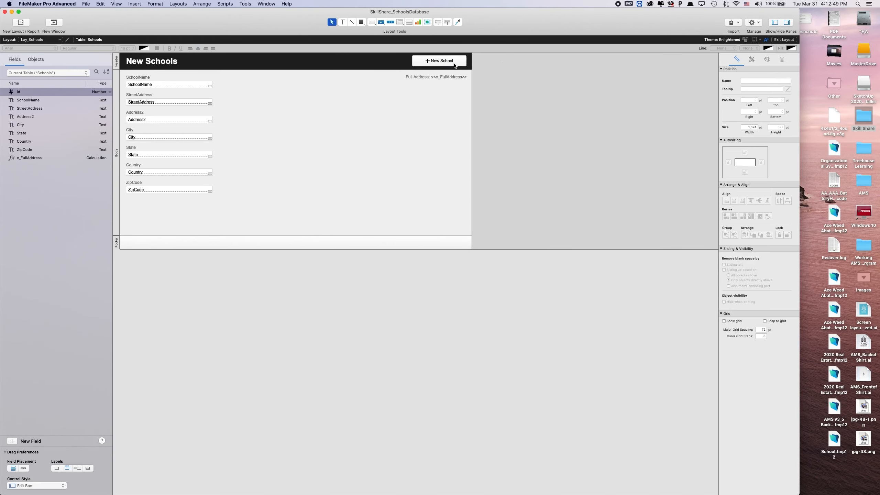
left_click_drag(455, 64, 456, 64)
left_click(502, 64)
left_click(460, 62)
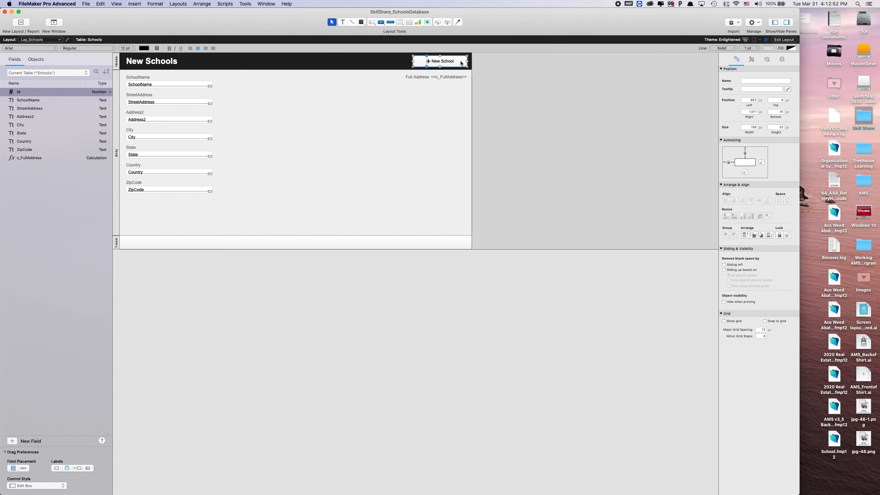
left_click(729, 163)
left_click(762, 162)
left_click(618, 143)
Step: Preview the accent and navigation styles, then settle on blue Accent Button 1 for New School
left_click(427, 61)
left_click(751, 59)
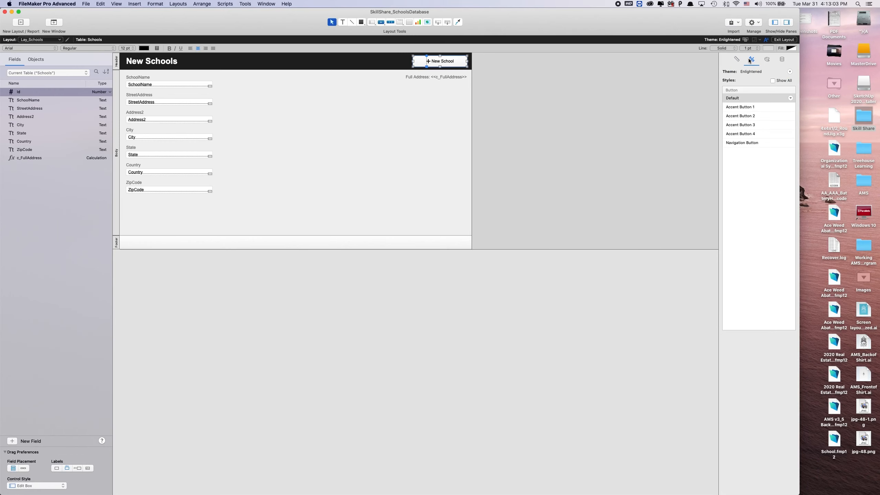
left_click(735, 108)
left_click(740, 116)
left_click(746, 125)
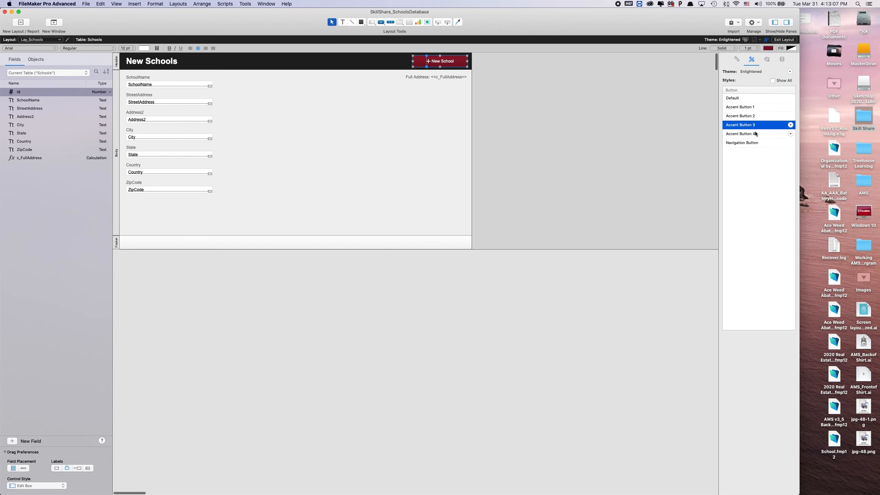
left_click(756, 134)
left_click(756, 143)
left_click(744, 107)
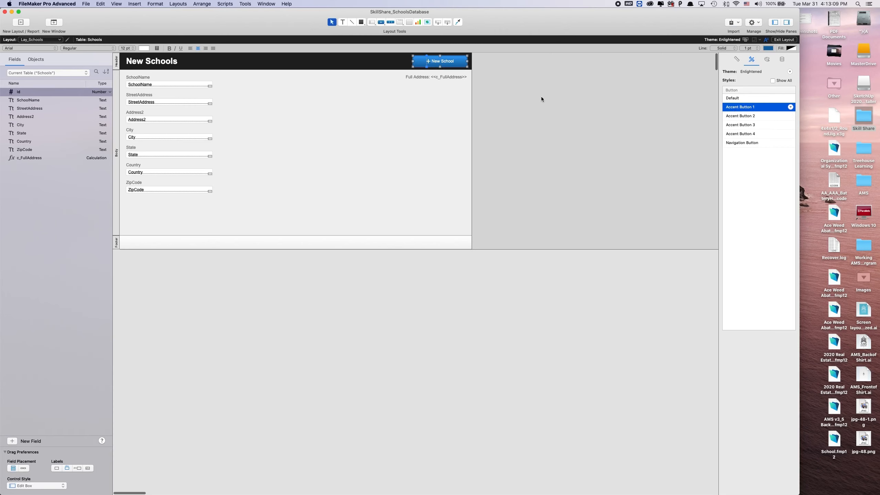
left_click(639, 104)
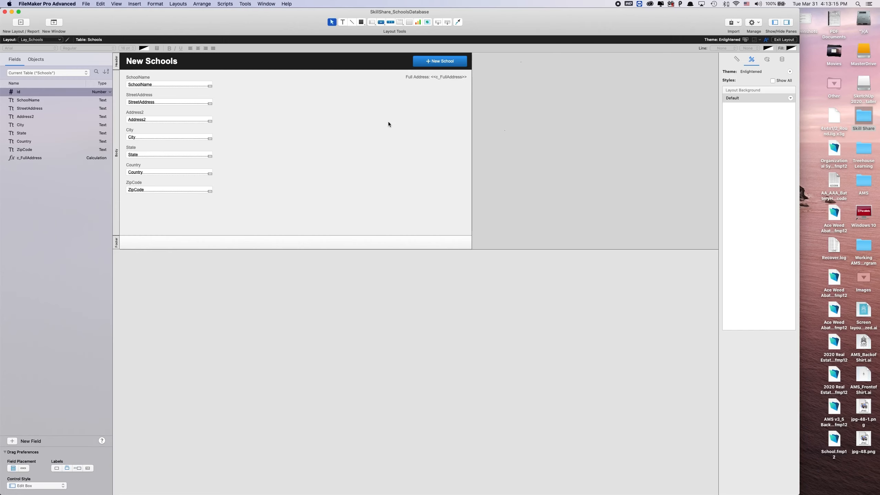
Step: Open the Script Workspace with Cmd+Shift+S and add a new script
key("super+shift+s")
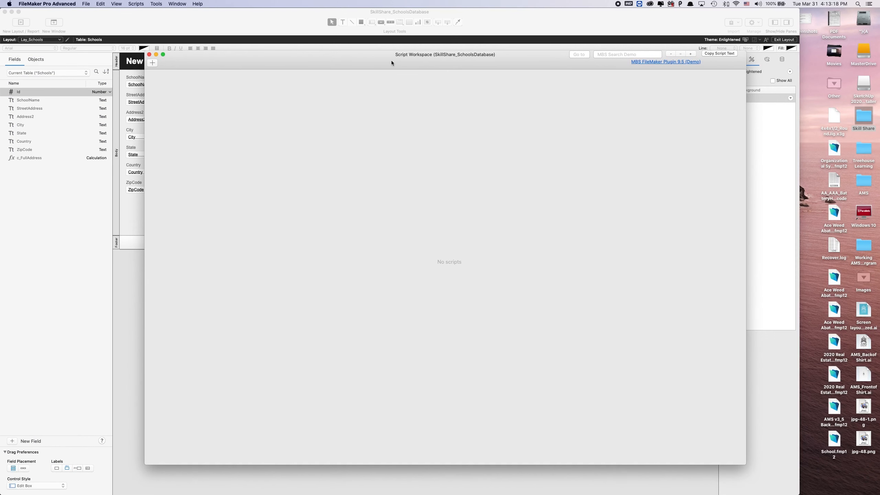
left_click(149, 54)
left_click(228, 3)
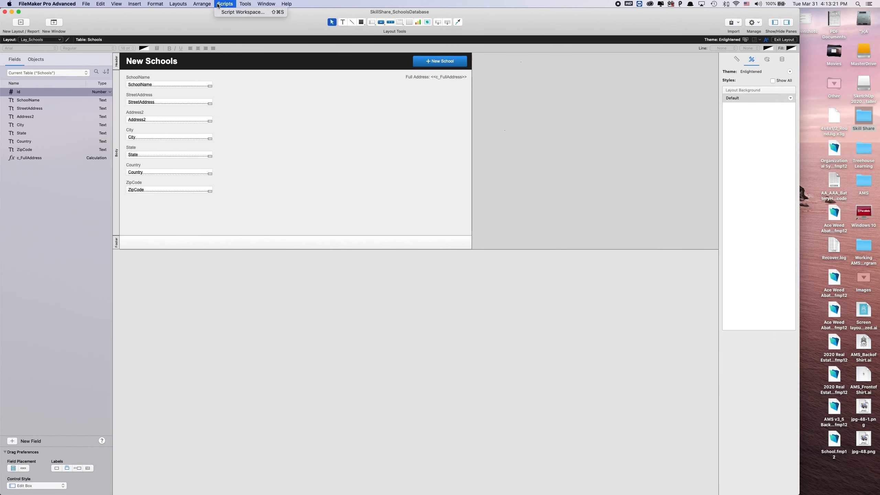
left_click(228, 14)
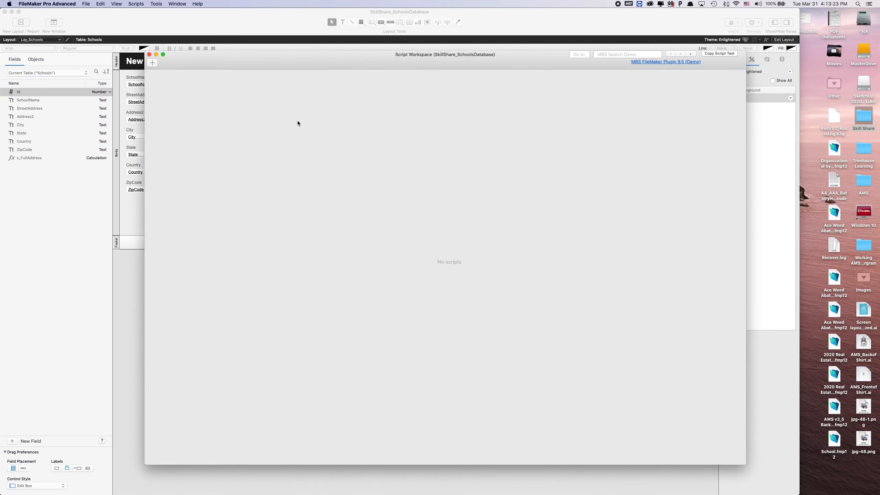
left_click_drag(288, 67, 252, 60)
left_click(119, 60)
left_click_drag(194, 48, 313, 48)
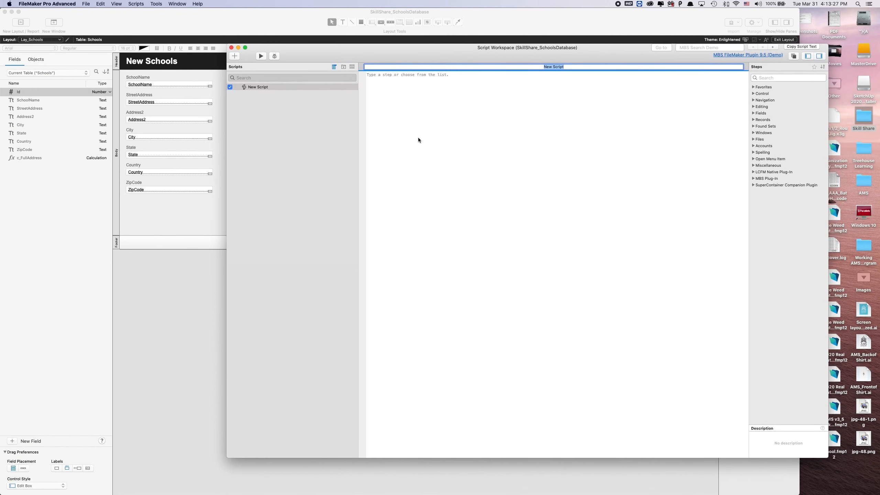
left_click(267, 119)
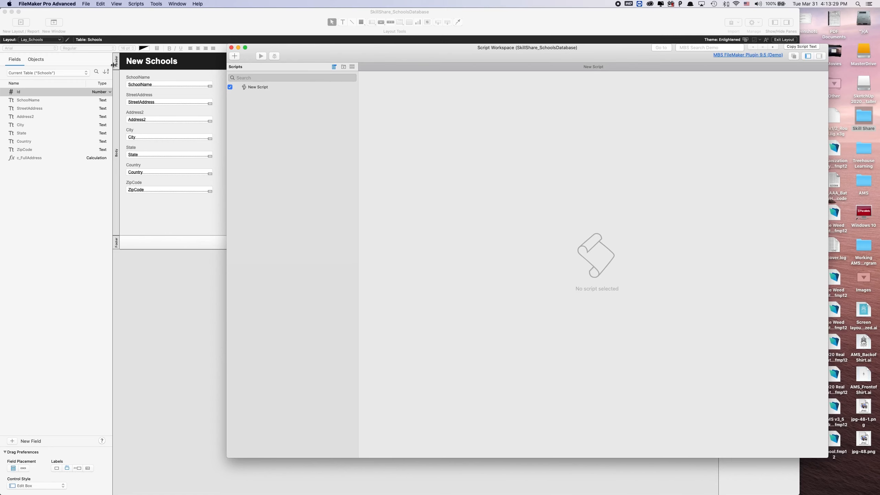
Step: Add a script folder named 'Layout Schools'
left_click(344, 67)
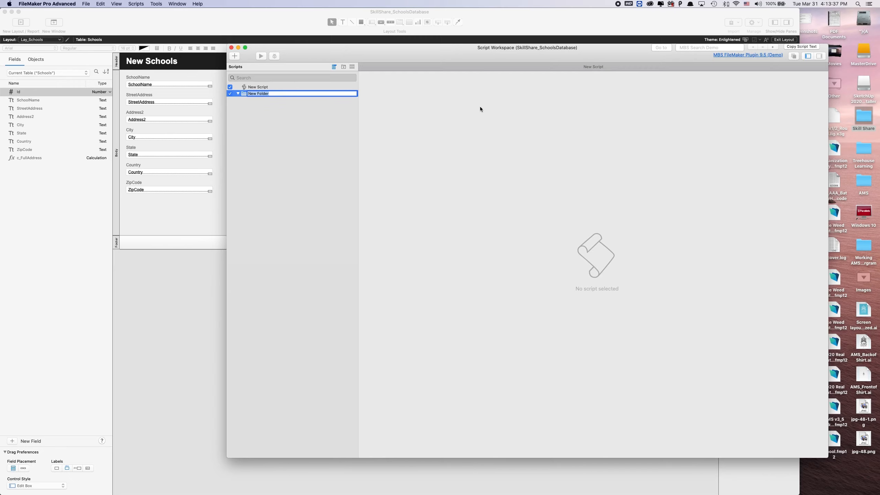
left_click_drag(451, 54, 442, 78)
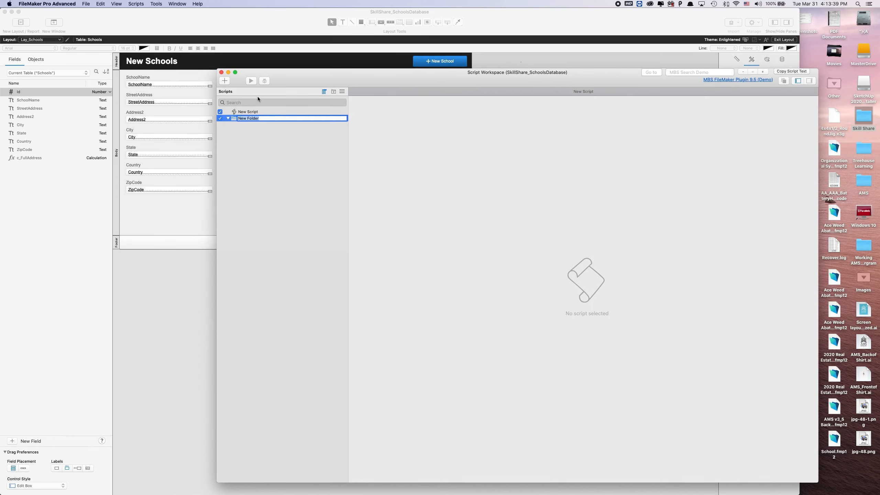
type("Layout Schools")
key("Return")
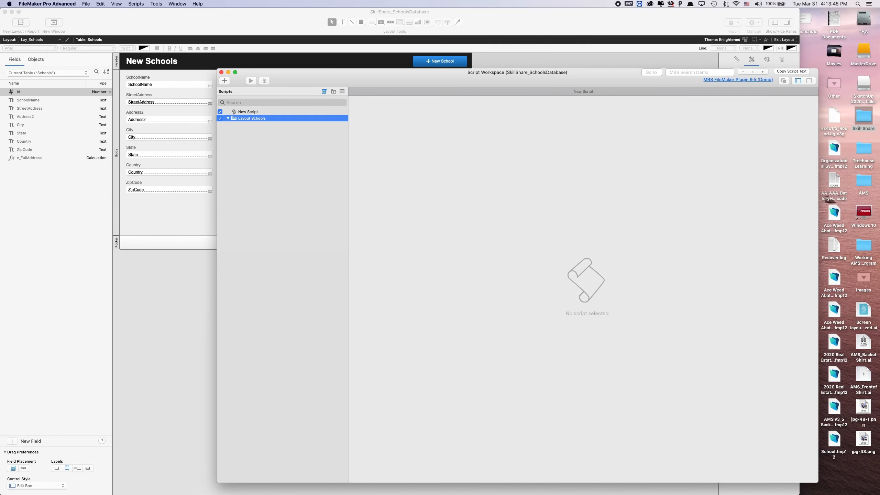
Step: Move the new script into the Layout Schools folder and rename it 'New School'
left_click_drag(249, 112, 257, 121)
right_click(253, 119)
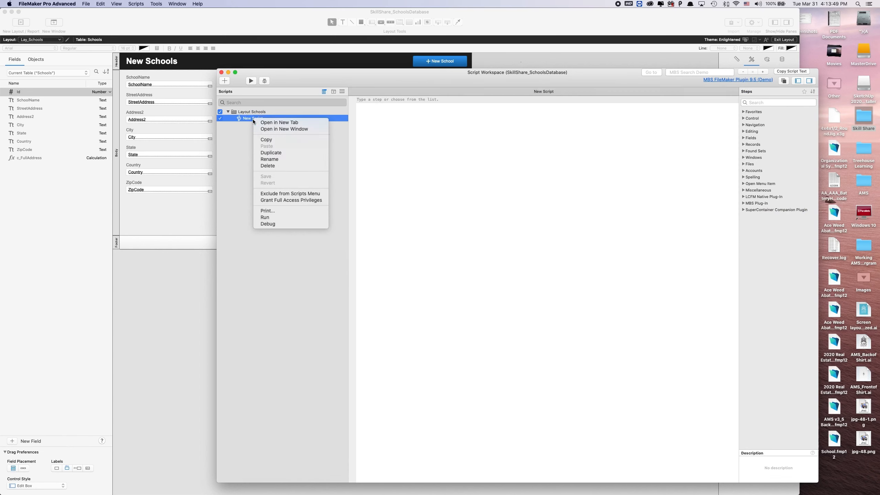
left_click(270, 159)
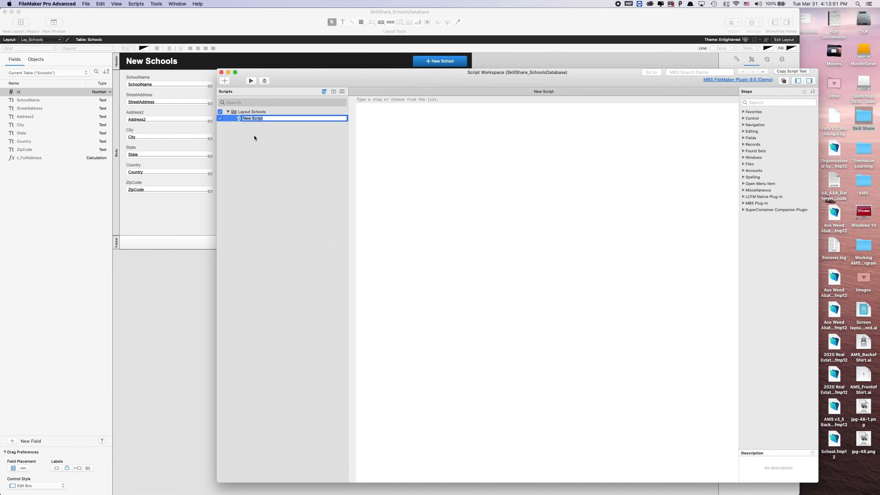
type("New School")
left_click(248, 152)
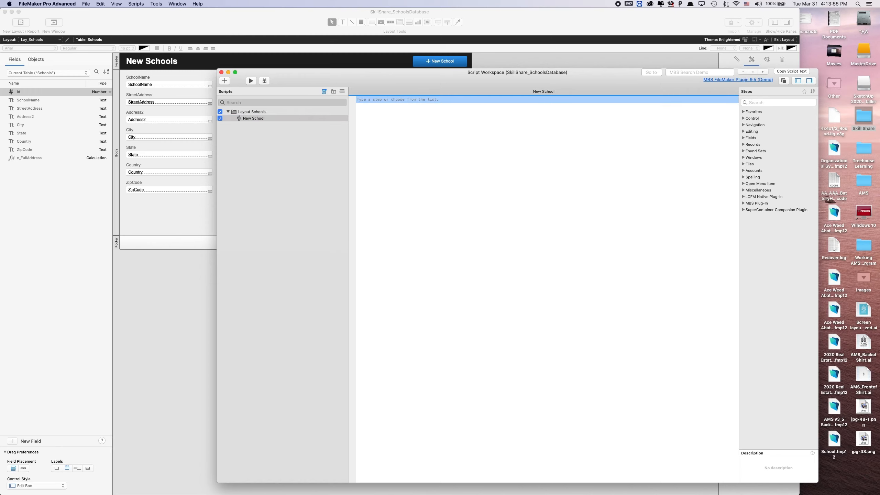
left_click(226, 112)
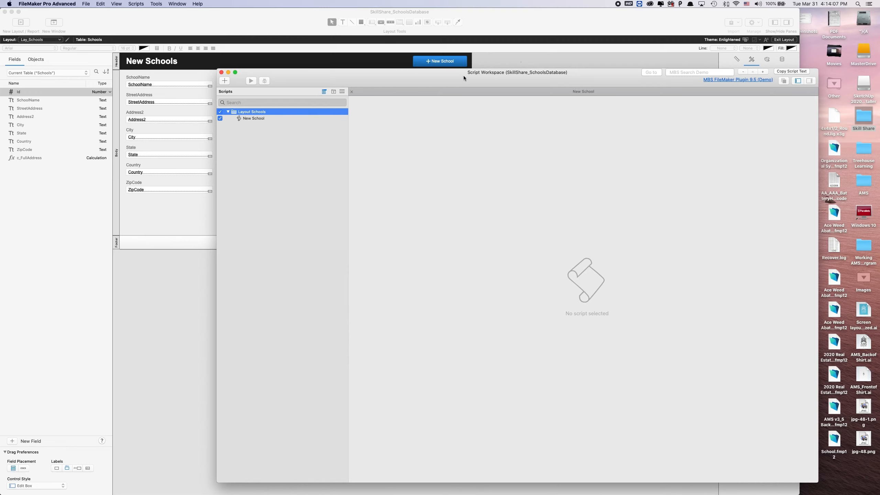
Step: Add New Record/Request as the first step of the New School script
left_click(279, 118)
left_click_drag(410, 76, 324, 62)
left_click(417, 112)
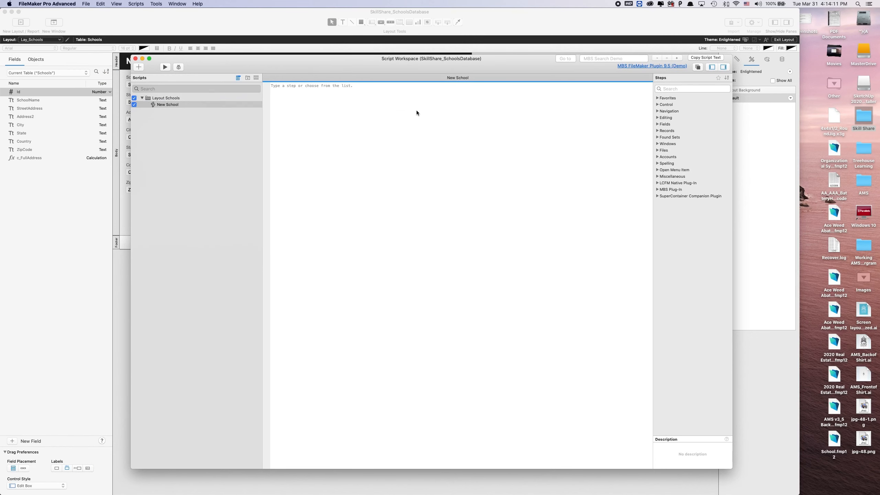
type("New")
key("Down")
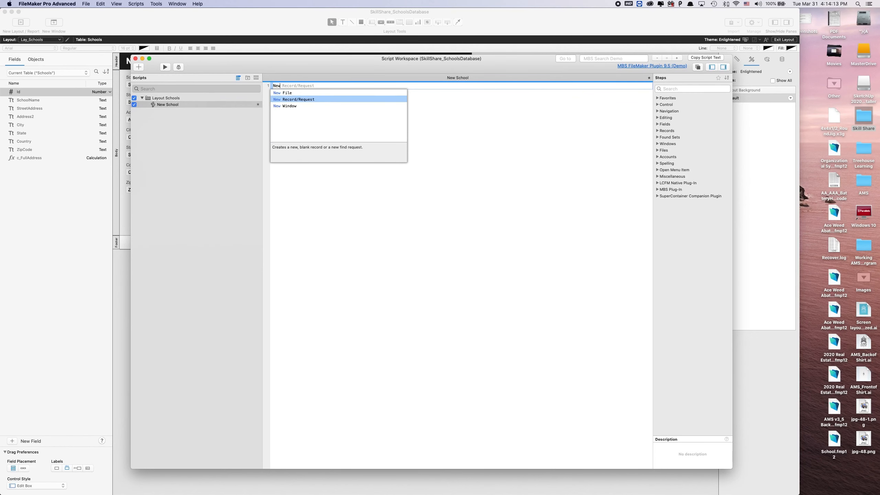
key("Return")
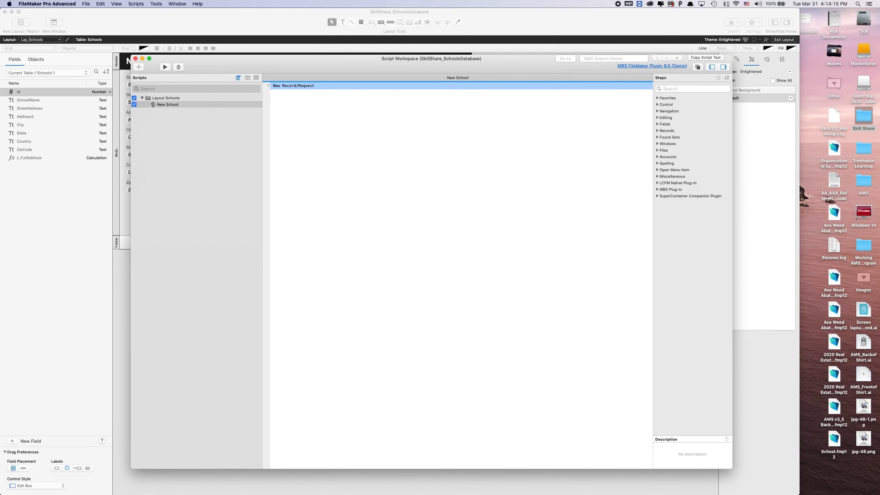
left_click(313, 101)
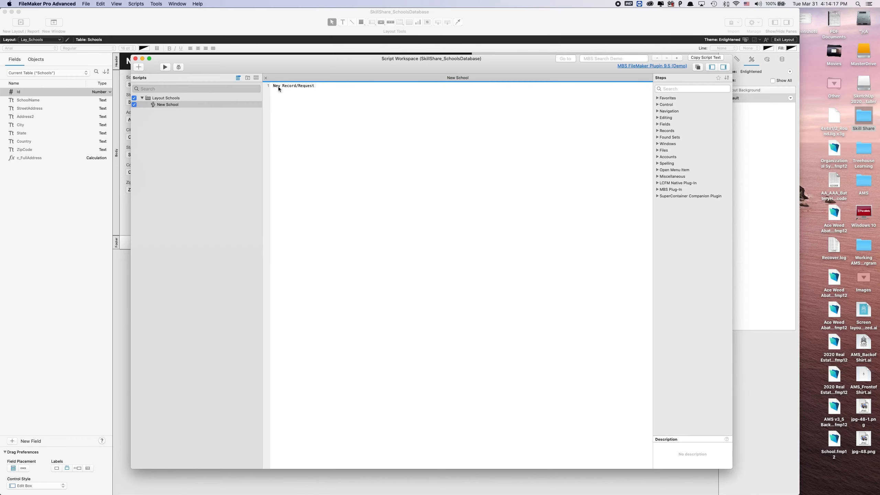
Step: Check the SchoolName field on the layout, then add a Go to Field step to the script
left_click_drag(299, 70, 431, 56)
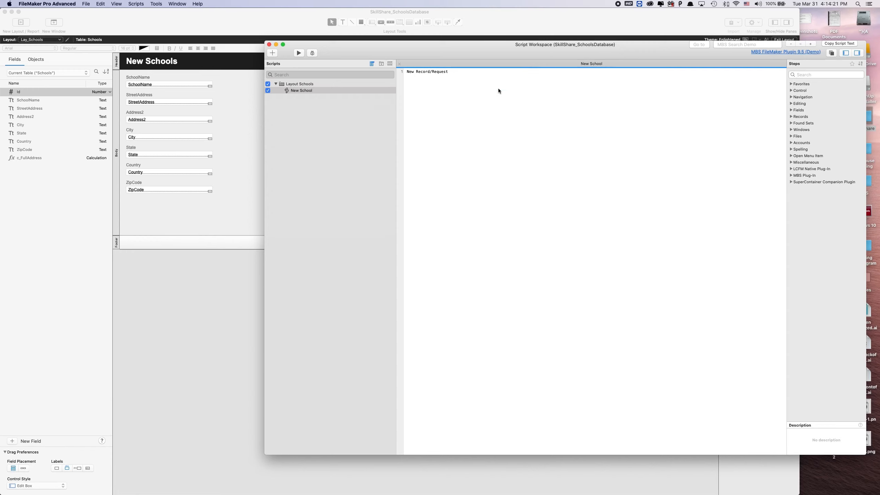
left_click(148, 87)
left_click(148, 87)
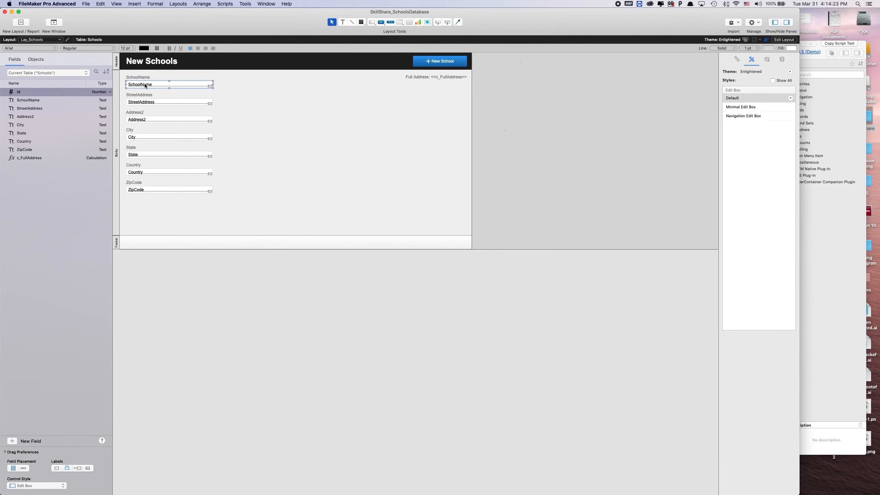
left_click(407, 374)
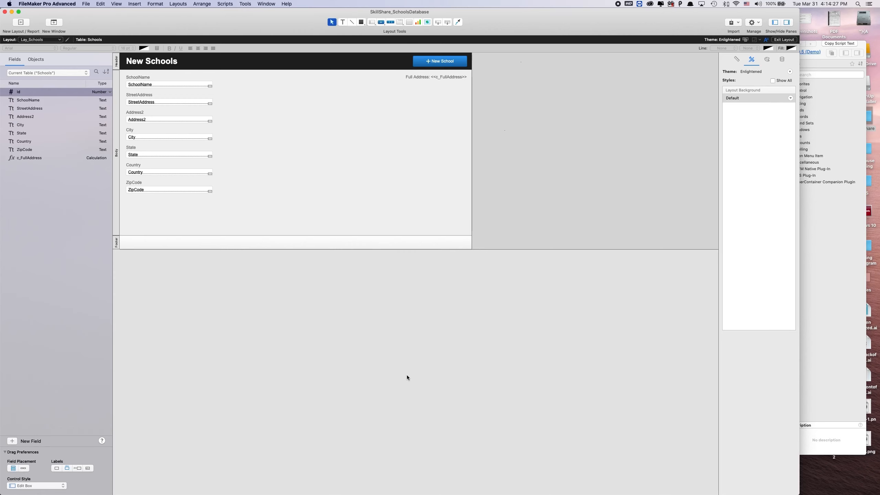
key("super+shift+s")
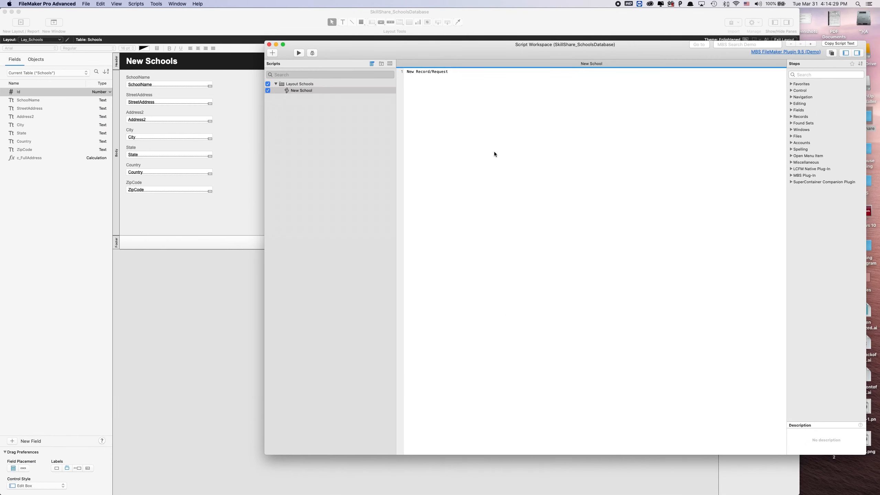
type("go to ")
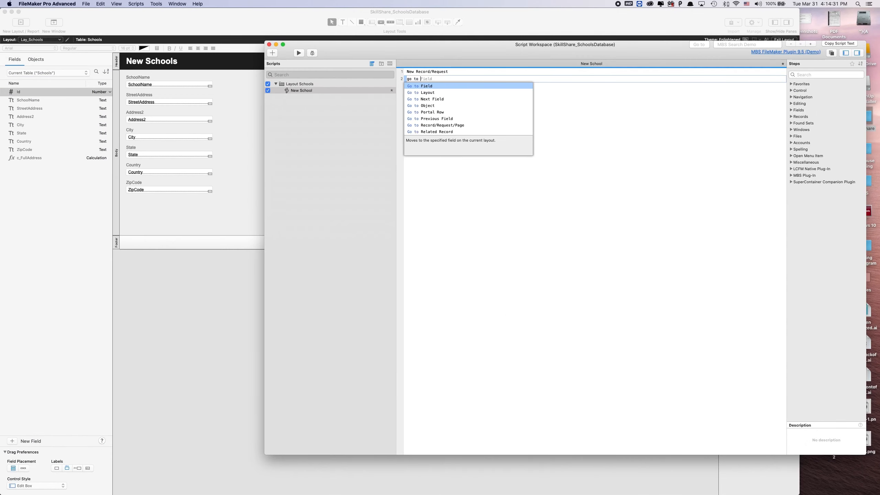
type("fil")
key("Return")
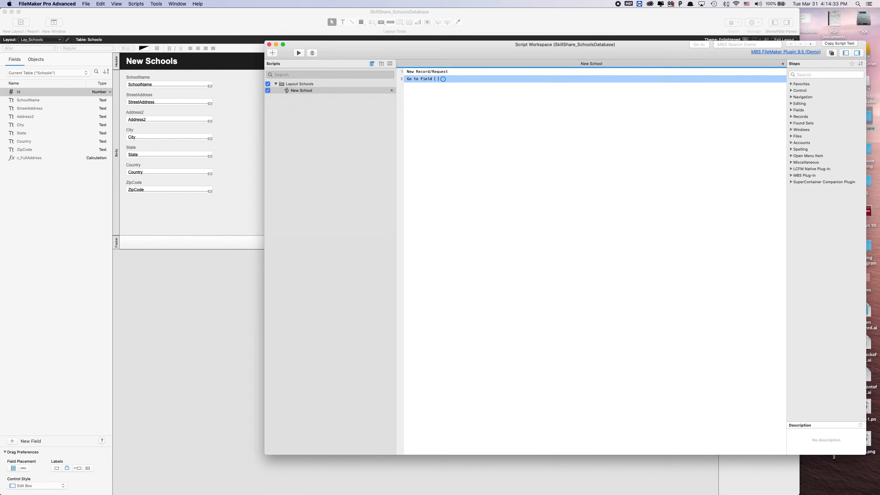
Step: Set the Go to Field step's target to Schools::SchoolName
left_click(480, 174)
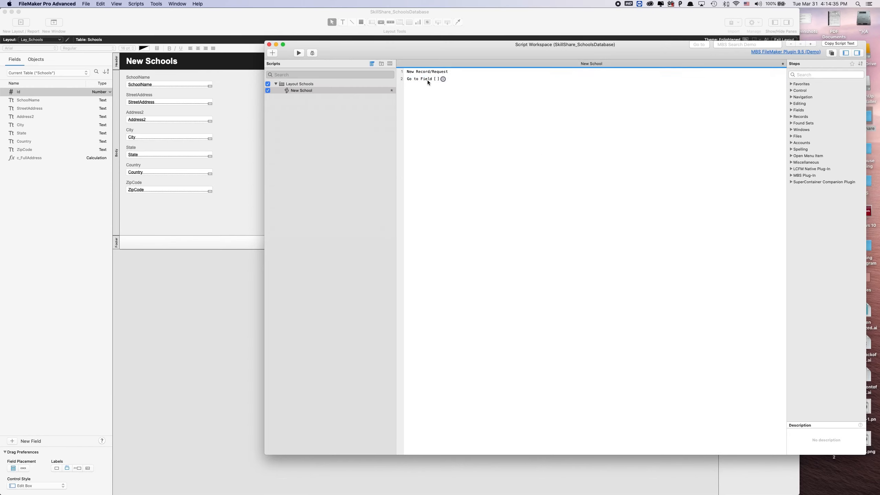
left_click(410, 81)
double_click(408, 82)
left_click(452, 152)
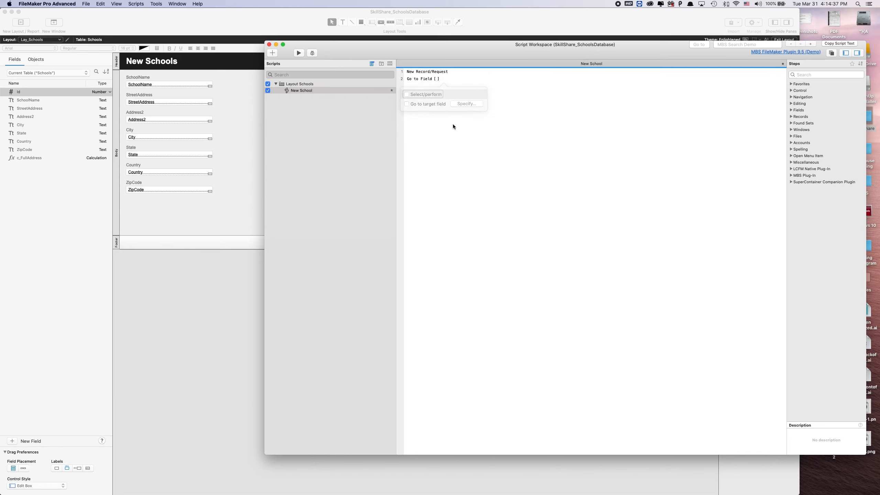
double_click(428, 82)
left_click(456, 195)
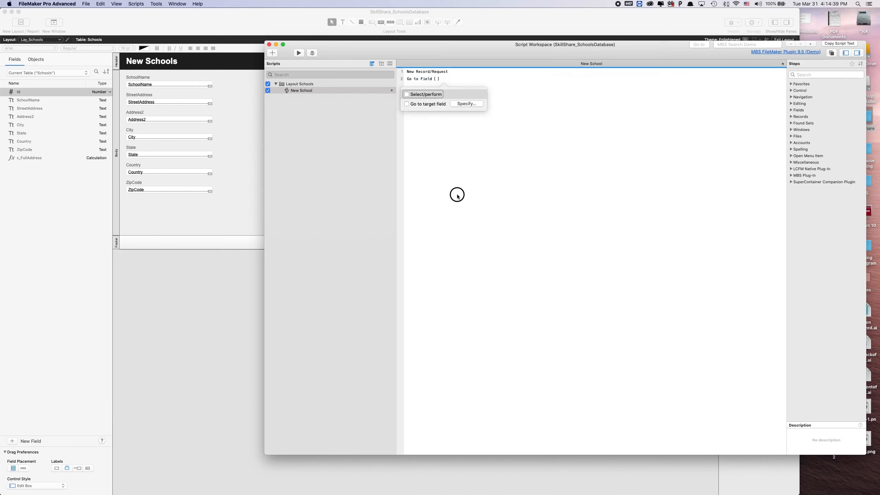
left_click(433, 81)
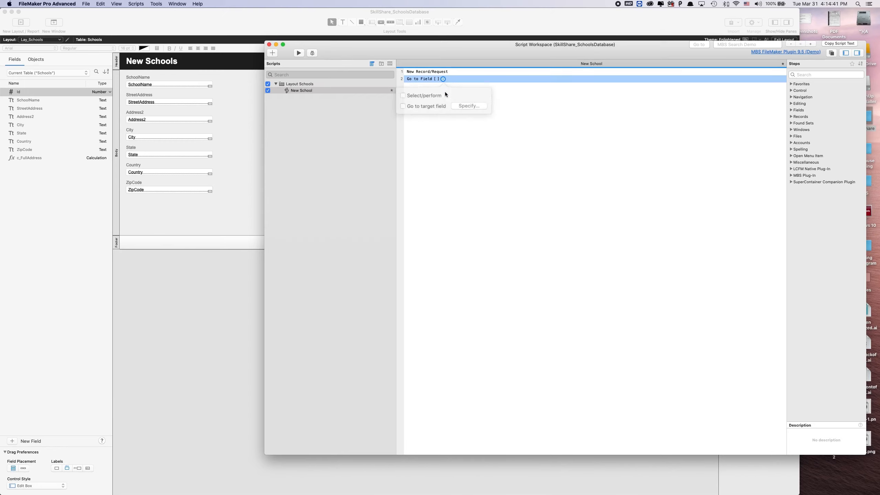
left_click(443, 79)
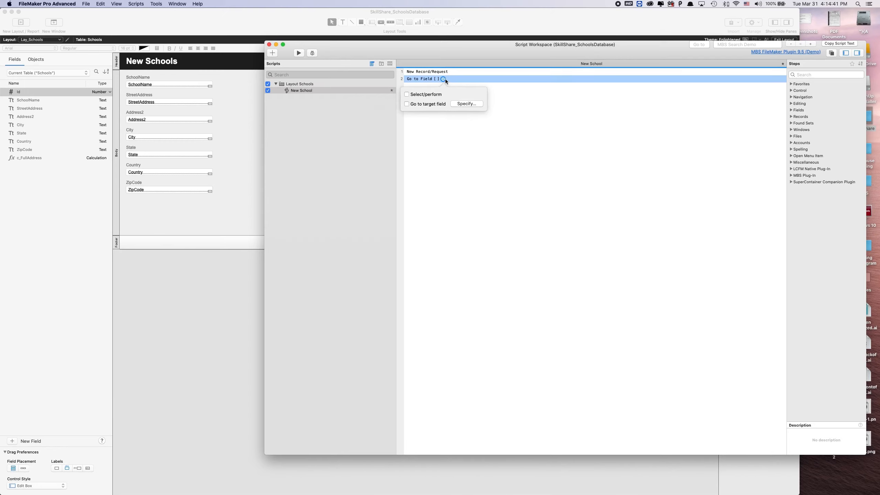
left_click(422, 104)
double_click(339, 237)
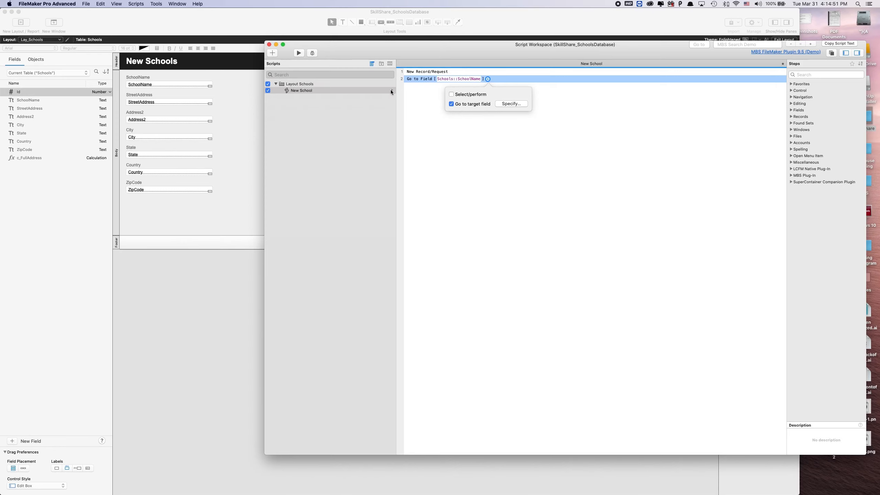
left_click(452, 123)
left_click(408, 101)
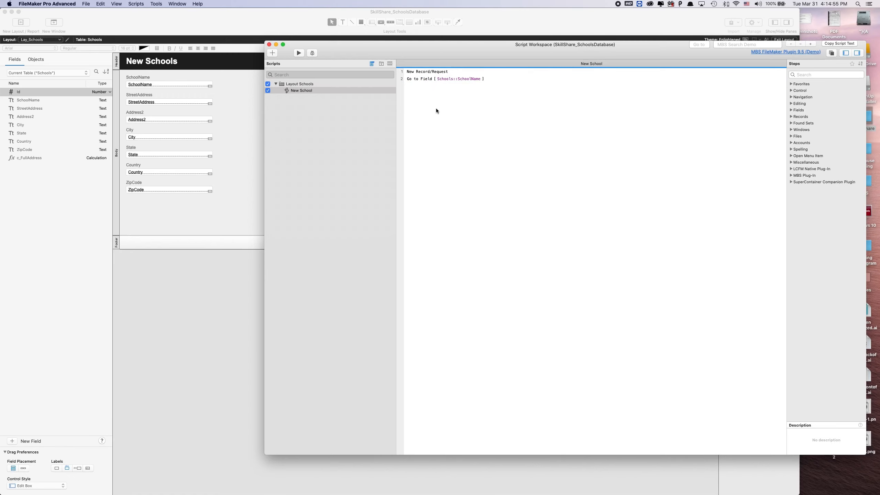
Step: Set the New School button to Perform Script 'New School' with a hand cursor on hover
left_click(269, 44)
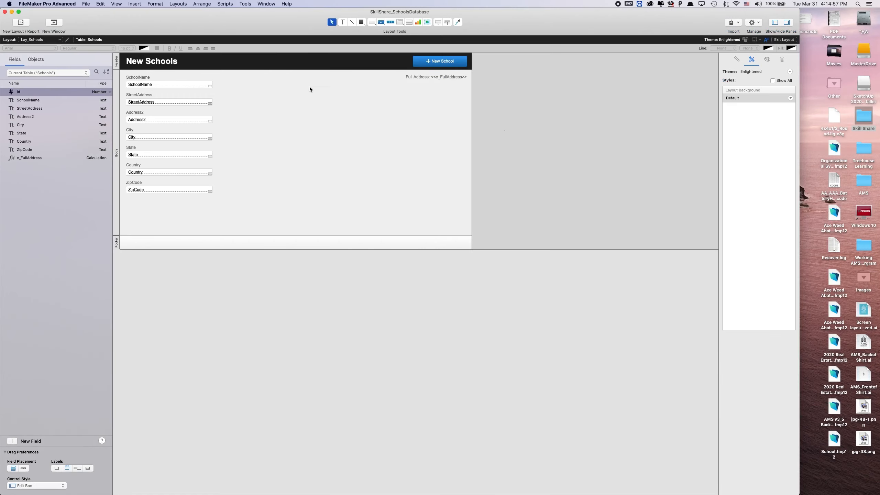
double_click(461, 65)
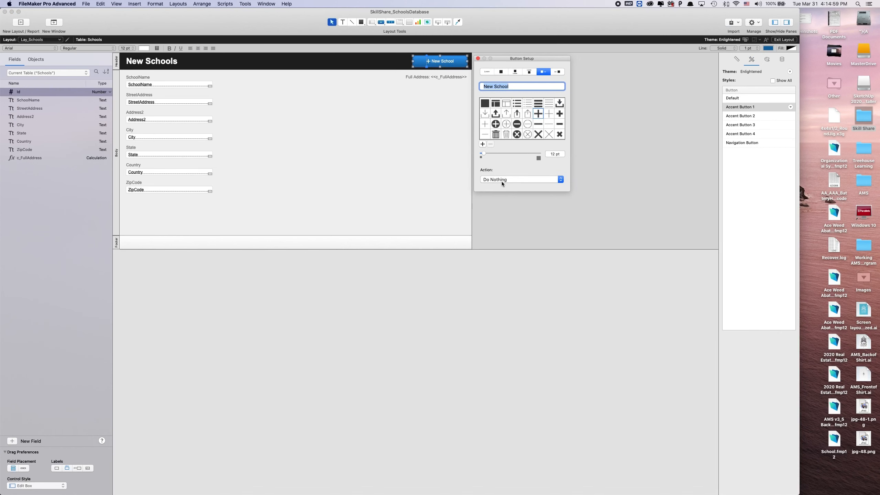
left_click(508, 178)
left_click(510, 197)
left_click(161, 134)
left_click(195, 140)
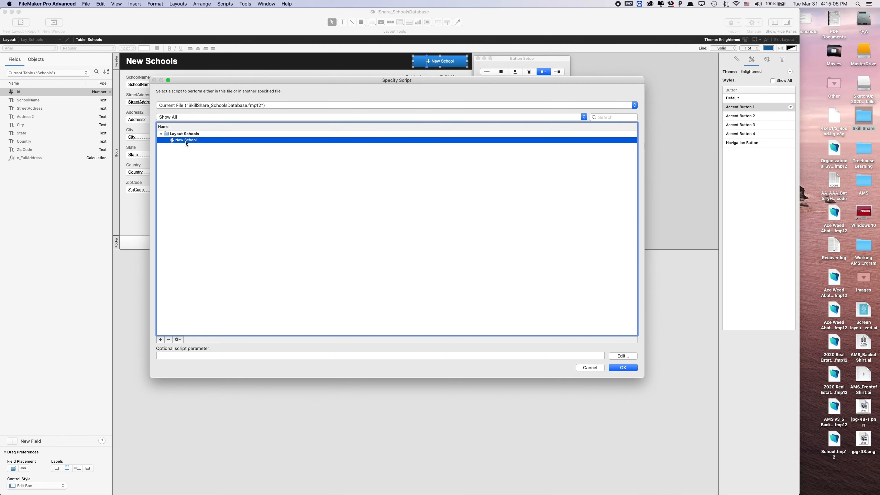
left_click(613, 369)
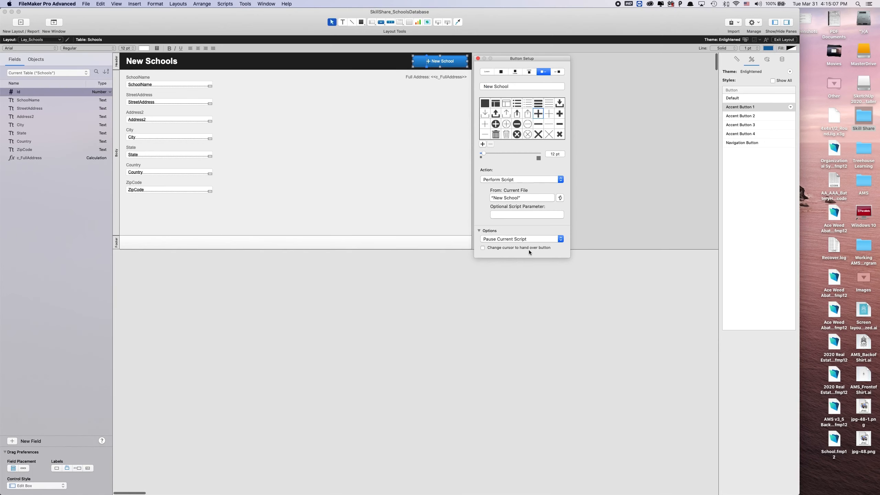
left_click(501, 249)
left_click(478, 58)
left_click(512, 111)
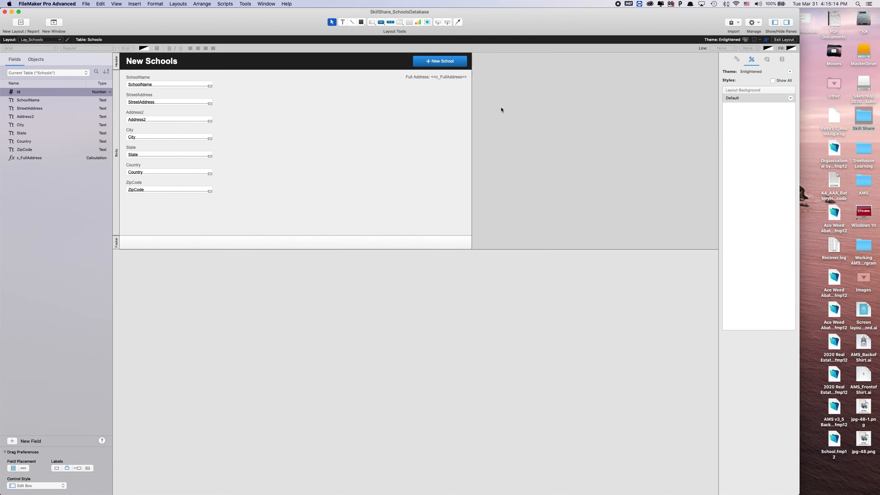
left_click(786, 40)
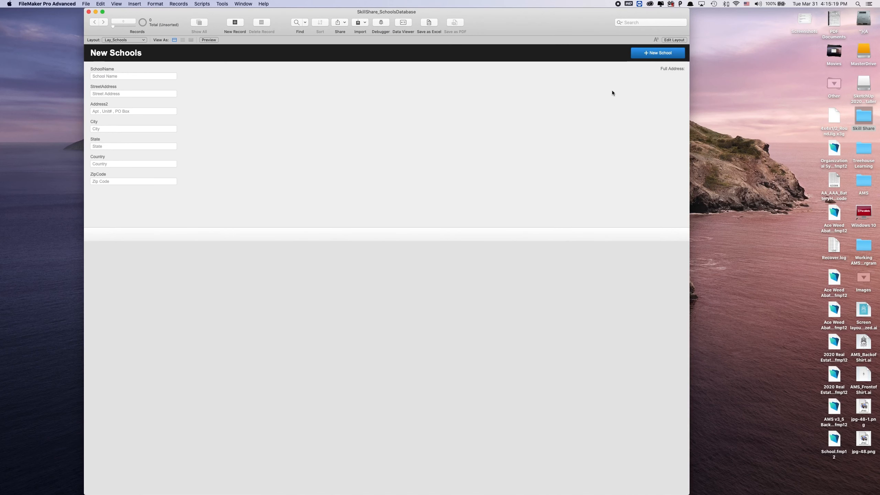
Step: Create a new school record and enter the name 'Martin Luther King Hishh School'
left_click(651, 54)
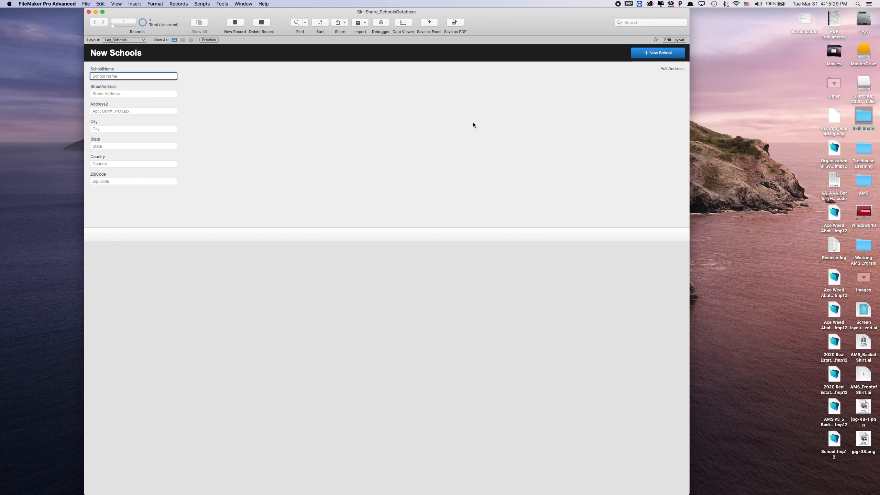
type("Martin Luther King Hishh School")
left_click(474, 123)
Step: Fill in the address: 12345 Somewhere, Riverside, CA, United States, zip 92508
left_click(167, 93)
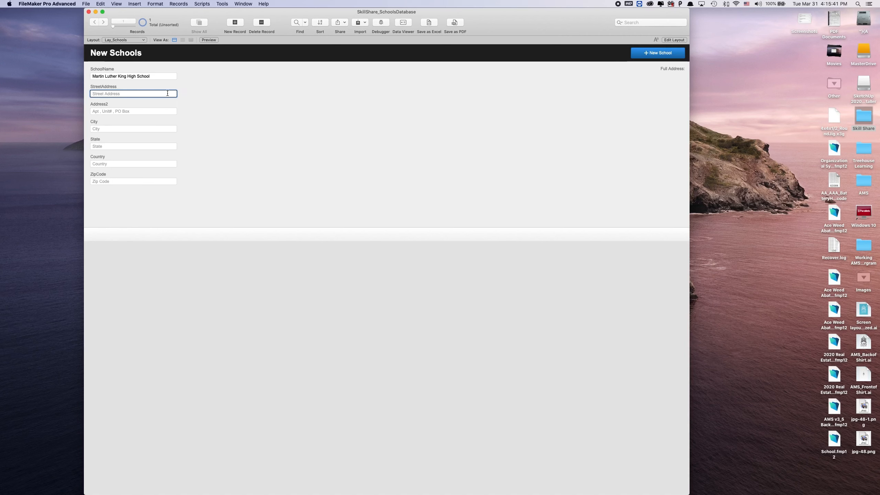
type("12345 Somewhere")
key("Tab")
key("Tab")
type("Riverside")
key("Tab")
type("CA")
key("Tab")
type("United")
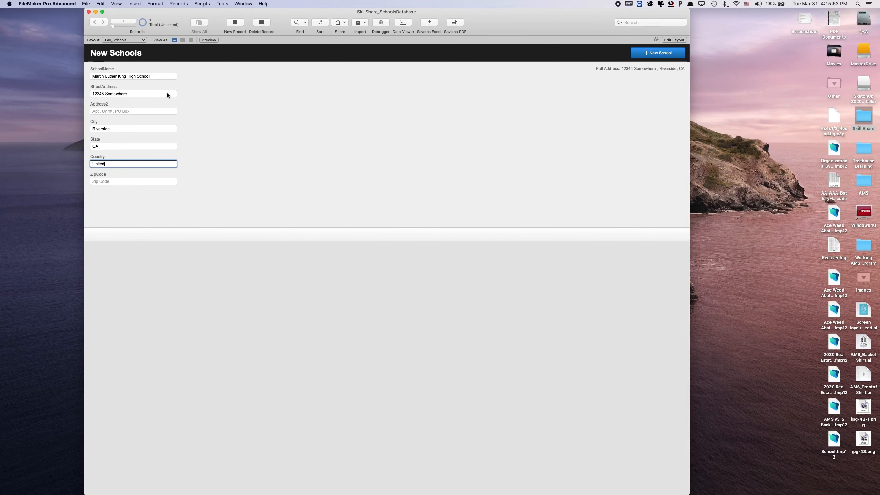
type(" States")
key("Tab")
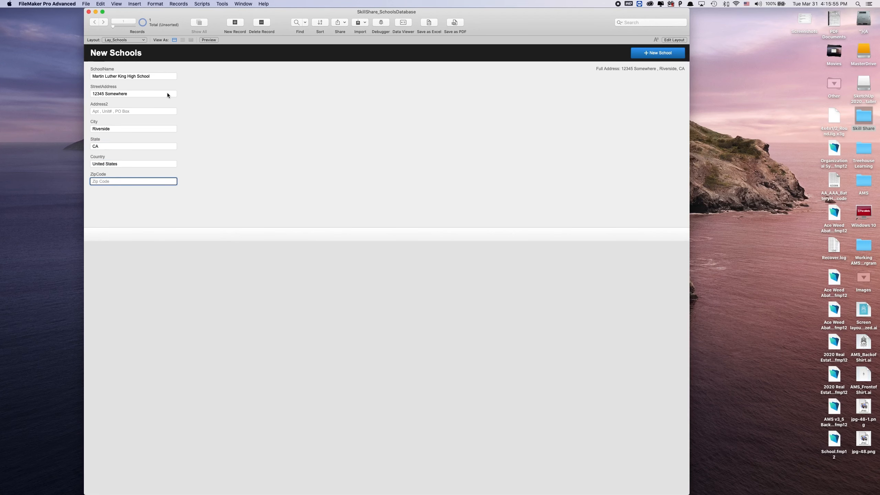
type("92508")
left_click(257, 137)
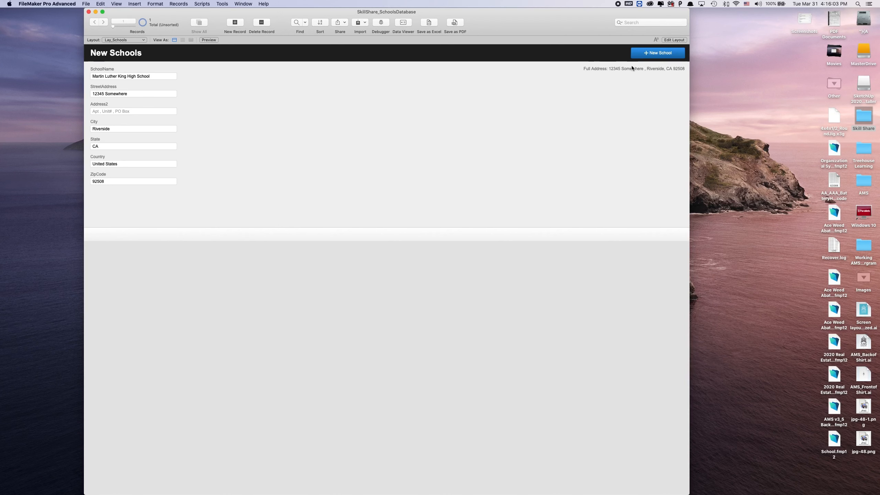
Step: Review the street address and City entries, commit the record, and return to Layout mode
left_click(127, 94)
key("Left")
key("Left")
key("Left")
key("Left")
left_click(125, 132)
left_click(113, 150)
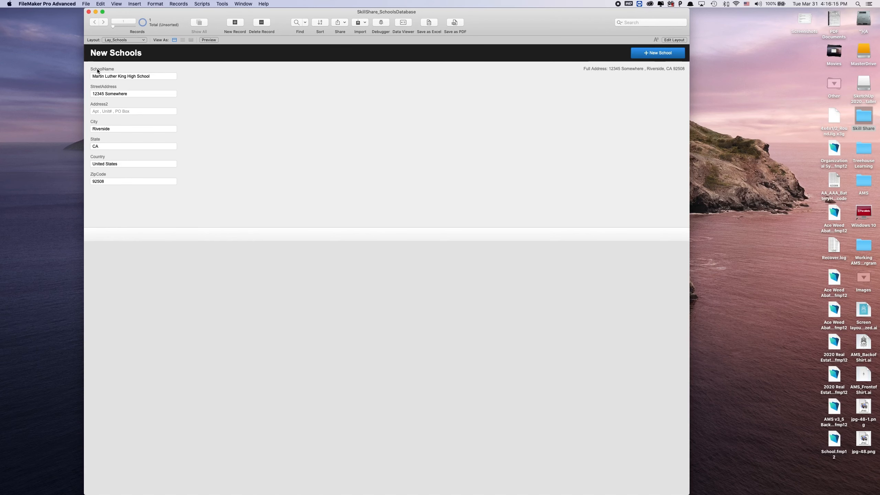
left_click(674, 39)
Step: Relabel the fields as School Name, Street Address, Address 2 and Zip Code
left_click(139, 78)
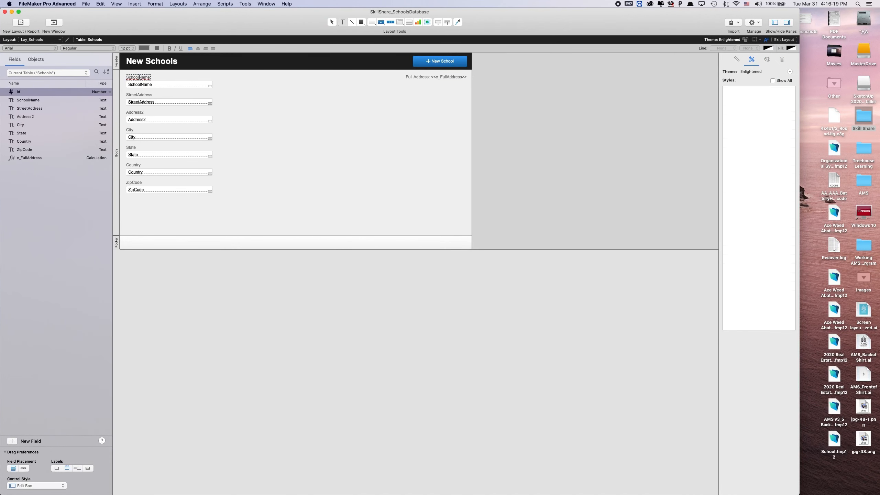
double_click(146, 78)
left_click(165, 78)
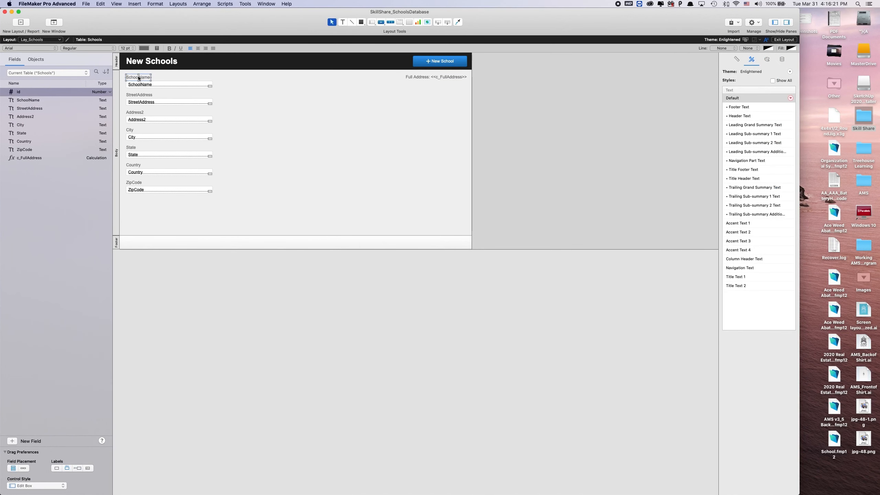
double_click(139, 78)
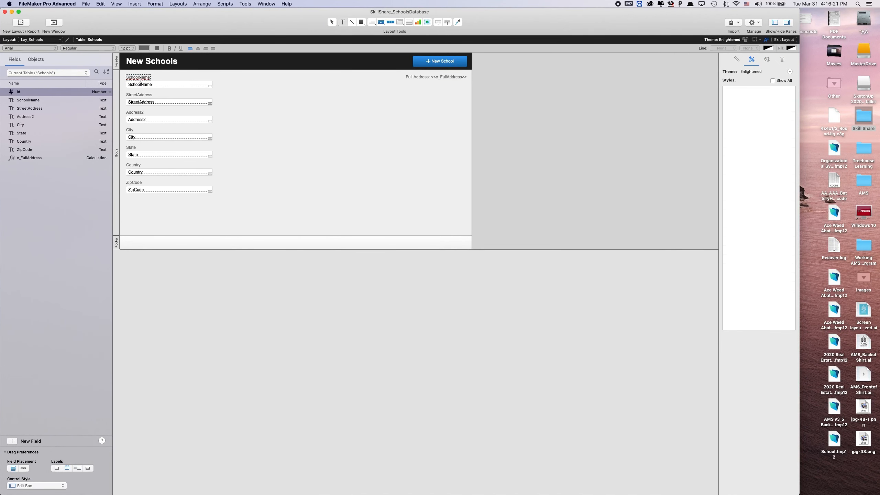
left_click(169, 80)
left_click(139, 95)
left_click(140, 96)
left_click(165, 110)
left_click(140, 113)
left_click(141, 113)
left_click(163, 126)
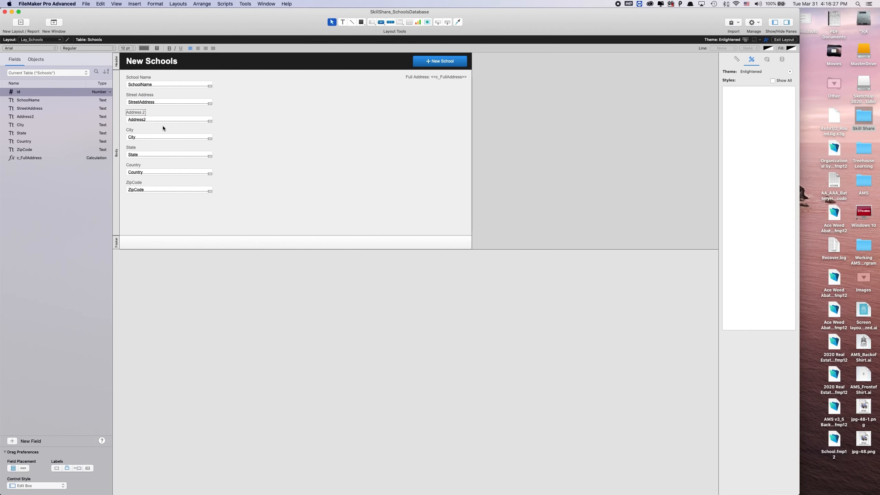
left_click(130, 183)
left_click(133, 183)
left_click(283, 191)
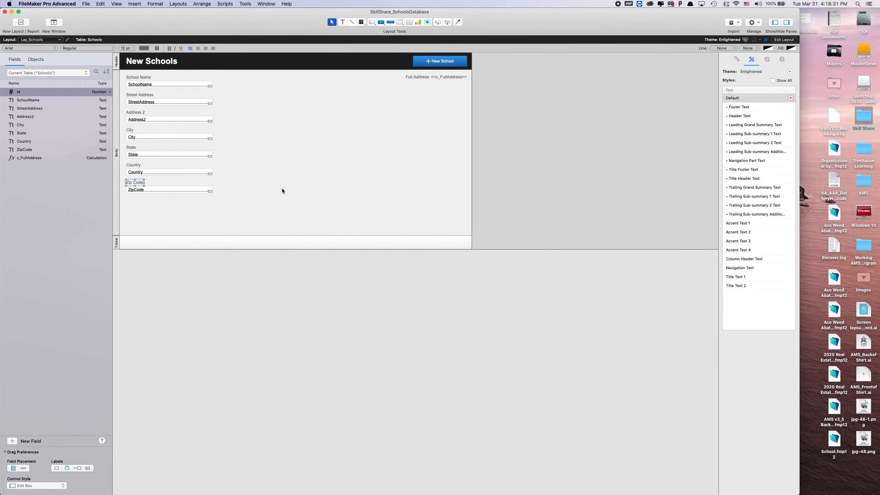
left_click(282, 191)
Step: Check the new labels in Browse mode, then return to Layout mode and the Layouts menu
left_click(784, 39)
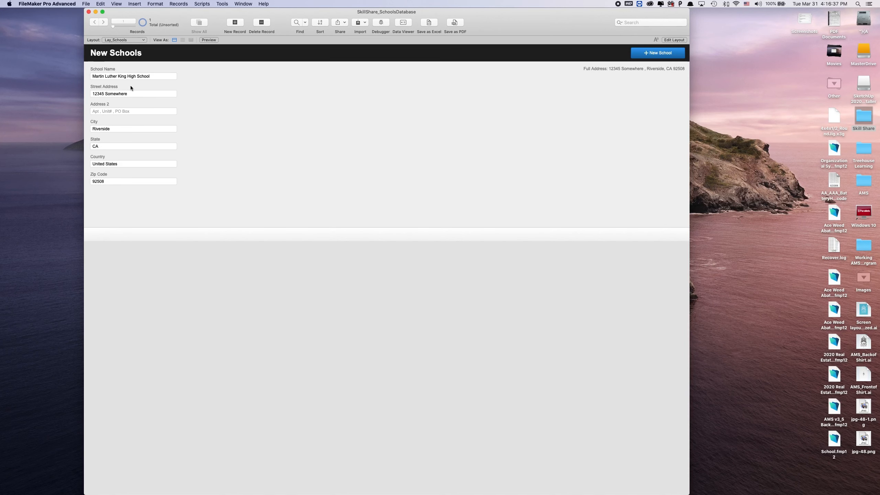
left_click(112, 40)
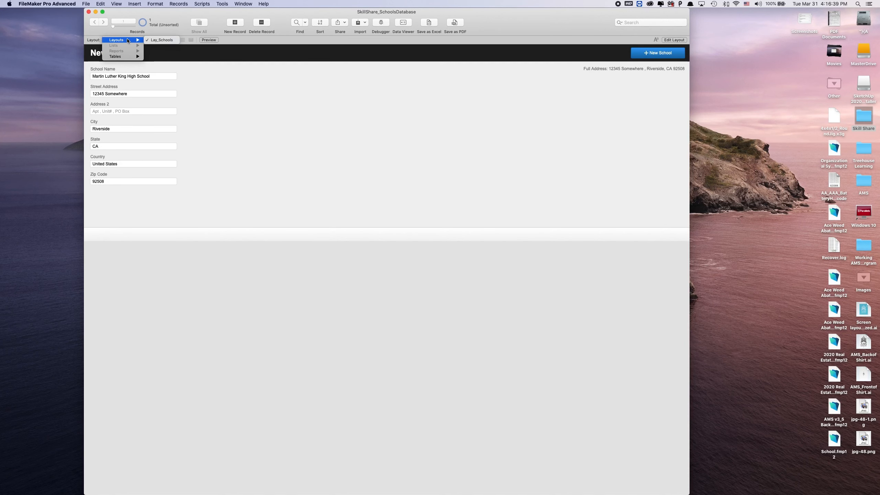
left_click(160, 52)
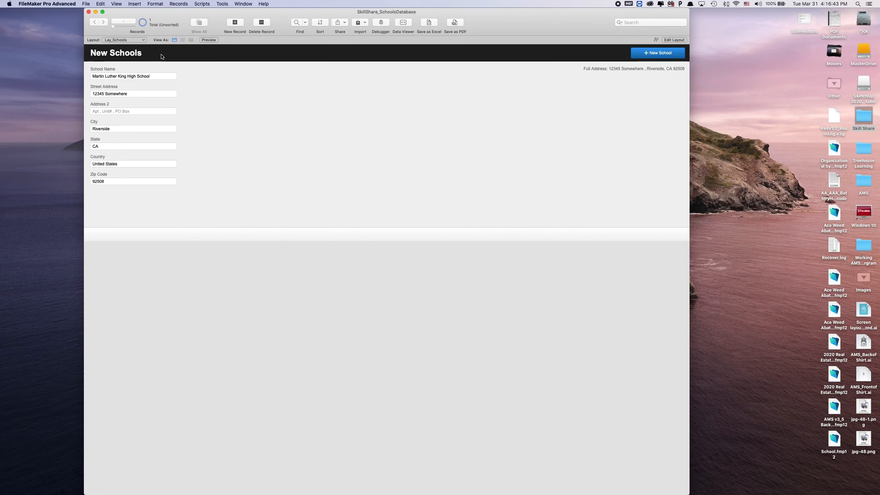
left_click(674, 40)
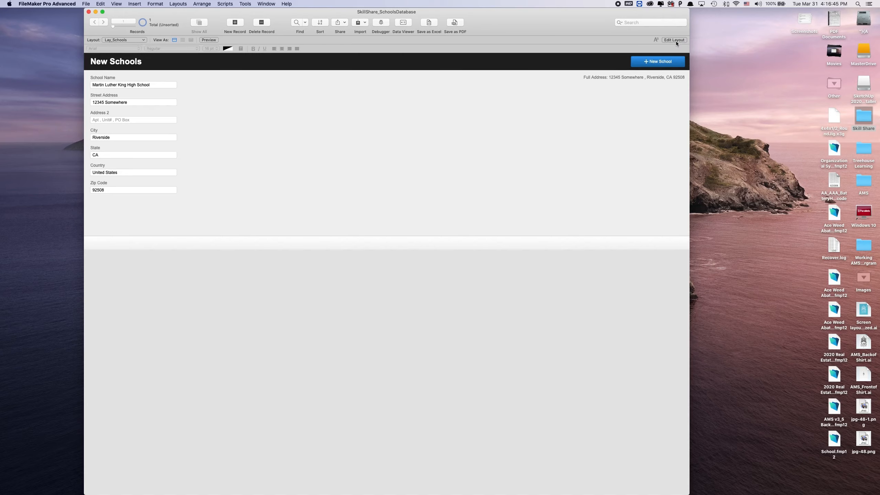
left_click(44, 39)
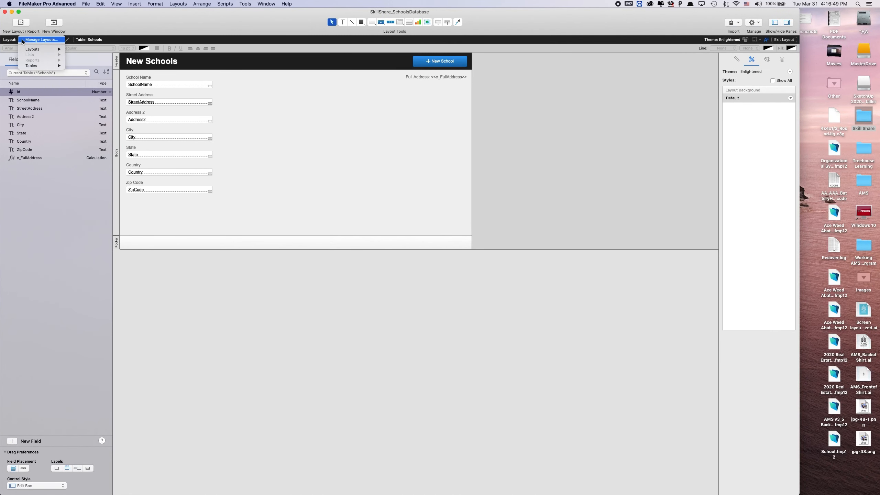
Step: Create a computer Form layout named Lay_Students showing records from Students
left_click(45, 40)
left_click_drag(130, 32, 313, 54)
left_click(250, 84)
left_click(262, 90)
left_click(224, 339)
type("L")
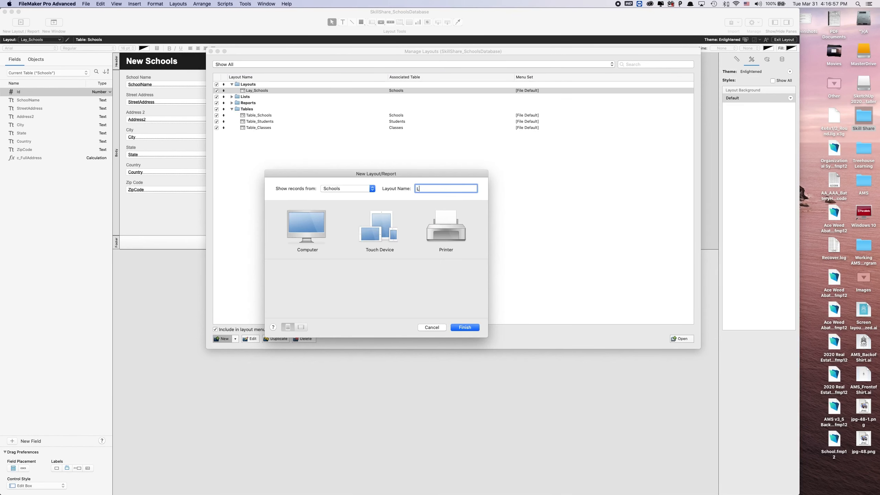
type("ay_Students")
left_click(343, 187)
left_click(340, 194)
left_click(322, 217)
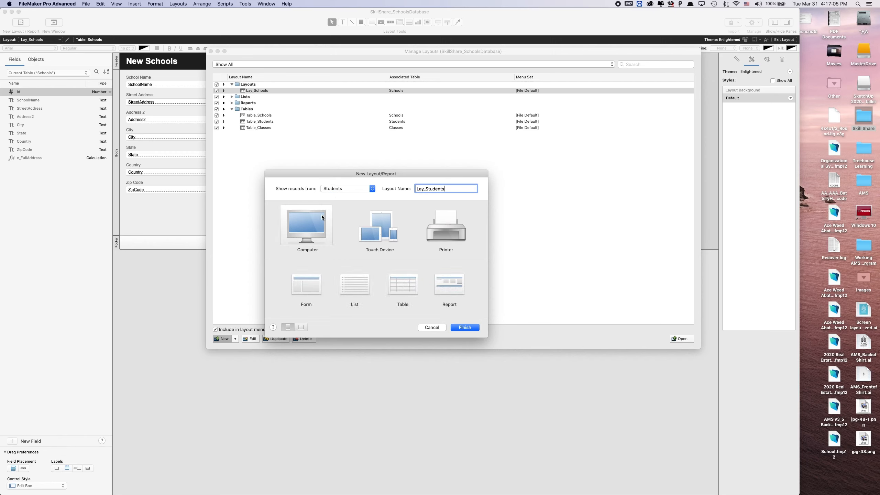
left_click(306, 289)
left_click(465, 327)
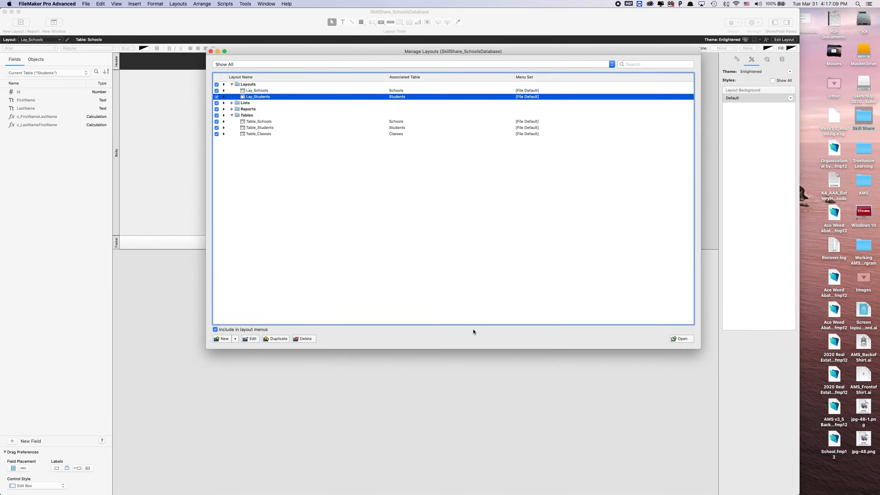
left_click(211, 52)
Step: Switch to Table_Schools in Browse mode and widen the c_FullAddress column to show full addresses
left_click(40, 40)
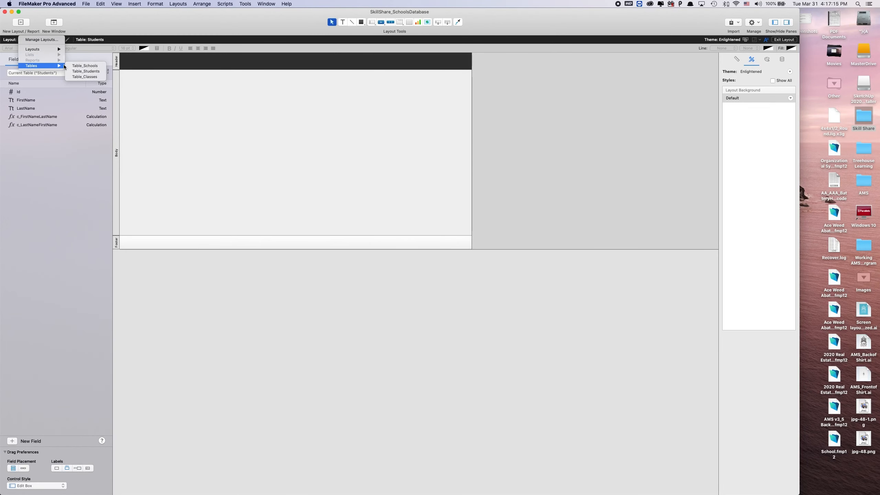
left_click(74, 65)
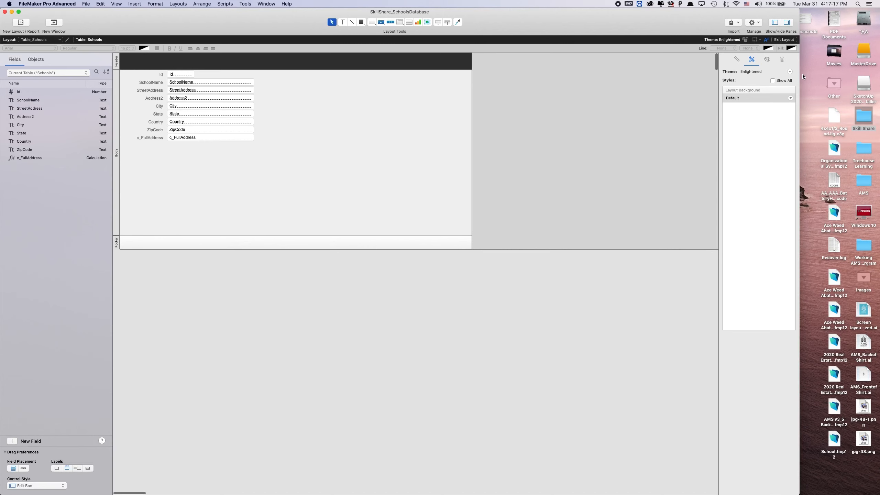
left_click(792, 41)
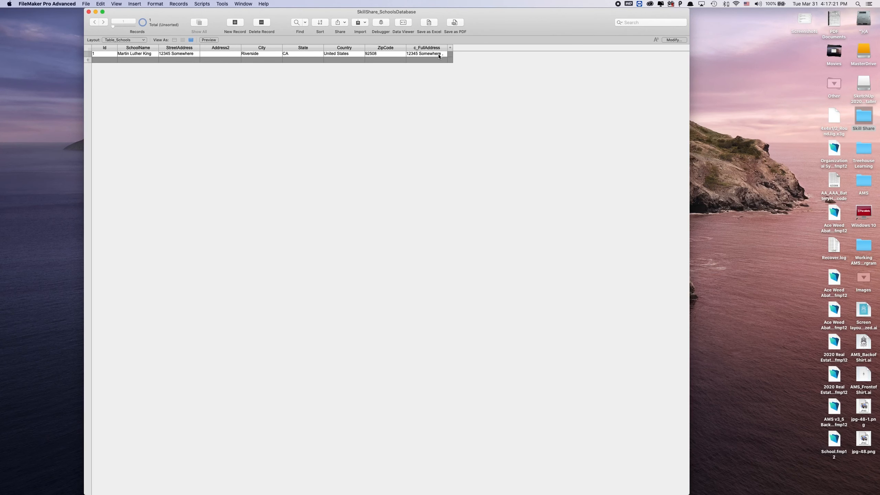
left_click_drag(448, 48, 524, 66)
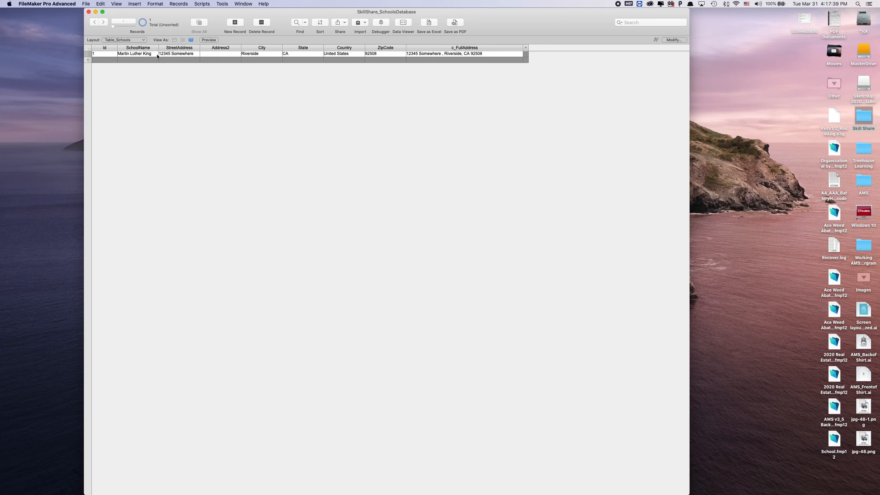
Step: Pick Lay_Students from the Layouts list and switch it into Layout mode for editing
left_click(126, 40)
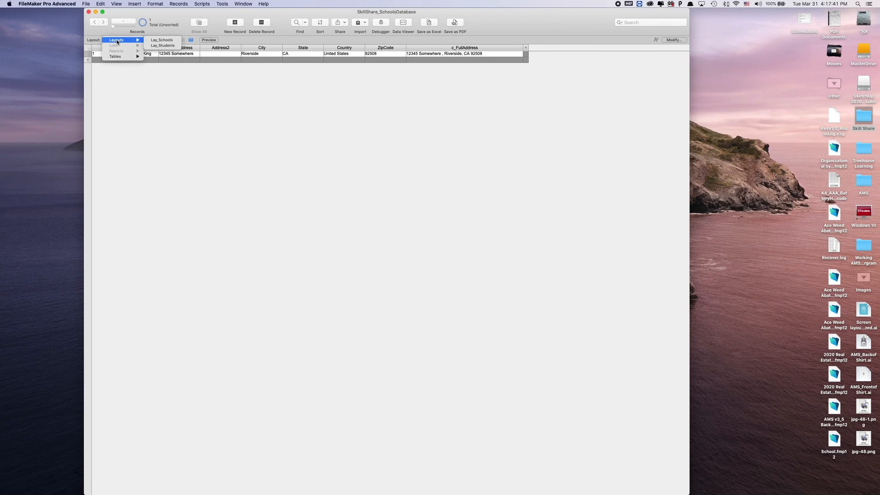
left_click(160, 40)
left_click(123, 40)
left_click(155, 45)
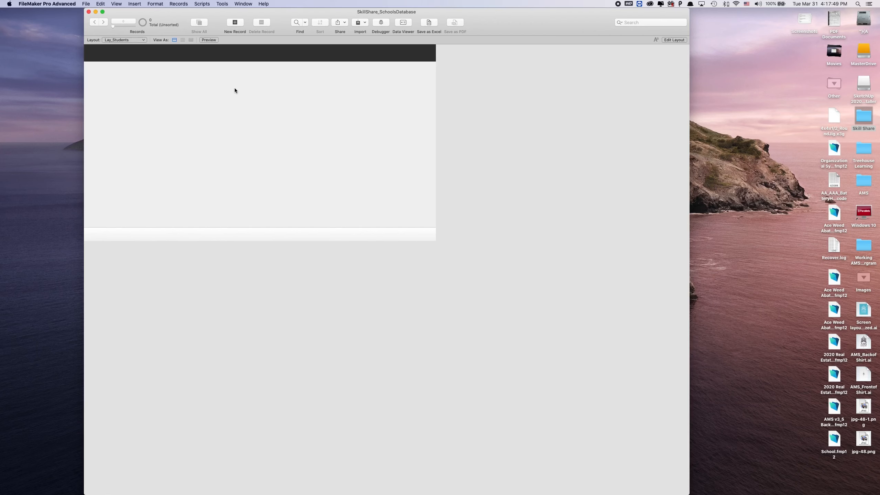
left_click(667, 41)
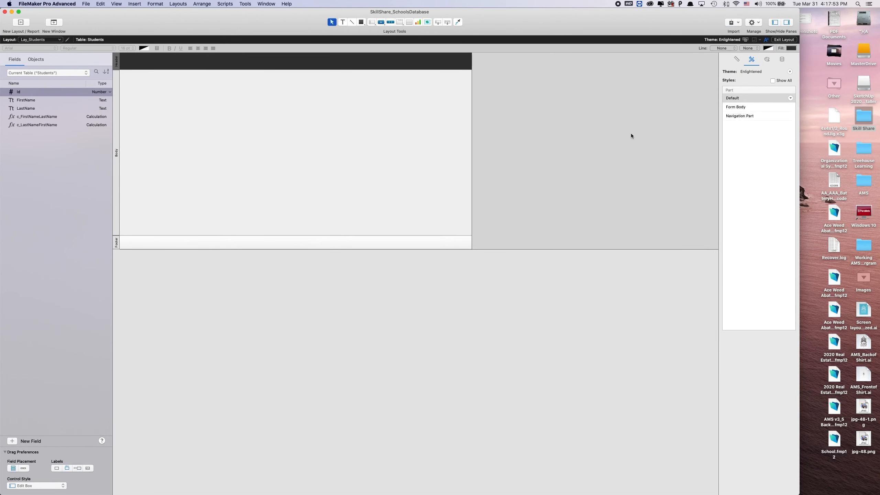
Step: Give the header the Navigation Part style and add a 'New Students' text box to it
left_click(740, 116)
left_click(390, 121)
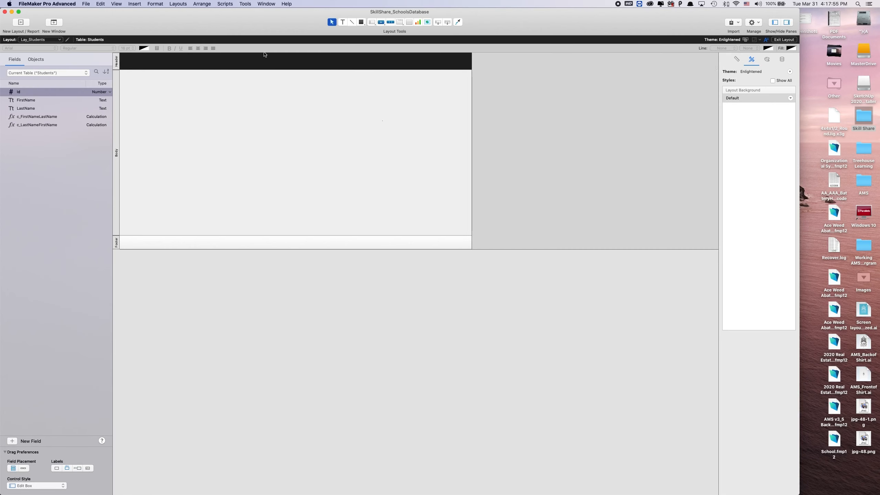
left_click(342, 23)
left_click_drag(123, 55, 261, 68)
type("New")
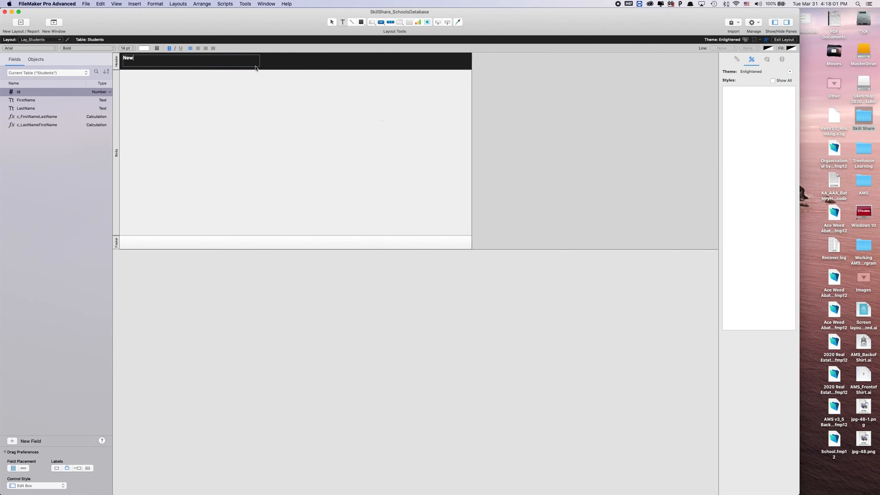
type(" Students")
key("Escape")
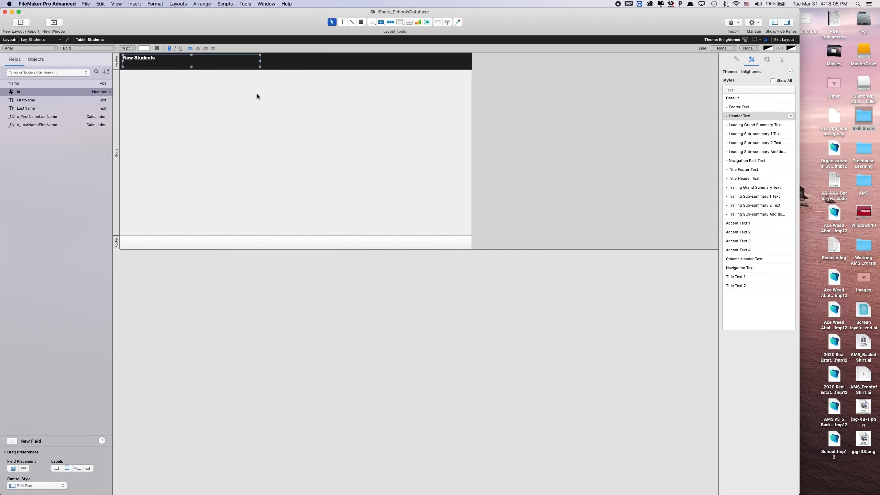
mouse_move(191, 67)
left_mouse_down()
mouse_move(191, 59)
mouse_move(191, 67)
left_mouse_up()
Step: Apply Title Text 1 to the heading, colour it white, and nudge it into position
left_click(742, 278)
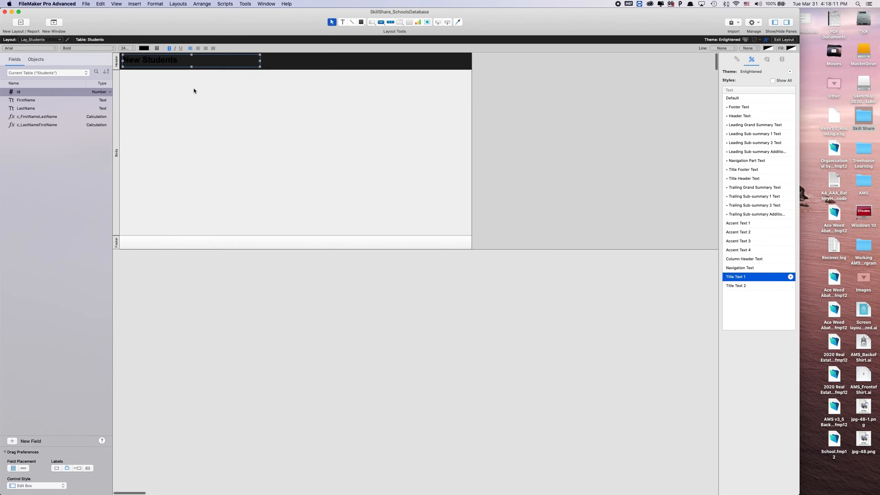
left_click(145, 49)
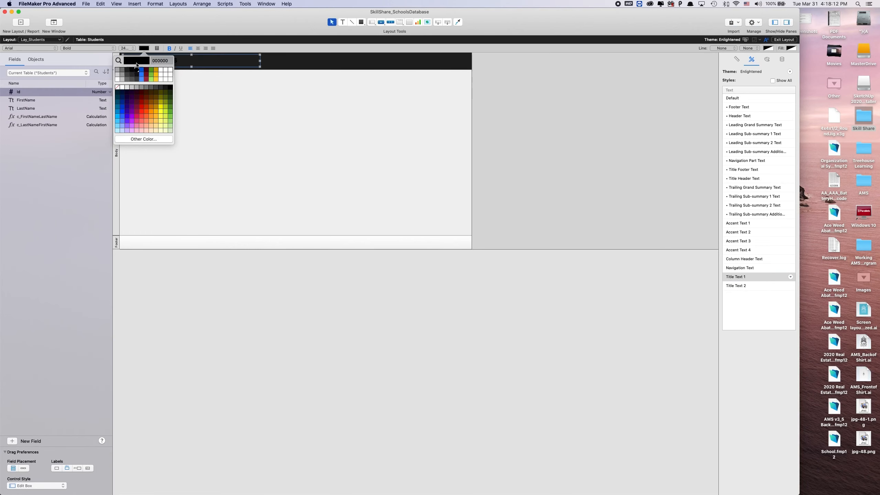
left_click(120, 80)
left_click(173, 100)
left_click_drag(155, 66, 192, 64)
left_click(260, 114)
left_click_drag(138, 63, 140, 64)
left_click(170, 121)
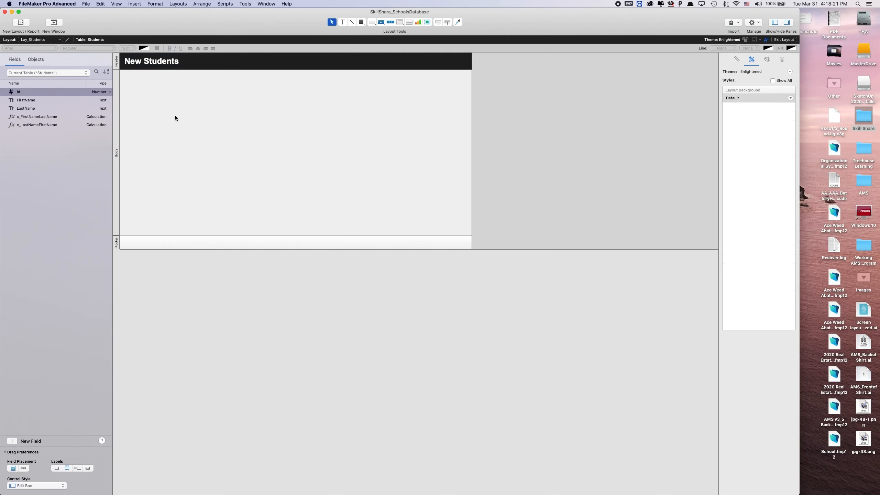
Step: Save the heading's white formatting back into the Title Text 1 style
left_click(169, 66)
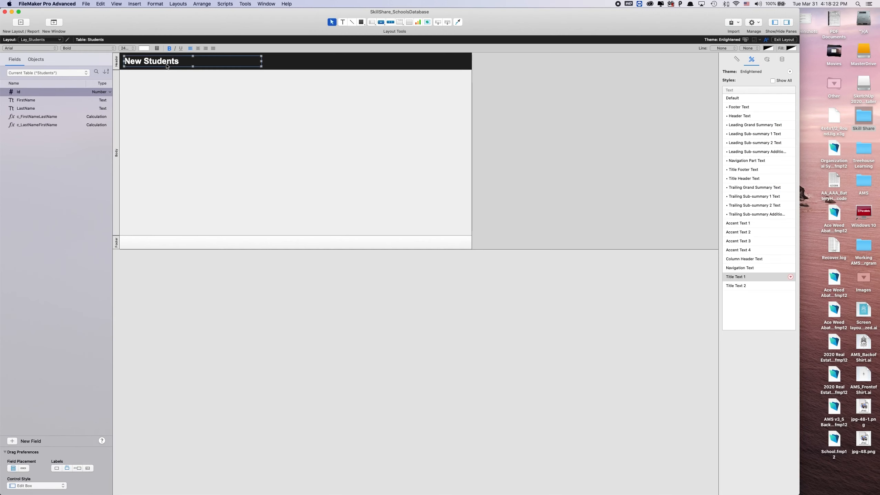
left_click(791, 276)
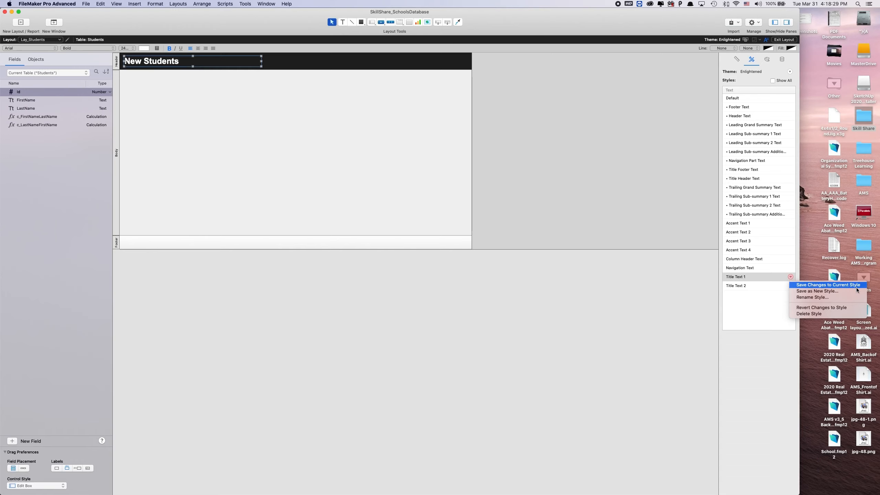
left_click(832, 286)
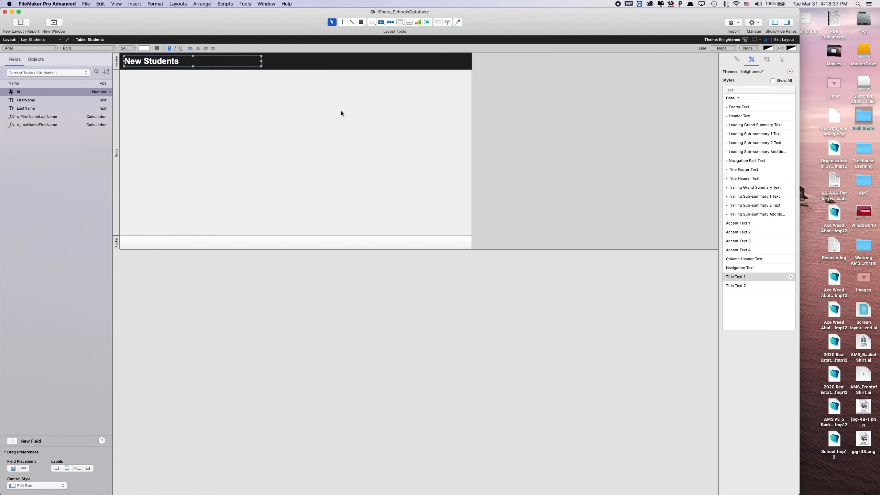
left_click(134, 83)
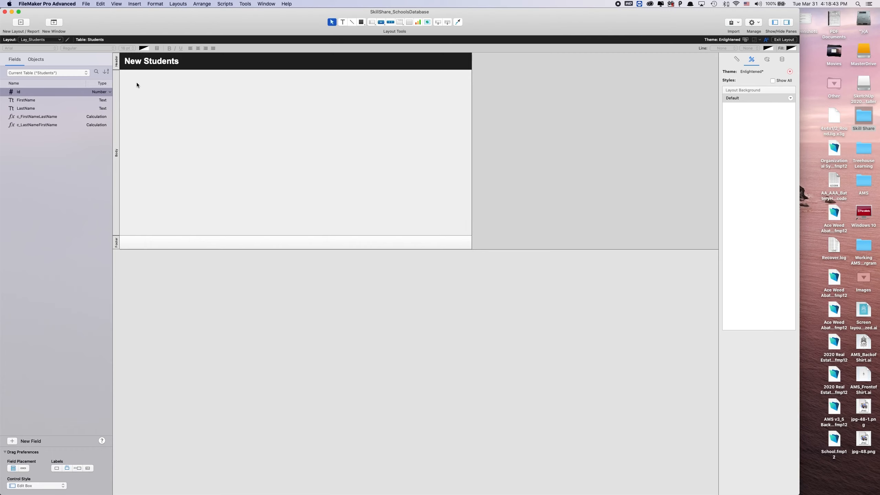
Step: Draw a tall portal showing Students records with the c_FirstNameLastName field
left_click(407, 22)
left_click_drag(120, 70, 216, 233)
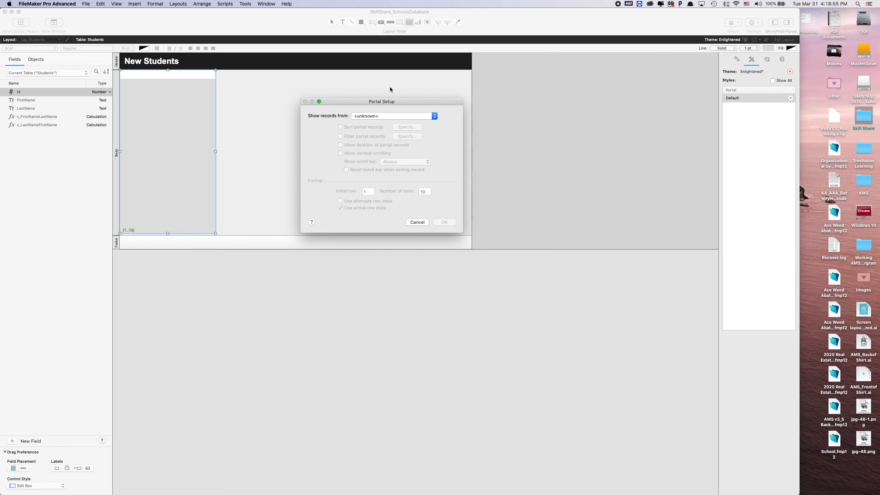
left_click(368, 116)
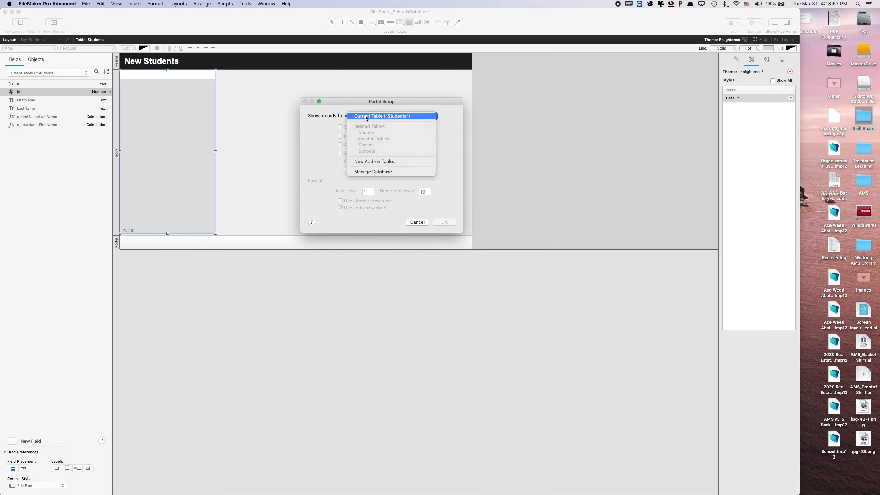
left_click(404, 117)
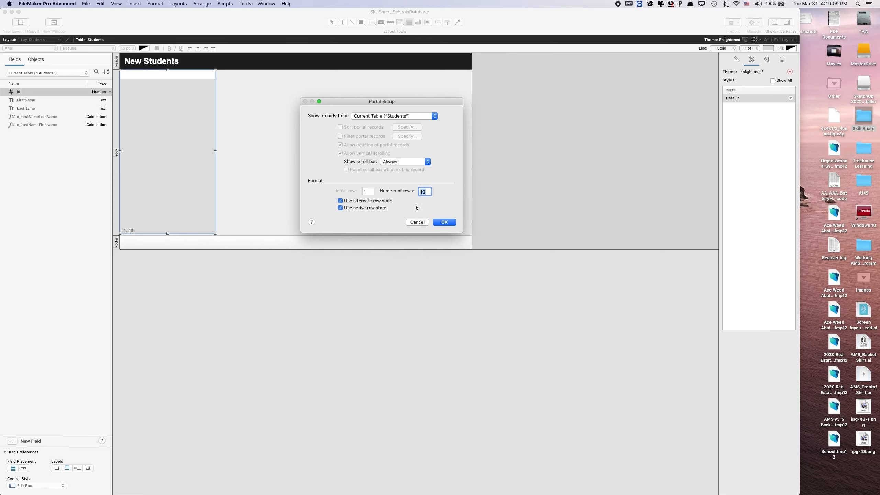
left_click(438, 223)
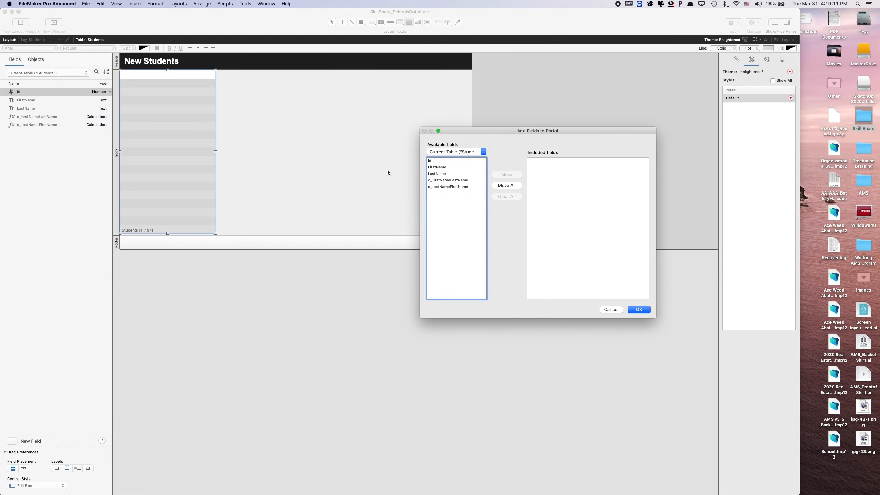
left_click(447, 181)
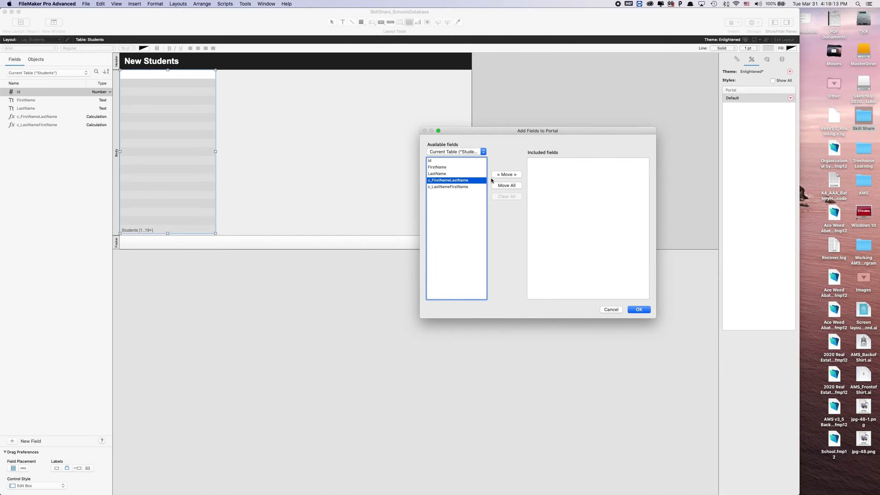
left_click(506, 175)
left_click(639, 310)
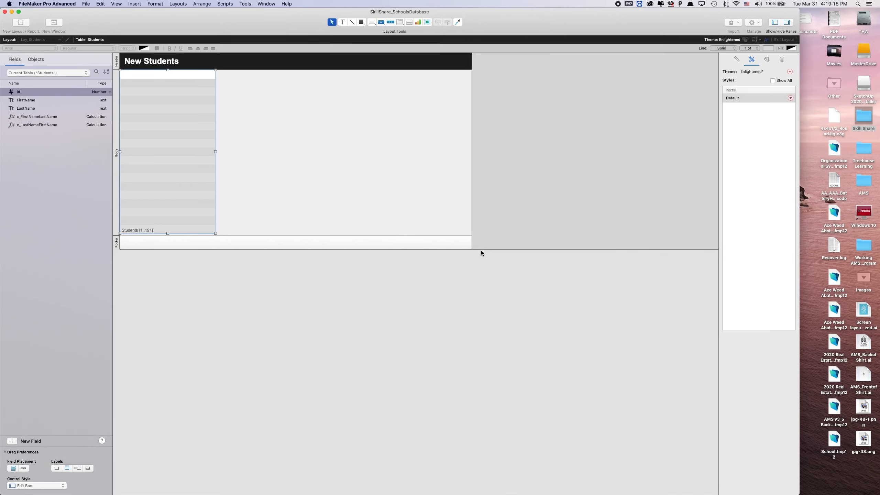
left_click(174, 74)
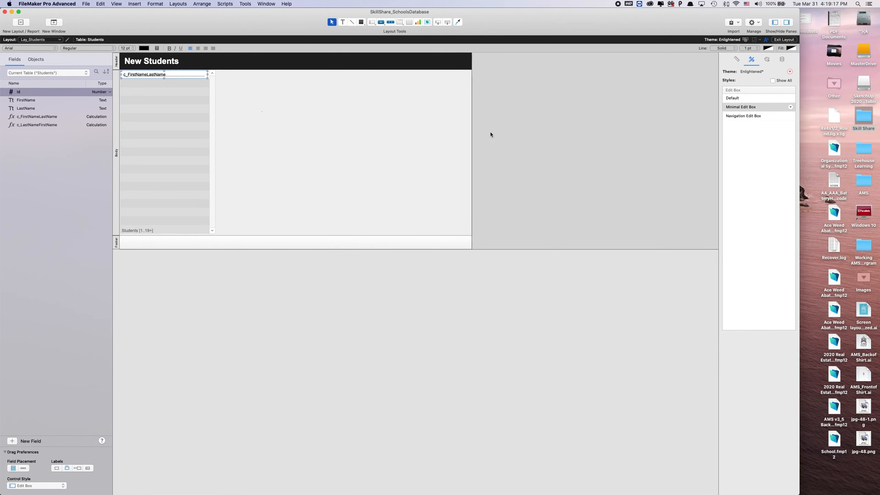
left_click(433, 100)
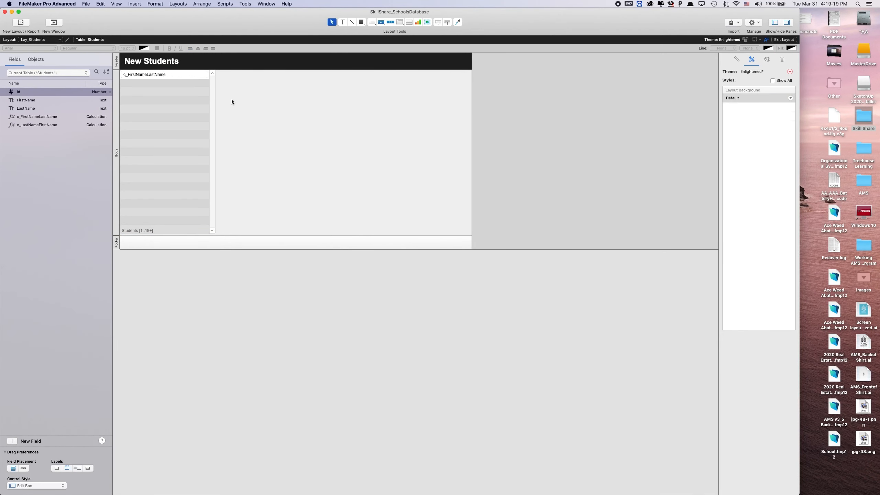
Step: Place FirstName and LastName beside the portal and draw a button at the header's right end
left_click(18, 101)
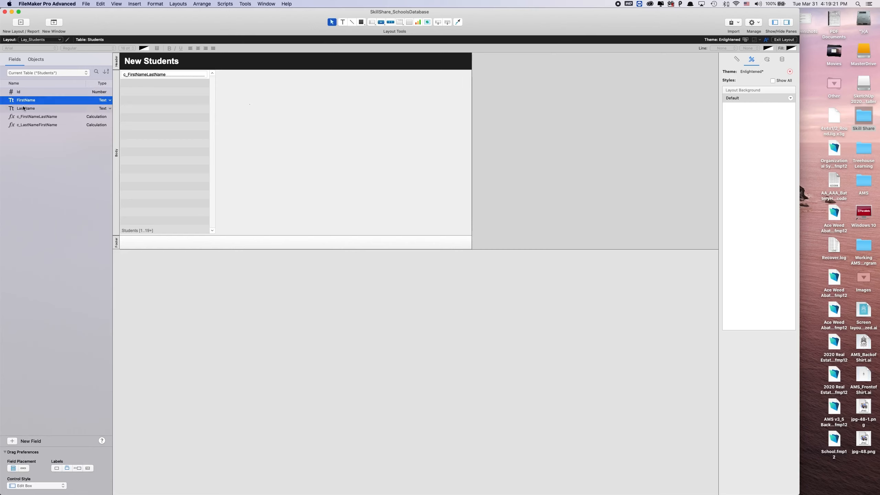
left_click(24, 107, "shift")
left_click_drag(38, 102, 311, 89)
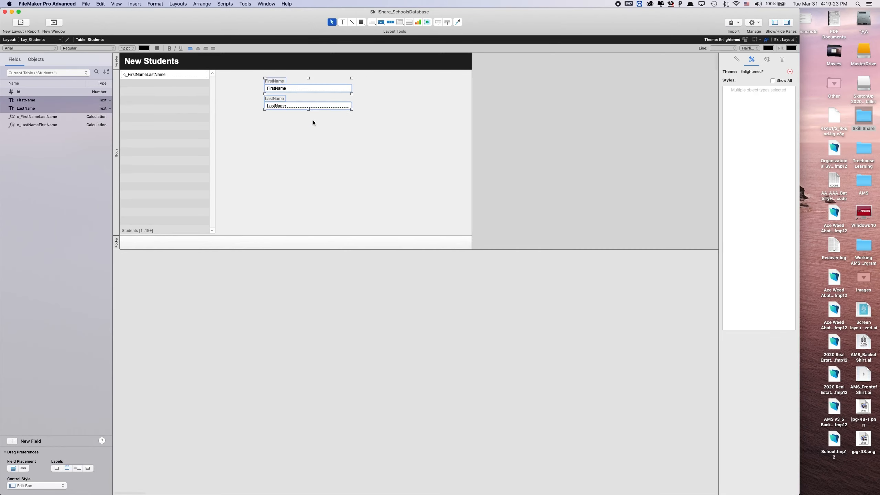
left_click_drag(337, 137, 239, 78)
left_click(277, 138)
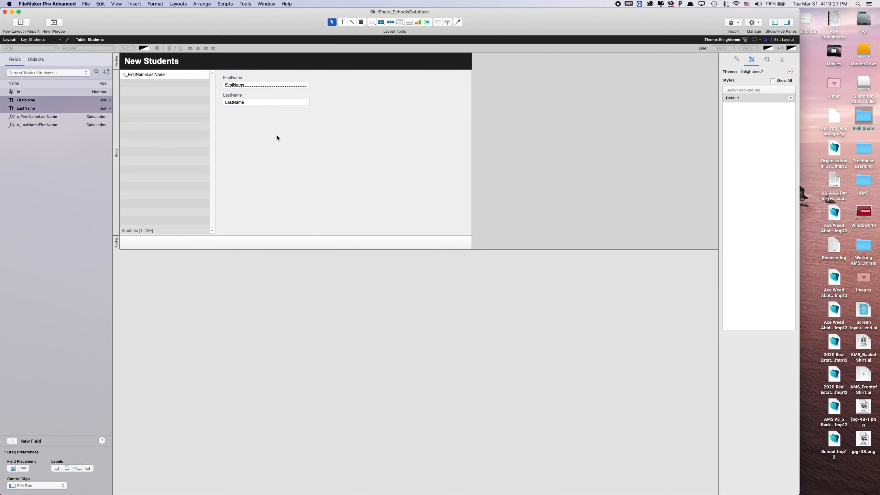
left_click(381, 21)
left_click_drag(467, 55, 422, 65)
Step: Set up the button with a + icon on the left and the label 'New Student'
left_click(551, 73)
left_click(544, 72)
left_click(538, 113)
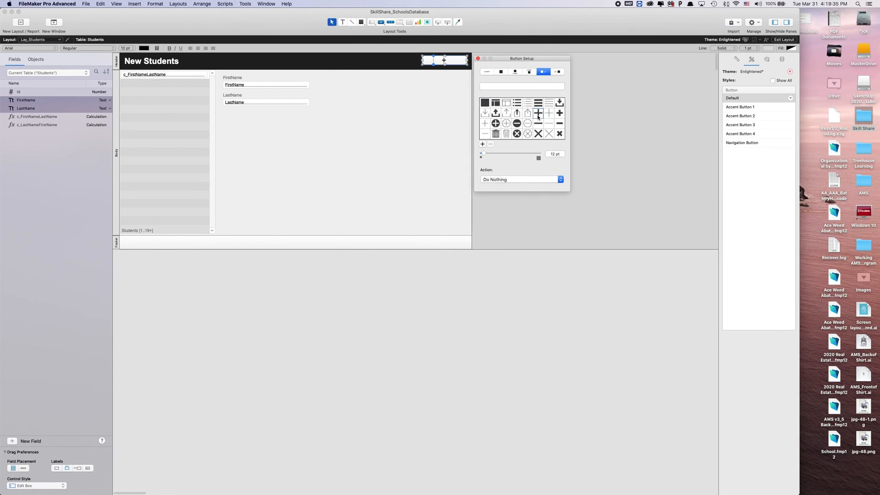
left_click(500, 87)
type("New ")
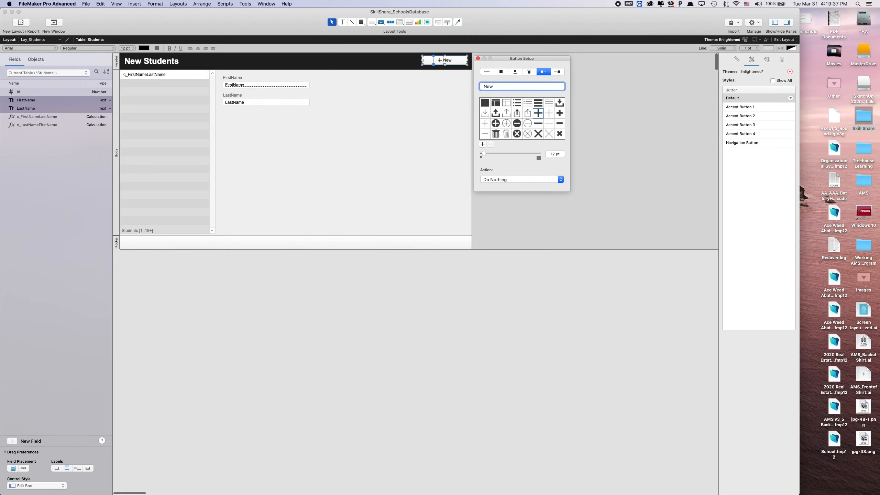
type("Student")
left_click(453, 164)
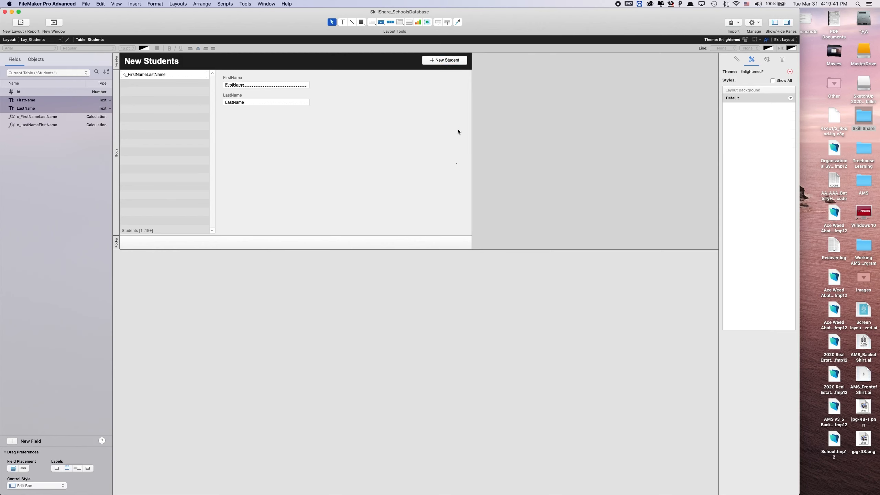
Step: Make the New Student button taller and blue with an Accent Button style, then open Script Workspace
left_click(448, 62)
left_click_drag(445, 65, 450, 67)
left_click(449, 79)
left_click(449, 99)
left_click(438, 65)
left_click(725, 107)
left_click(641, 129)
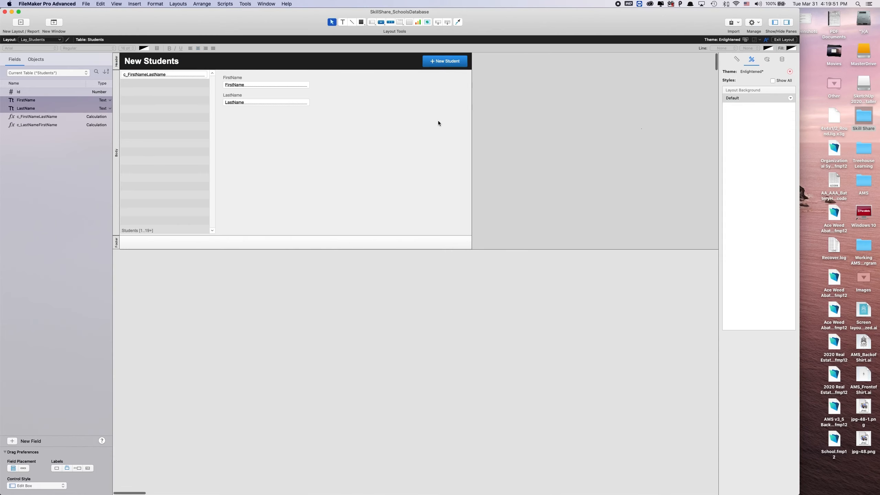
key("super+shift+s")
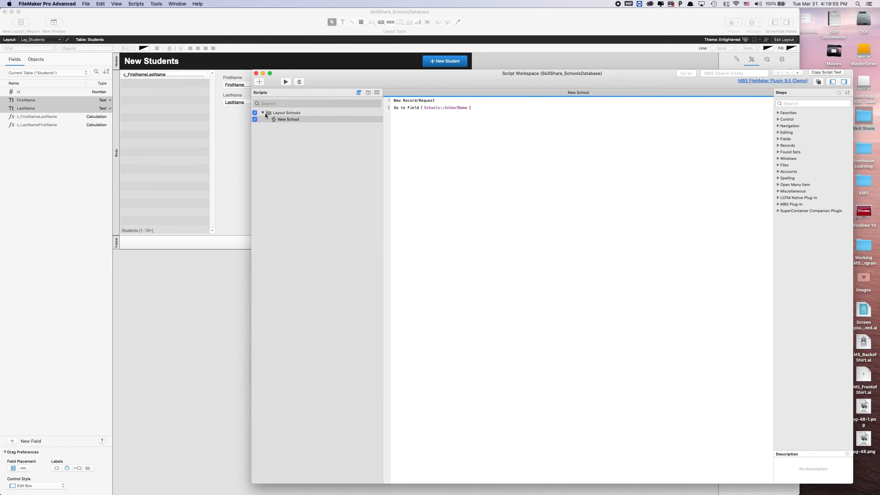
Step: Create a 'Layout Students' script folder containing a new script named 'New Student'
left_click(263, 113)
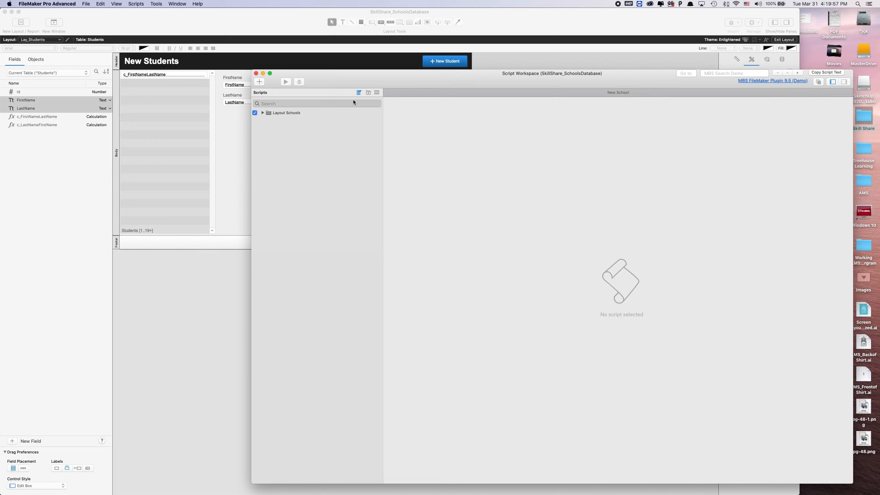
left_click(368, 92)
type("Layo")
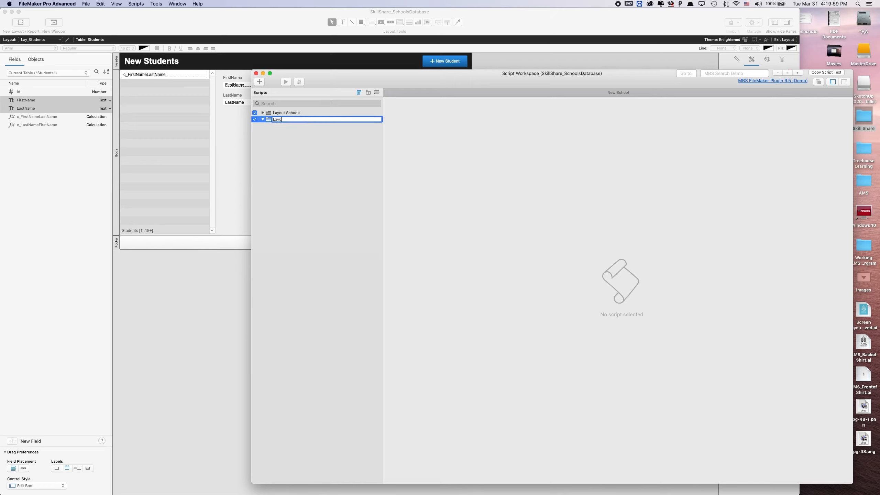
type("ut Students")
key("Return")
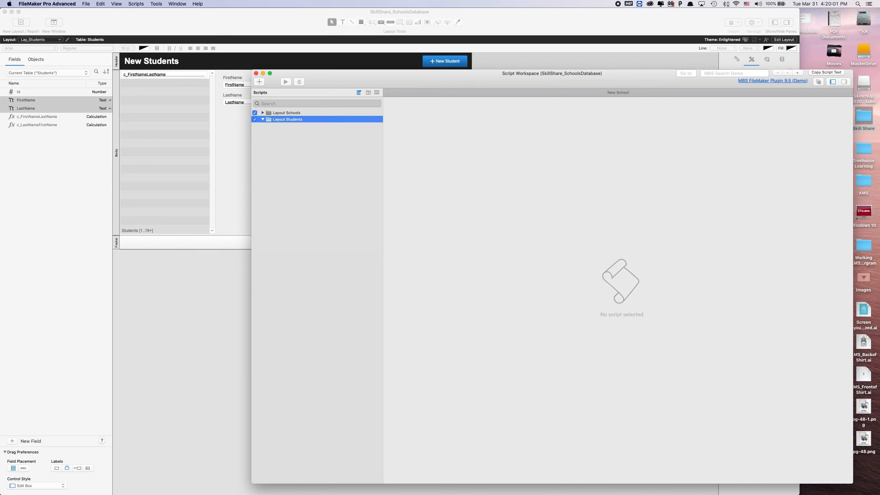
left_click(258, 82)
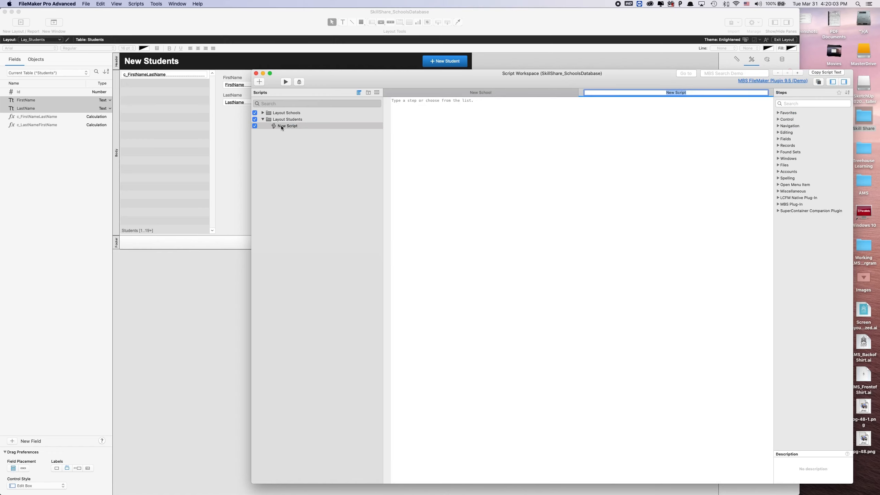
left_click_drag(319, 80, 353, 108)
type("New")
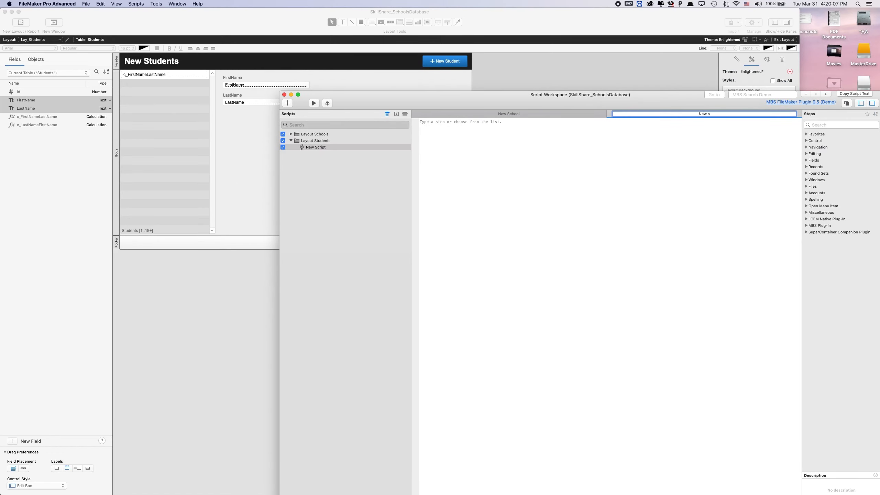
type(" Student")
key("Return")
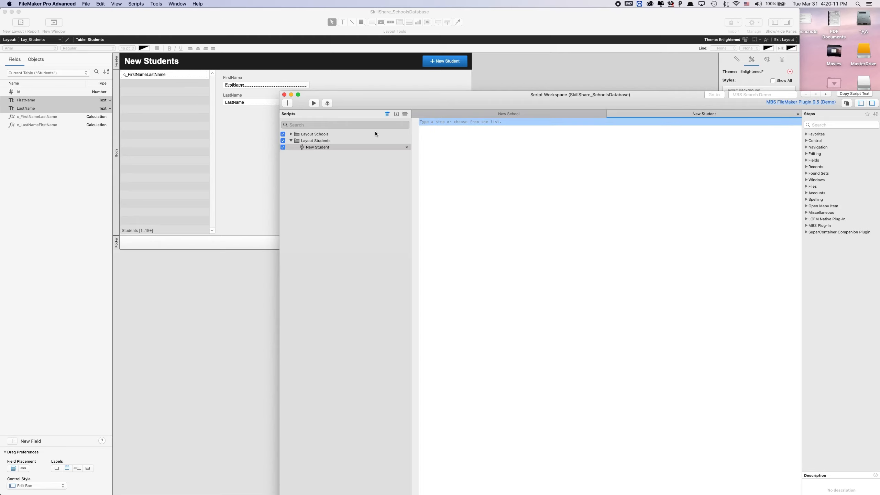
Step: Add New Record/Request as the New Student script's first step
left_click(448, 142)
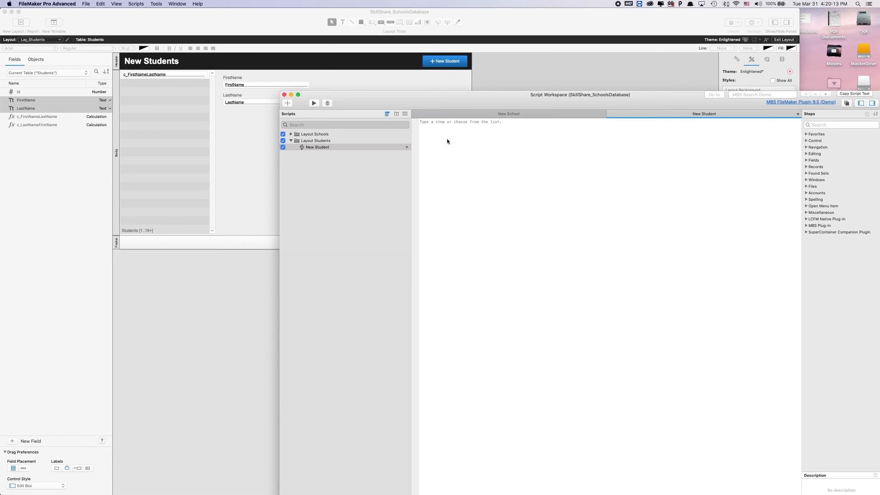
type("a")
key("BackSpace")
type("New")
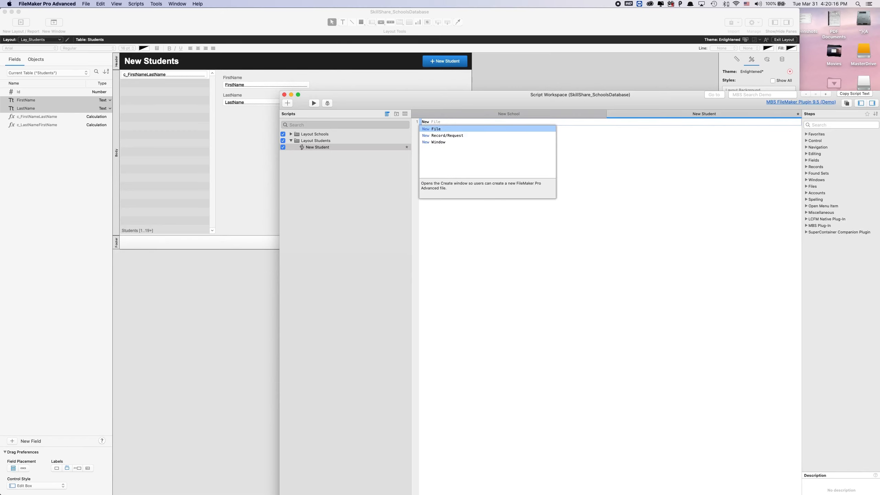
key("Down")
key("Return")
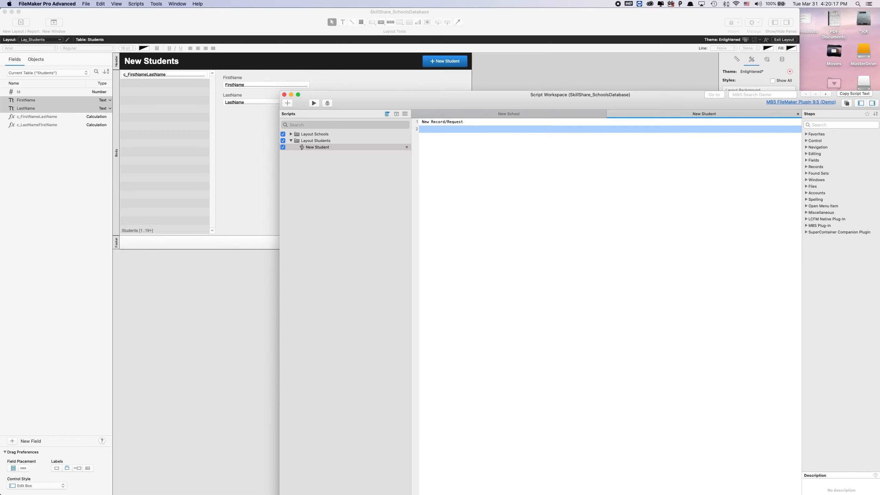
Step: Add Go to Field [Students::FirstName] as the second step and close the Script Workspace
type("go to")
key("Return")
key("space")
left_click(445, 151)
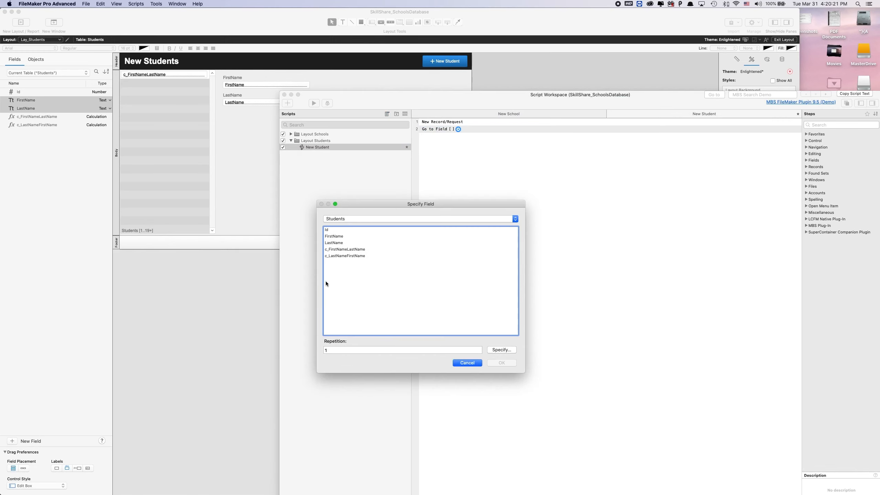
double_click(328, 238)
left_click(458, 255)
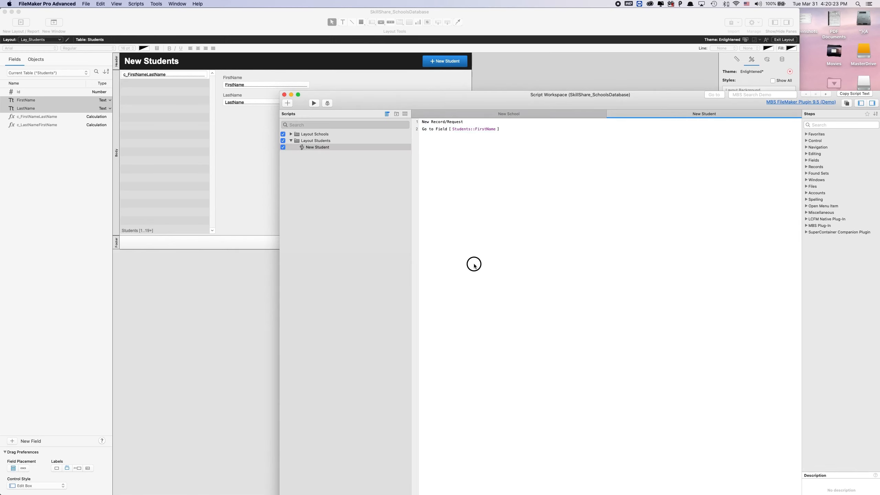
left_click_drag(478, 108, 322, 65)
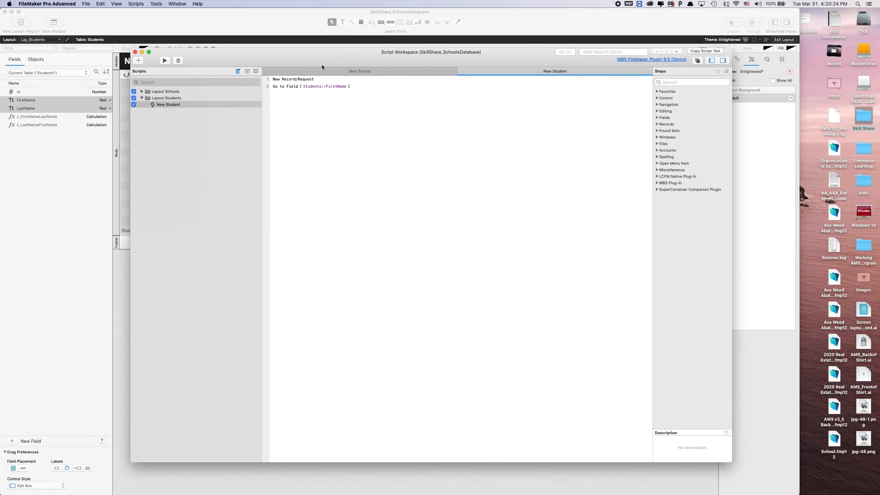
left_click(135, 52)
Step: Make the New Student button perform the New Student script, with a hand cursor on hover
left_click(458, 66)
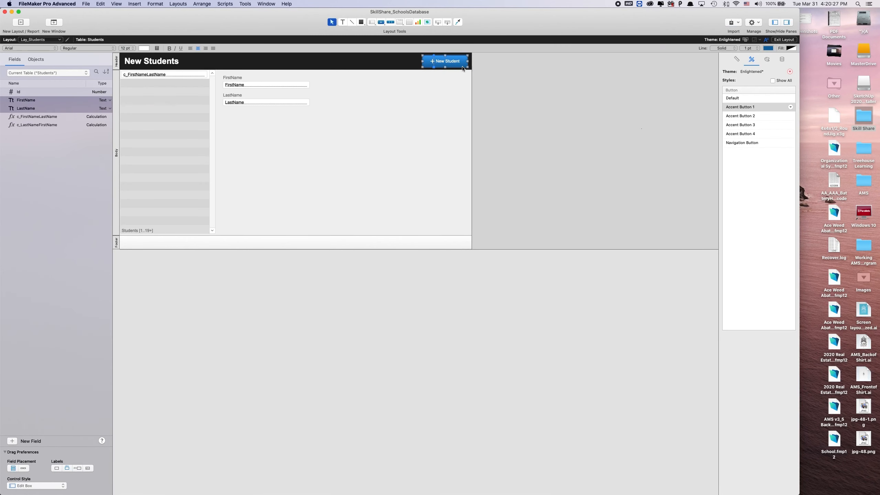
double_click(463, 68)
left_click(551, 179)
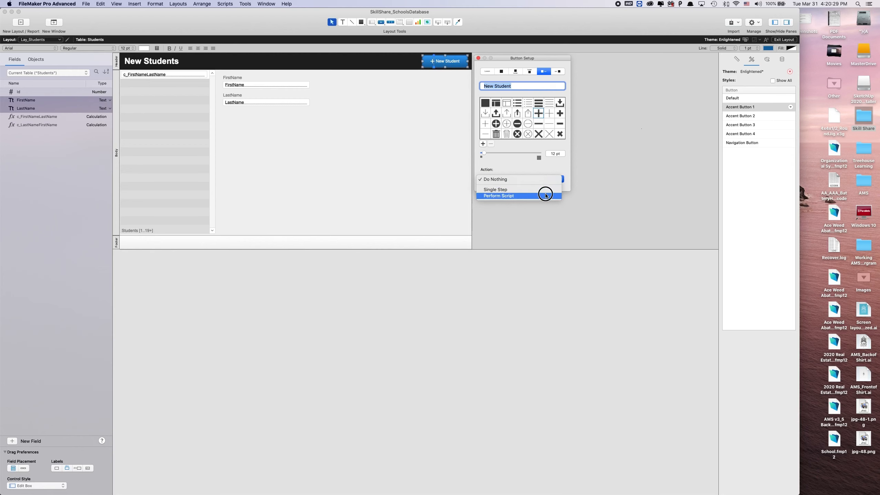
left_click(545, 195)
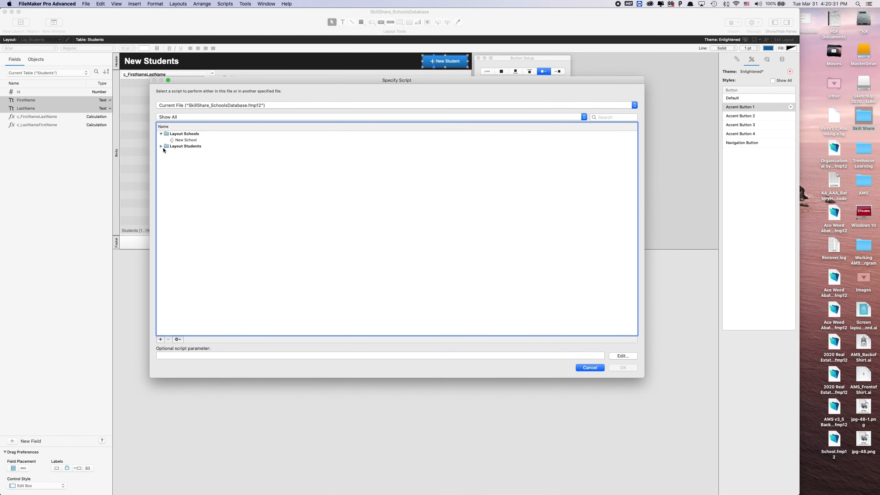
left_click(184, 153)
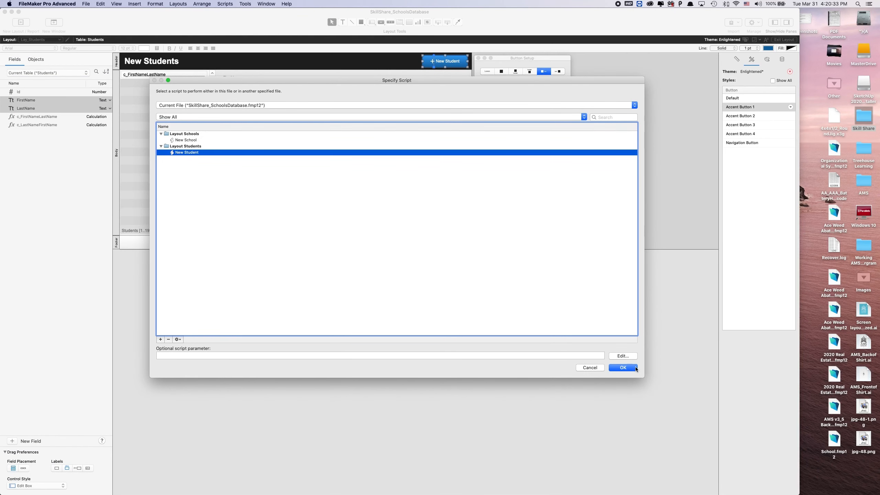
left_click(622, 367)
left_click(484, 247)
left_click(478, 58)
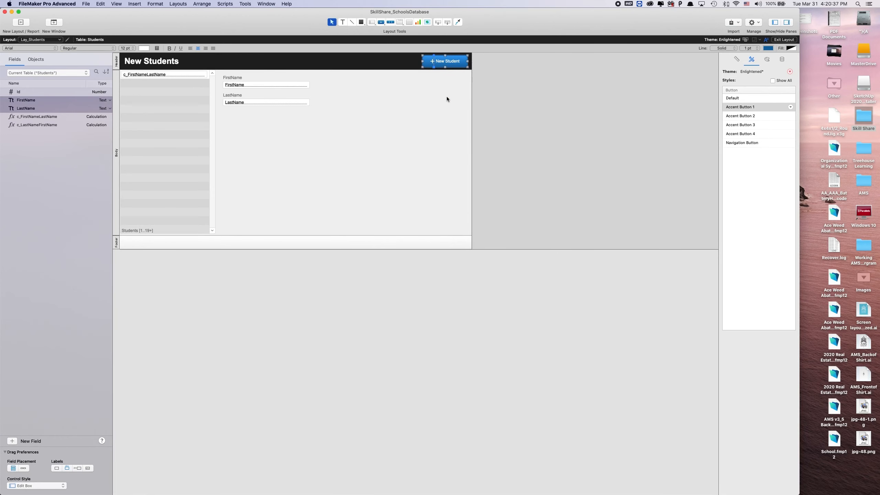
Step: Switch to Browse mode and create a record with the New Student button
left_click(447, 92)
left_click(777, 40)
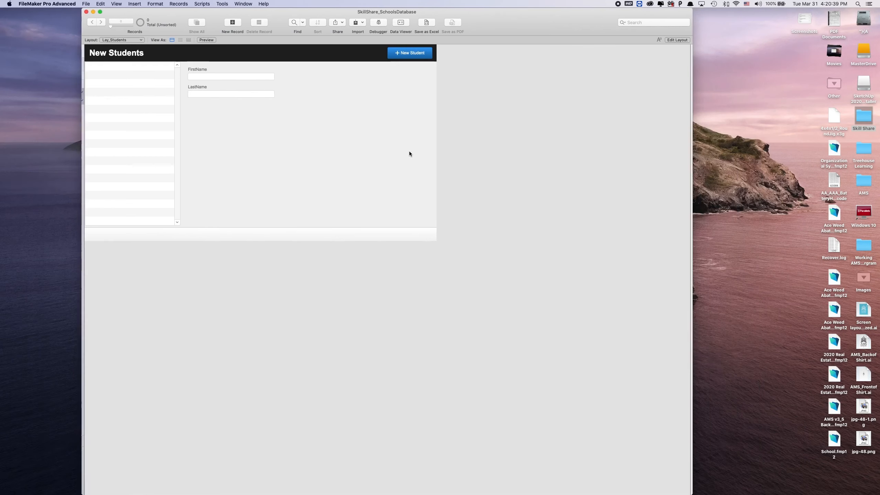
left_click(414, 54)
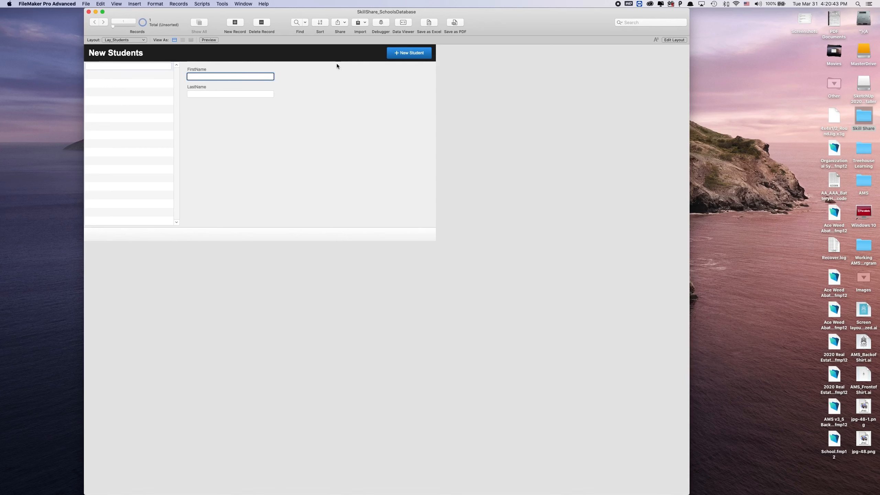
Step: Complete the first student's first and last name, trimming a trailing space from the first name
type("Cameron")
key("Tab")
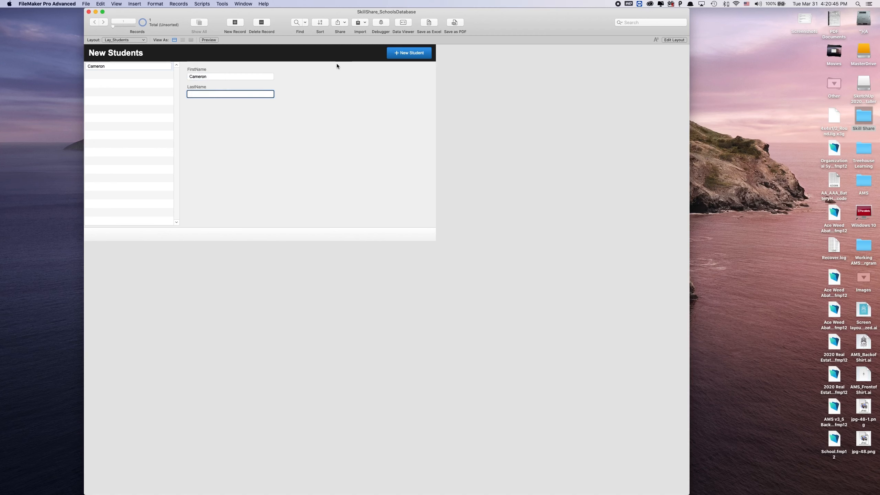
type("Maciel")
left_click(337, 63)
left_click(271, 77)
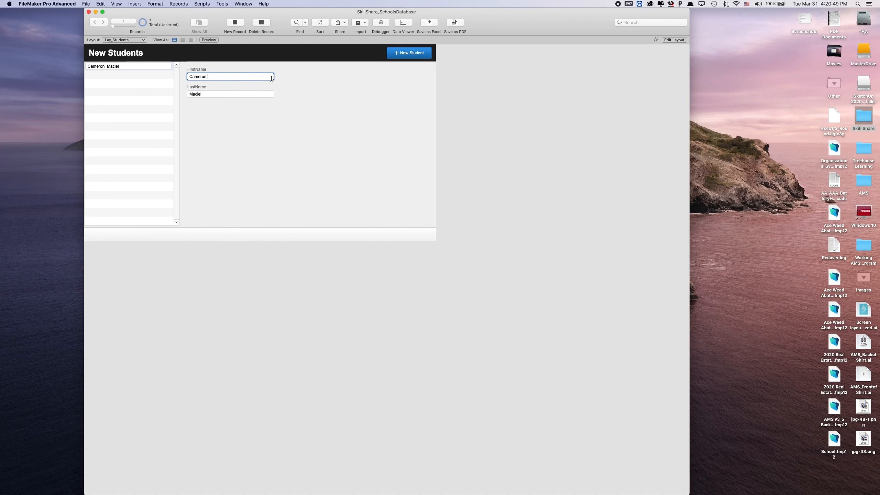
key("BackSpace")
left_click(330, 133)
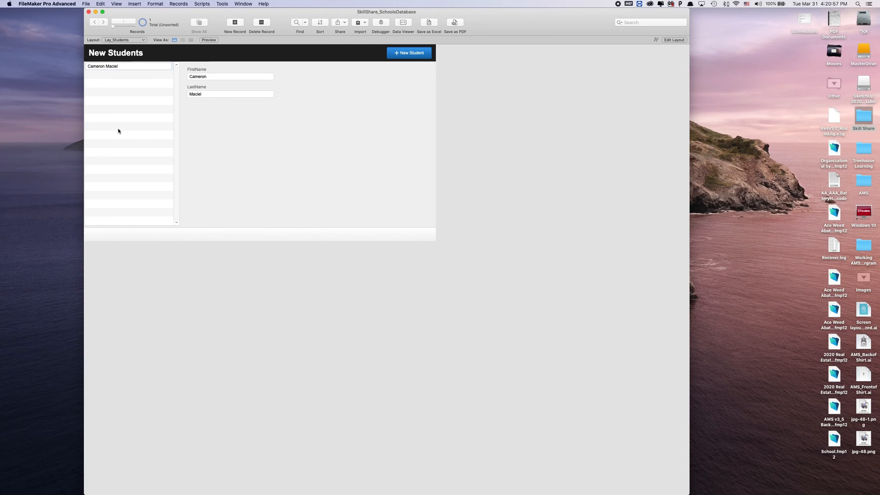
left_click(248, 156)
Step: Add the second and third students as new records with their first and last names
left_click(409, 51)
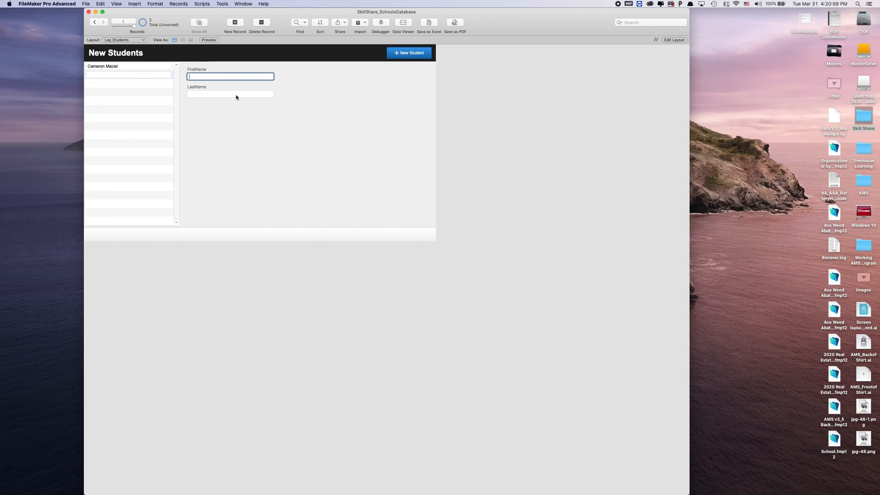
type("Wendy")
key("Tab")
type("Mira")
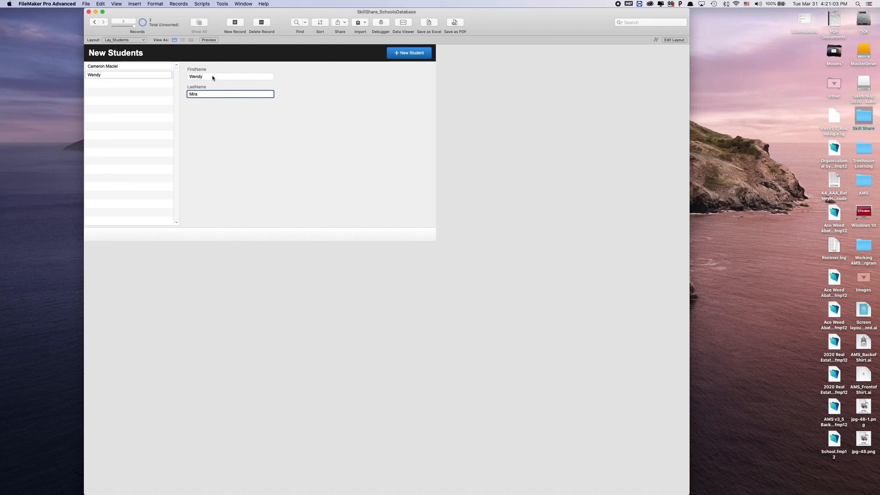
left_click(409, 53)
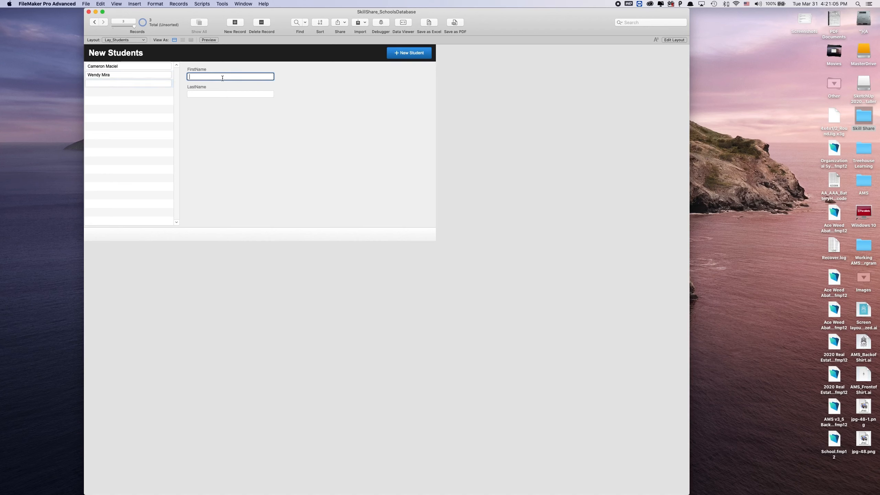
type("John")
left_click(224, 92)
type("Joh")
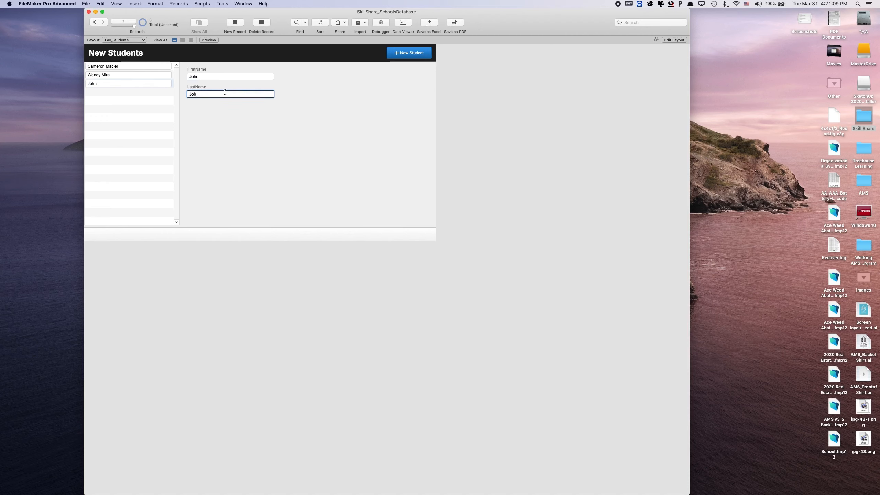
left_click(271, 129)
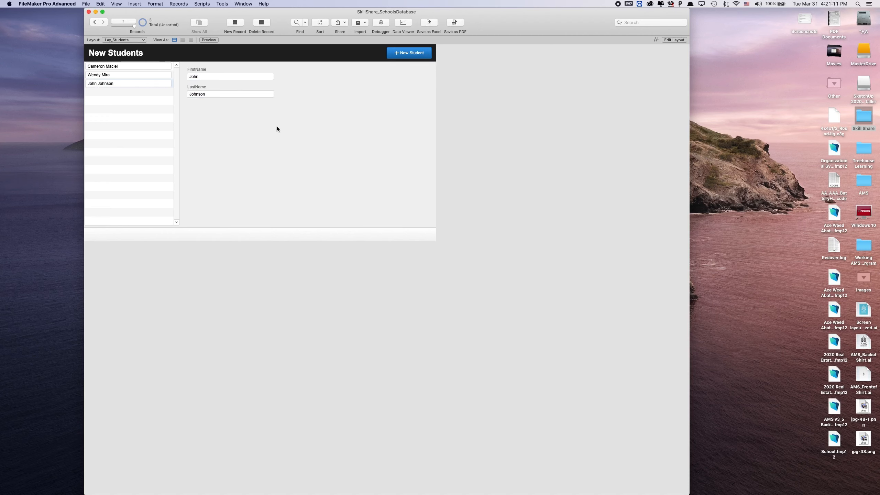
Step: Add the fourth and fifth students with their names, then create a sixth, blank record
left_click(409, 53)
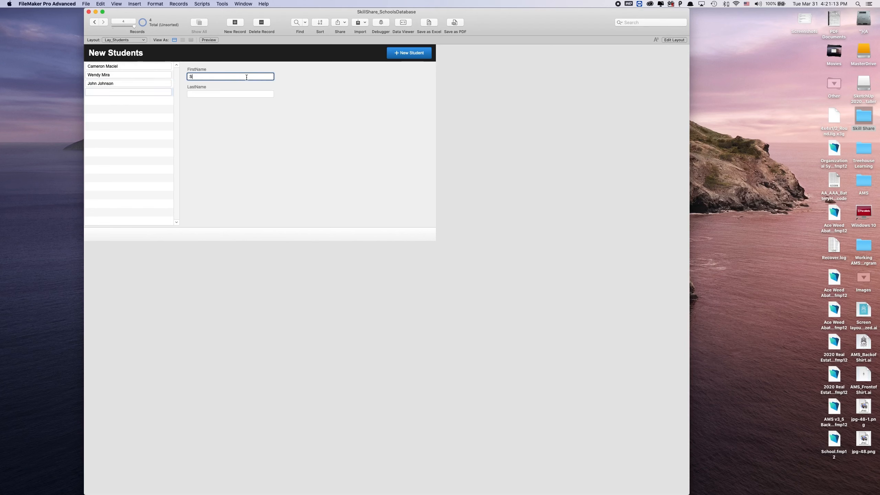
type("Serena Maciel")
key("BackSpace")
key("BackSpace")
key("BackSpace")
key("BackSpace")
key("BackSpace")
key("BackSpace")
key("BackSpace")
key("BackSpace")
type("a")
key("Tab")
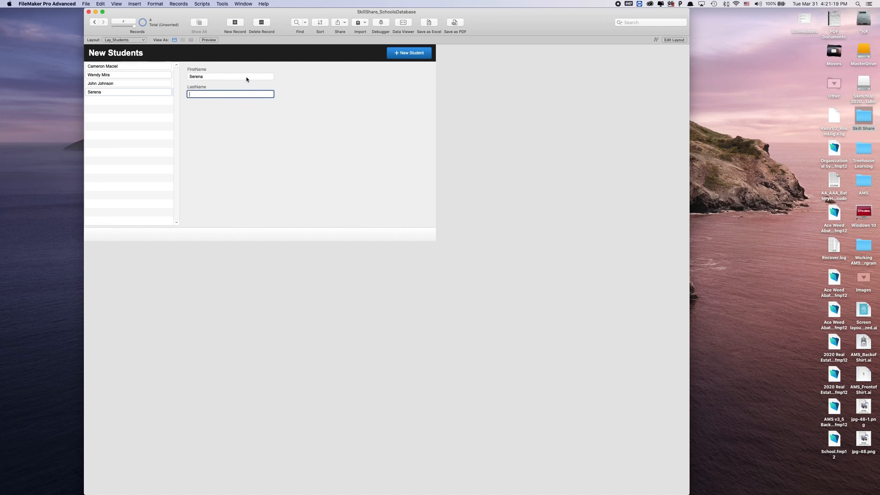
type("m")
key("BackSpace")
type("Maciel")
left_click(410, 52)
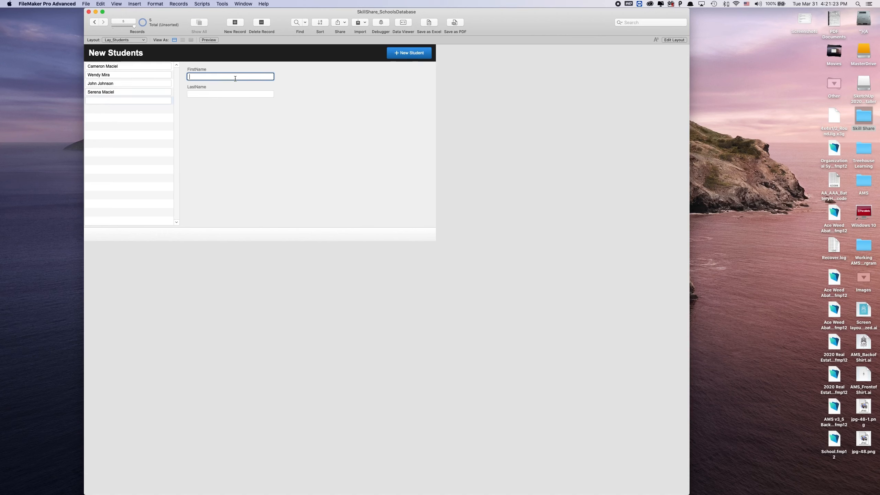
type("Chuck")
key("Tab")
type("Macie")
type("l")
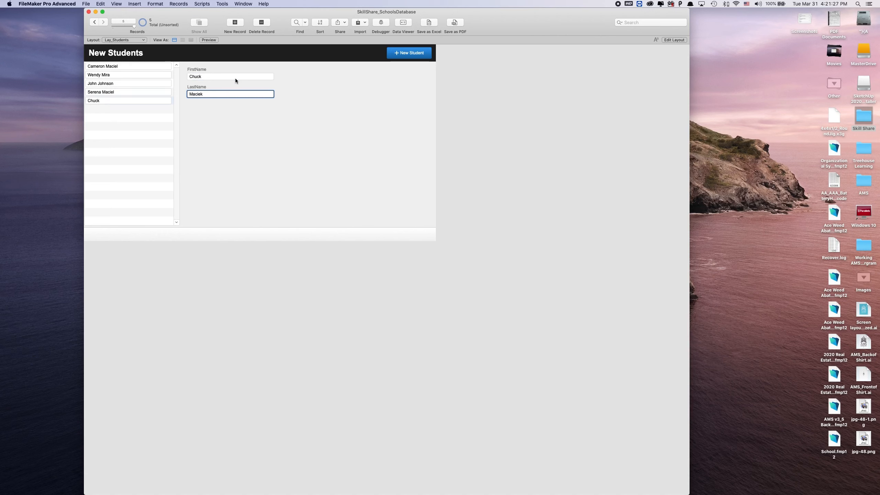
left_click(411, 53)
left_click(152, 68)
Step: Click through the five student rows in the portal to review each record's details
left_click(152, 74)
left_click(154, 83)
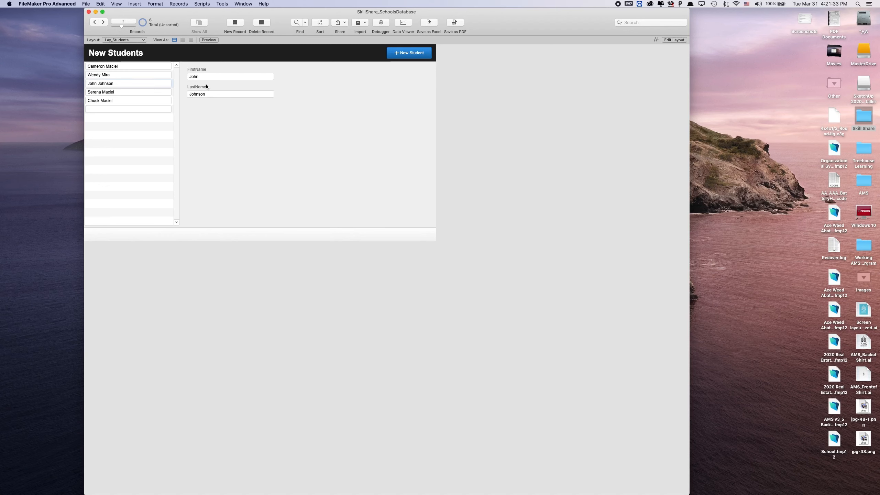
left_click(155, 93)
left_click(147, 87)
left_click(145, 76)
left_click(146, 66)
left_click(146, 76)
left_click(149, 84)
left_click(152, 92)
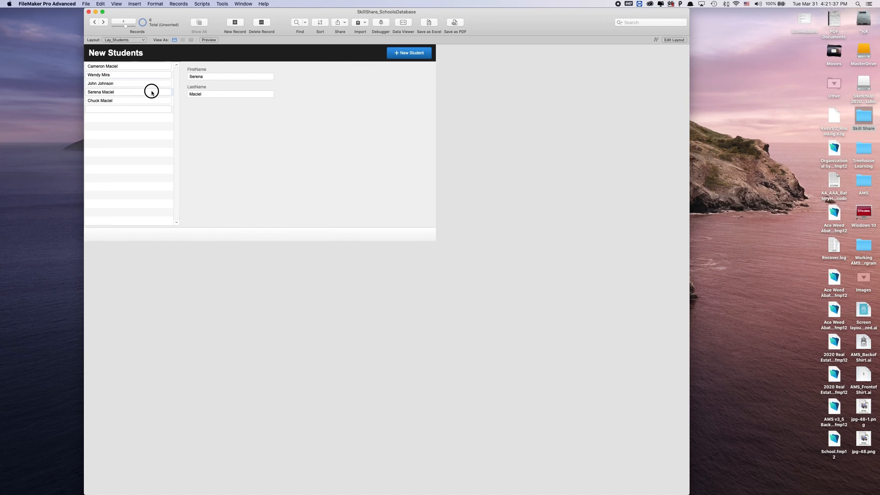
left_click(160, 100)
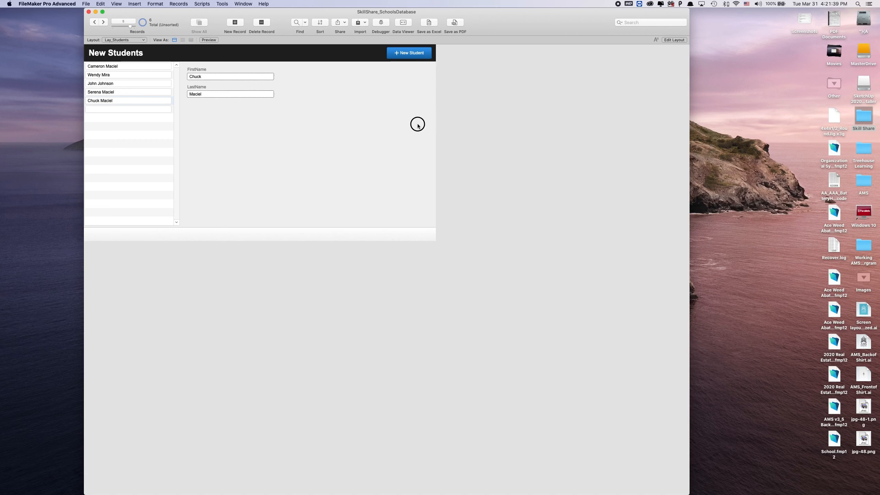
Step: Return the Lay_Students layout to Layout mode with Edit Layout
left_click(140, 40)
mouse_move(120, 40)
left_click(283, 125)
left_click(672, 41)
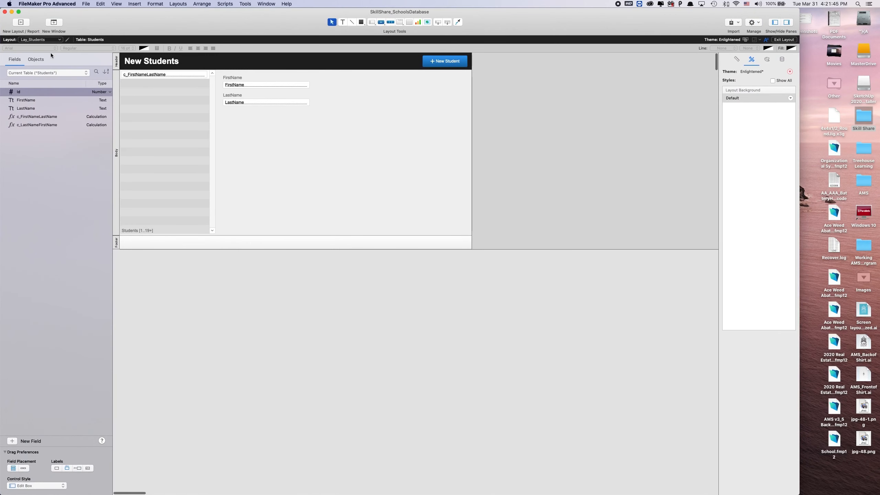
Step: Create the Lay_Classes layout as a Computer table view of the Classes table
left_click(42, 41)
left_click(41, 41)
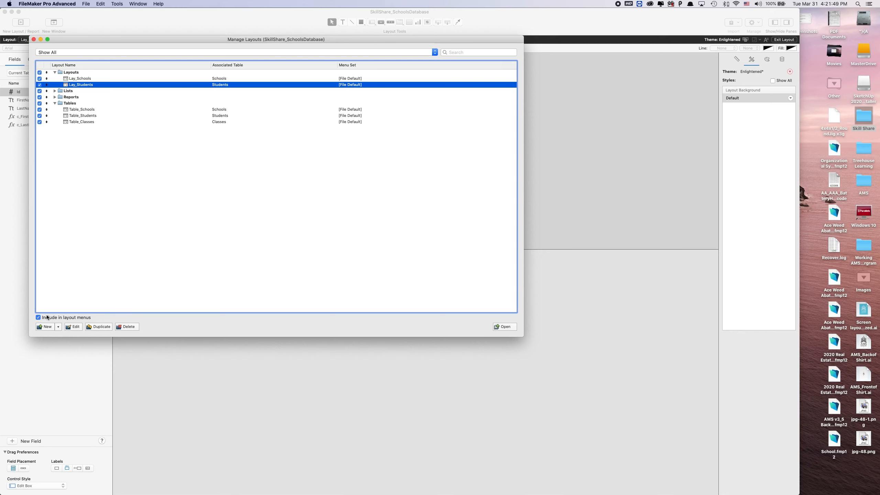
left_click(48, 328)
type("Lay_")
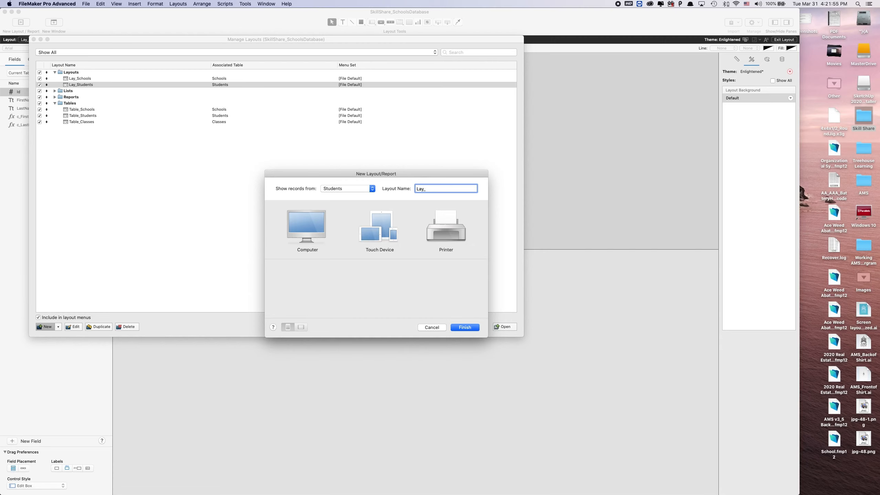
left_click(306, 227)
left_click(332, 189)
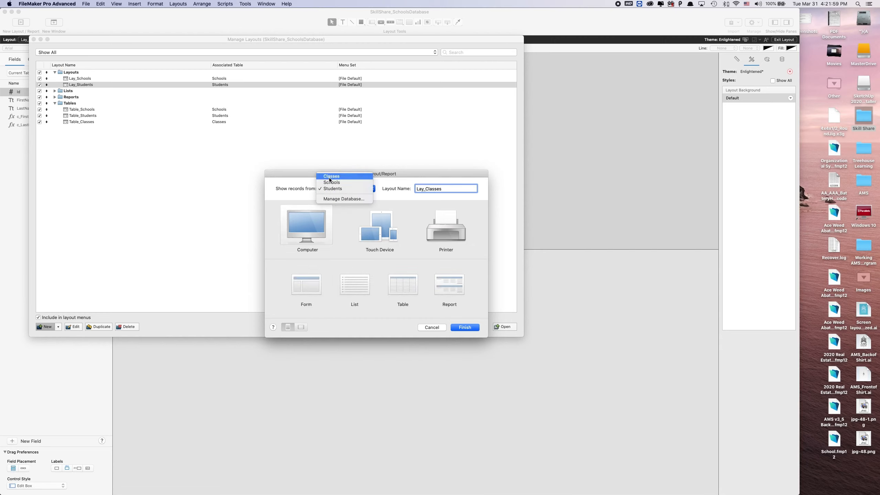
left_click(331, 177)
left_click(404, 278)
key("Return")
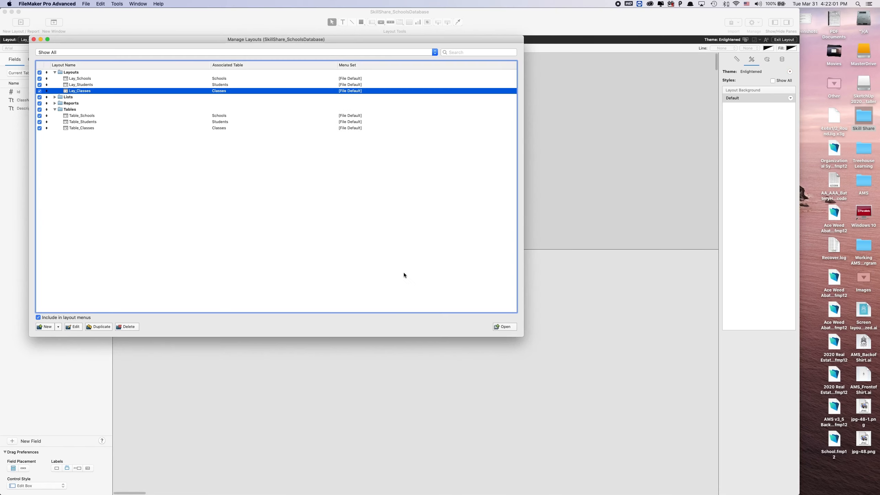
left_click(401, 270)
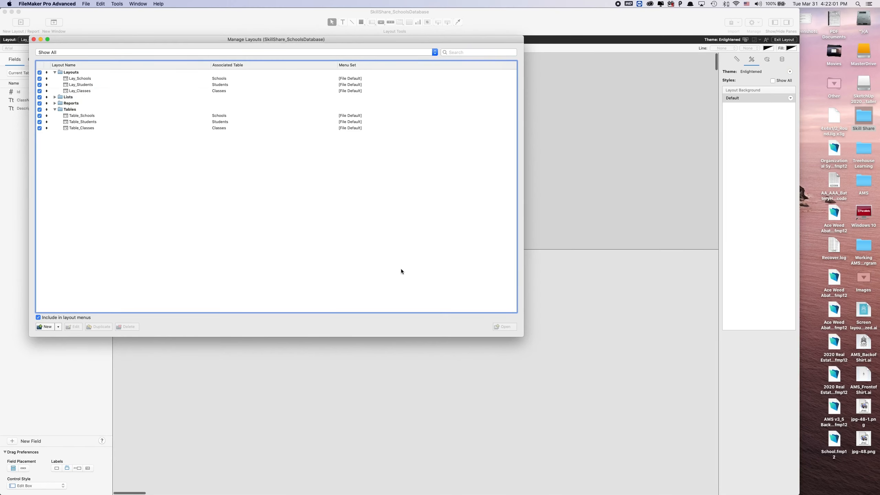
left_click(33, 40)
left_click(28, 108)
Step: Place the ClassName and Description fields on the body and move them up and left
left_click(28, 99, "shift")
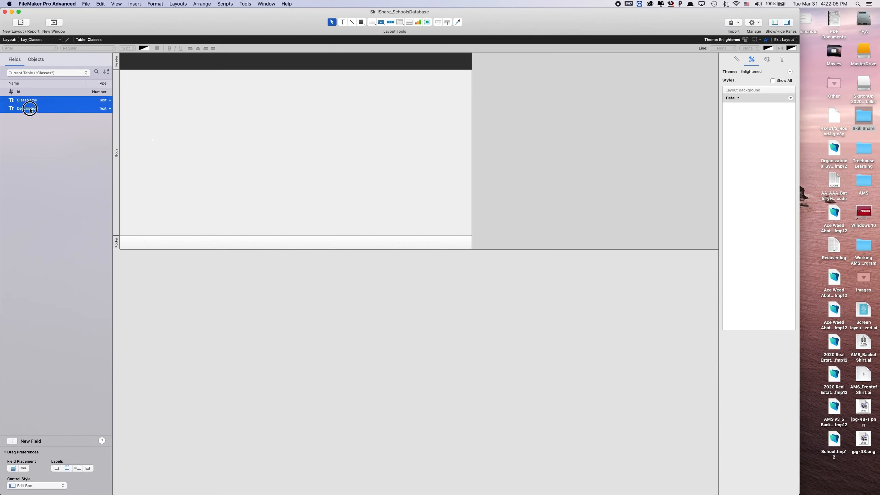
left_click_drag(30, 108, 267, 90)
left_click(284, 148)
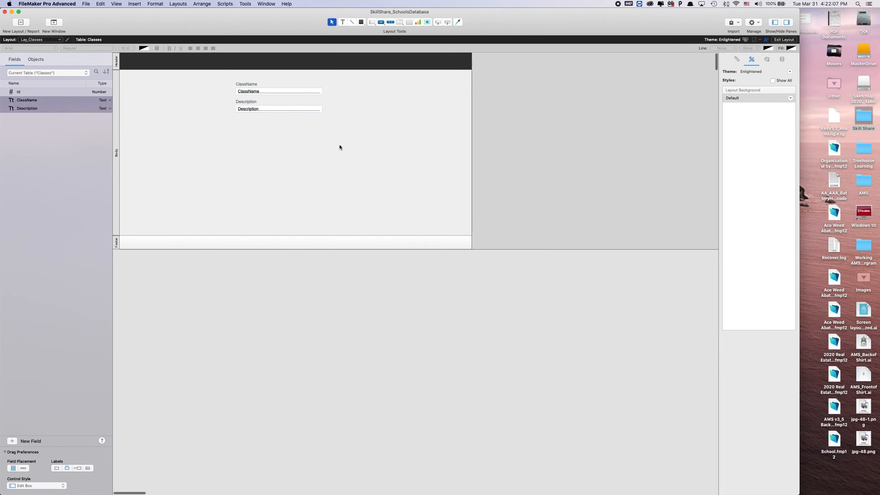
left_click_drag(340, 143, 245, 84)
left_click_drag(246, 84, 216, 77)
left_click(283, 131)
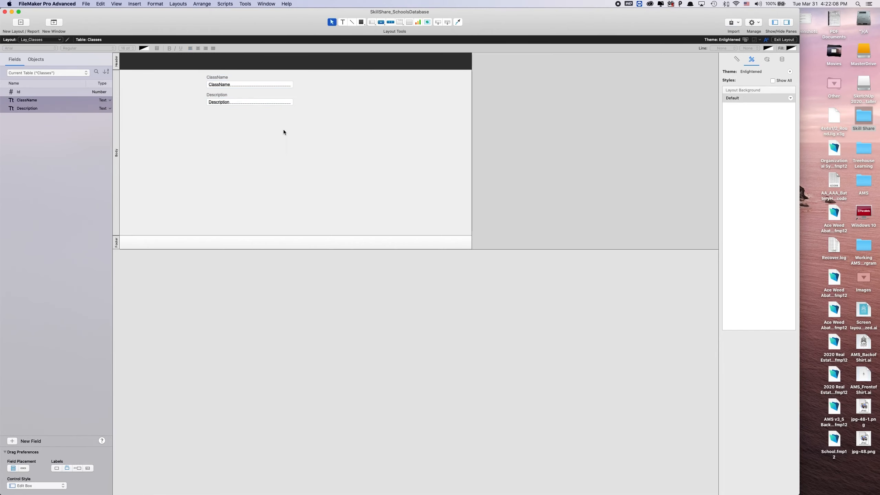
Step: Draw a left-side portal on the current Classes table, alternate row shading on, showing ClassName
left_click(408, 23)
left_click_drag(120, 70, 199, 236)
left_click(360, 118)
left_click(364, 119)
left_click(350, 201)
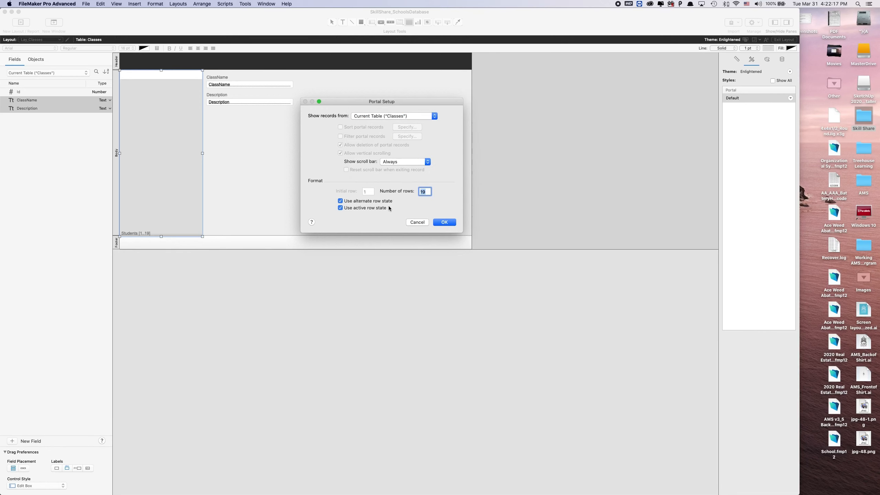
left_click(442, 222)
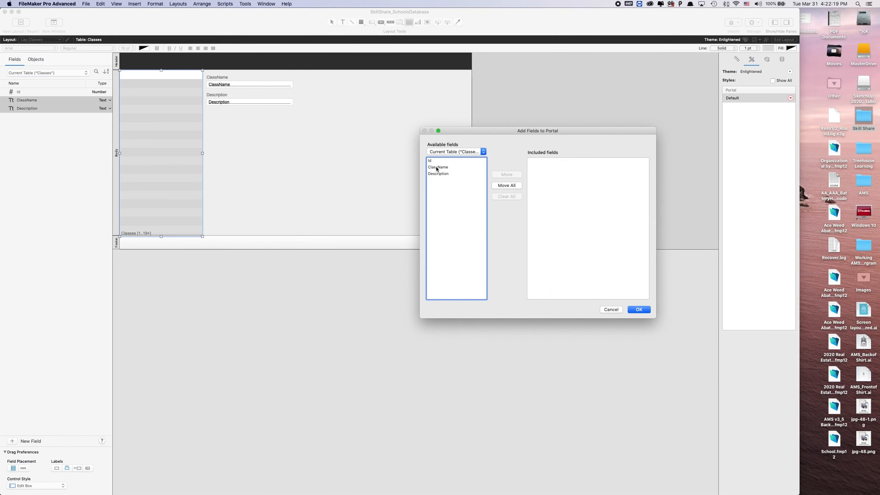
left_click(438, 168)
left_click(507, 175)
left_click(643, 309)
left_click(345, 134)
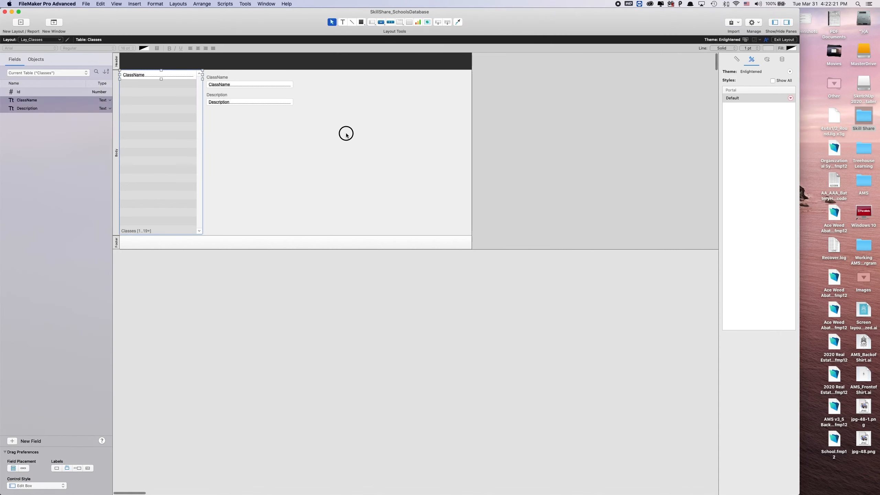
Step: Apply the Default style to the portal's ClassName field
left_click(142, 76)
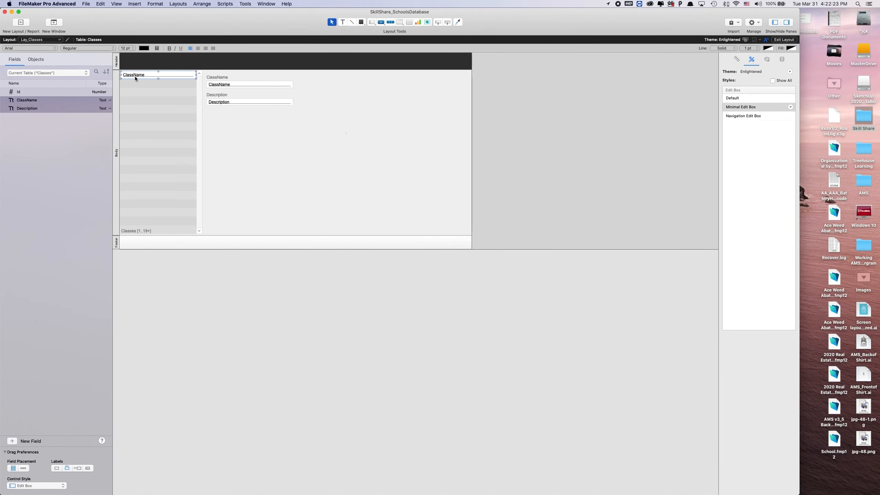
left_click(735, 98)
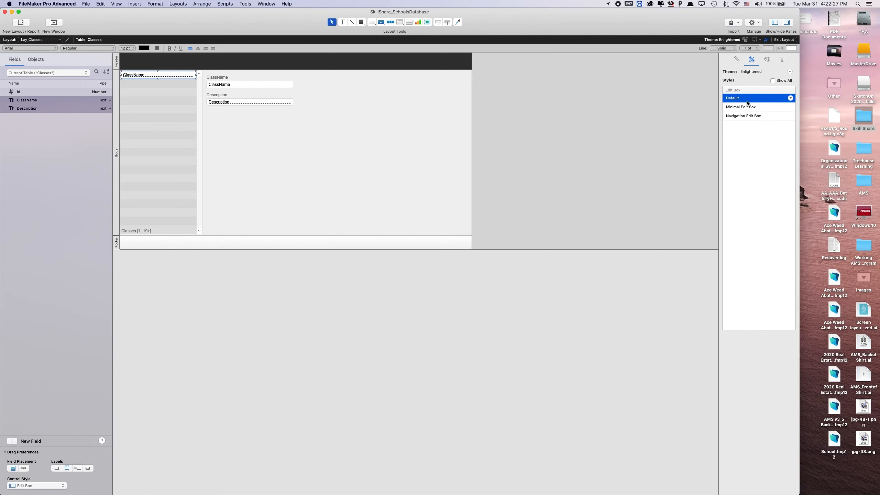
left_click(257, 112)
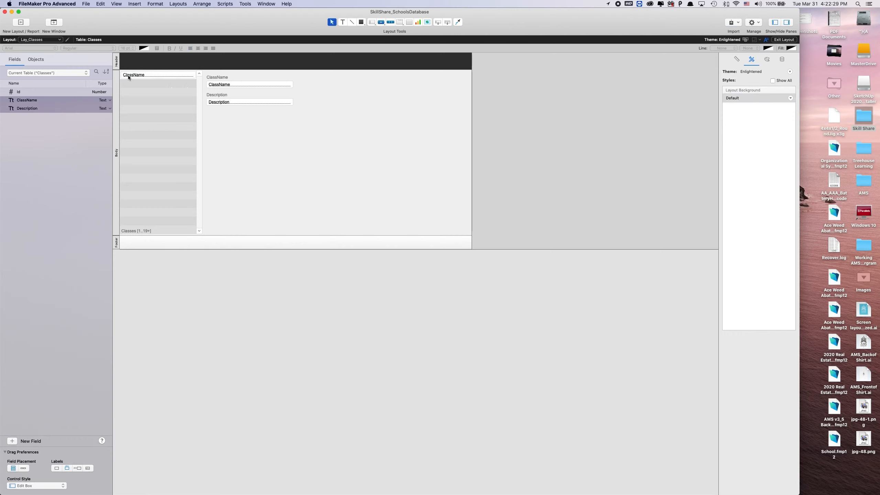
left_click(222, 84)
Step: Give ClassName the placeholder 'Class Name' and give Description a placeholder too
left_click(783, 59)
left_click(740, 99)
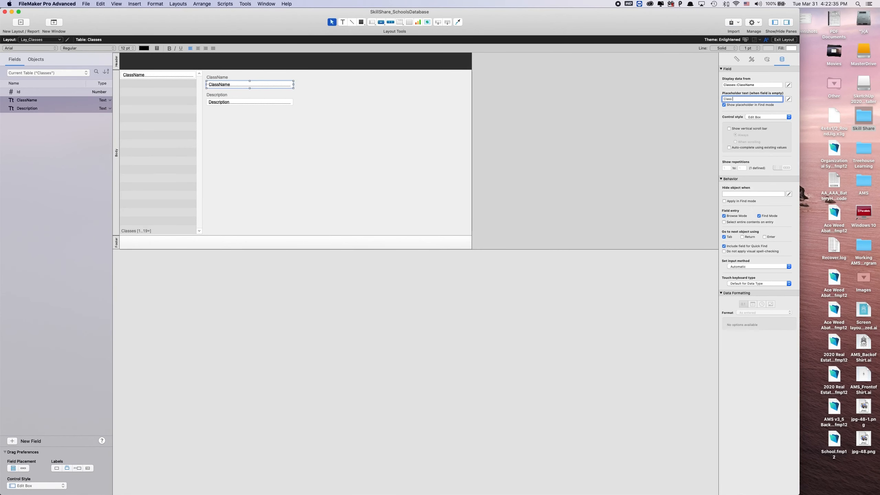
type("Class Name")
left_click(268, 102)
left_click(745, 98)
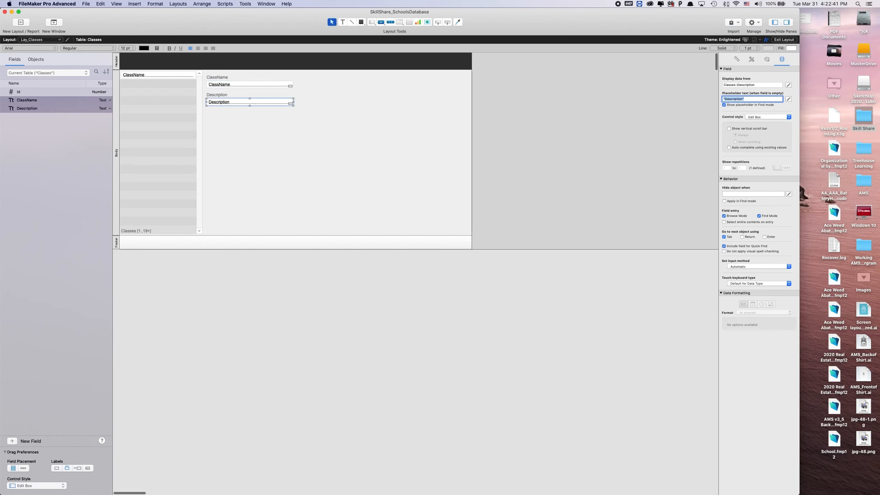
left_click(366, 119)
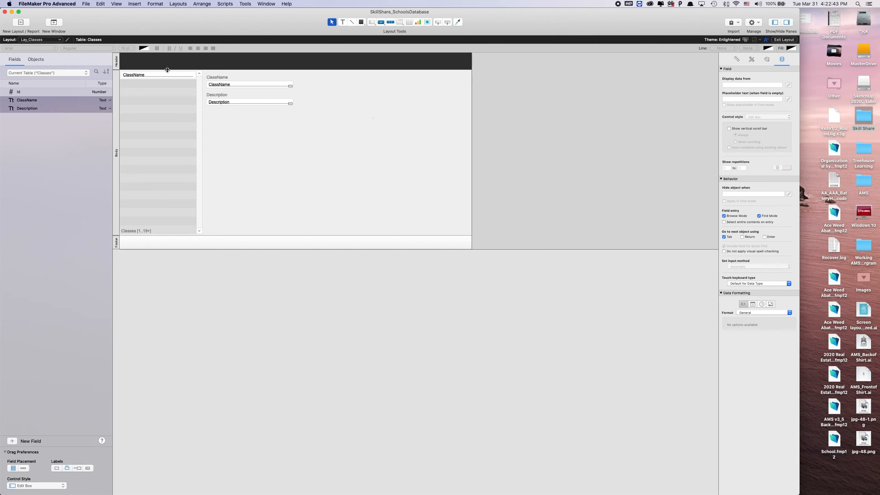
Step: Review the Inspector's position and style settings, then clear the selection
left_click(742, 59)
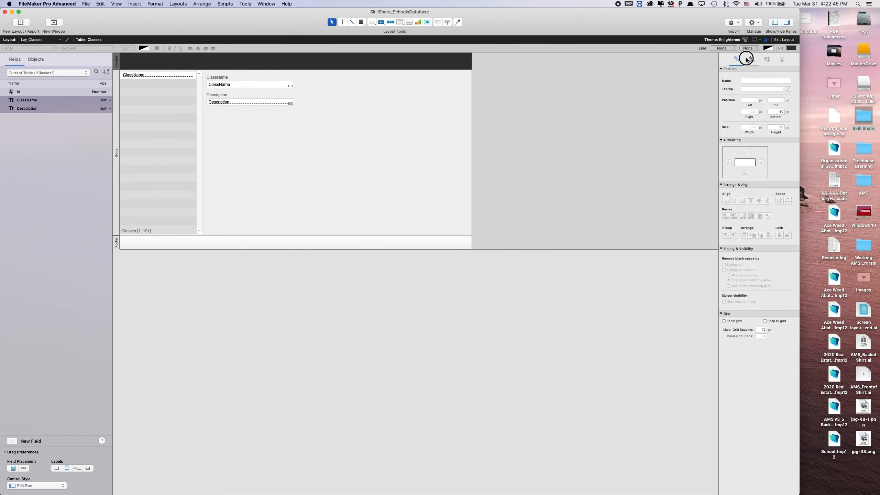
left_click(750, 59)
left_click(743, 117)
left_click(420, 170)
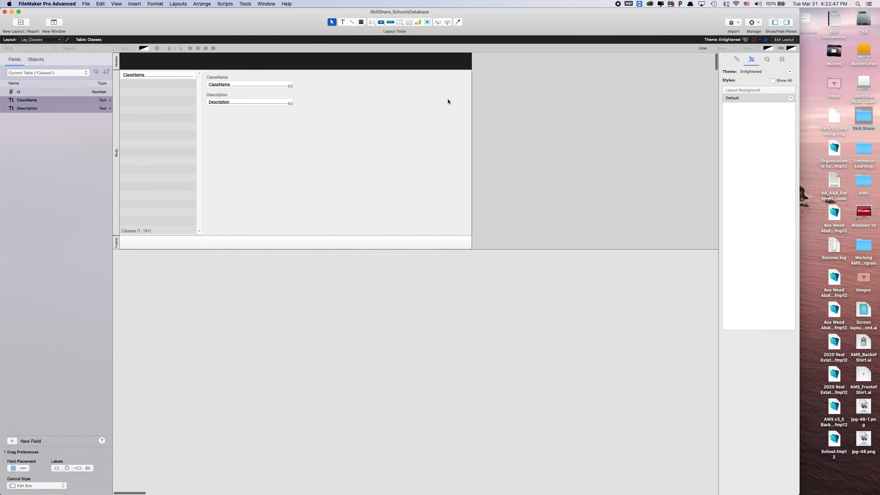
left_click(343, 23)
Step: Add a 'New Classes' heading in the header with the Title Text 1 style
left_click_drag(122, 55, 242, 64)
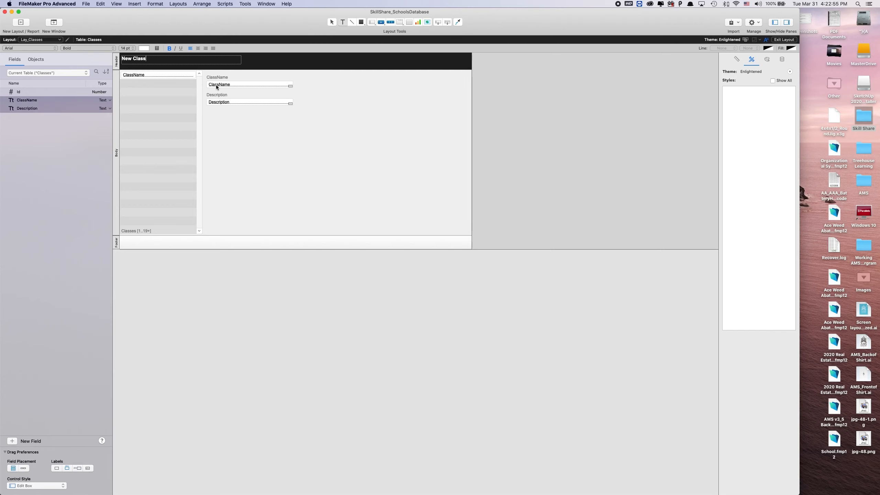
key("Escape")
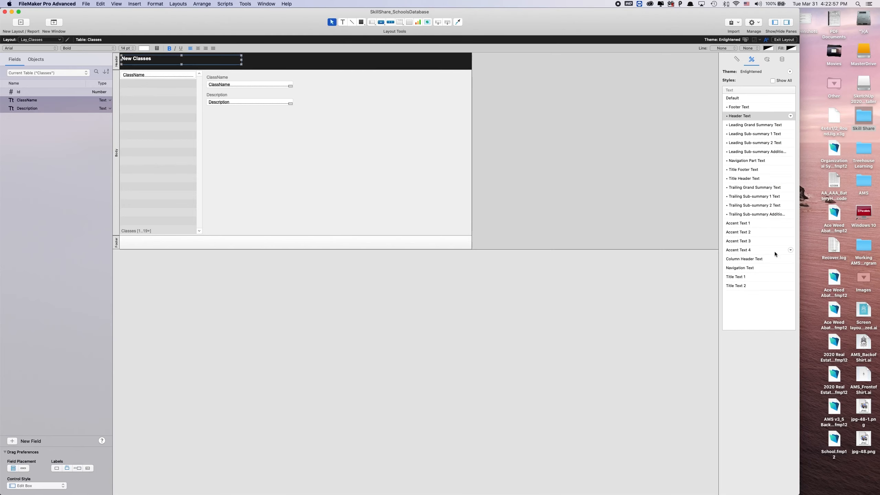
left_click(742, 278)
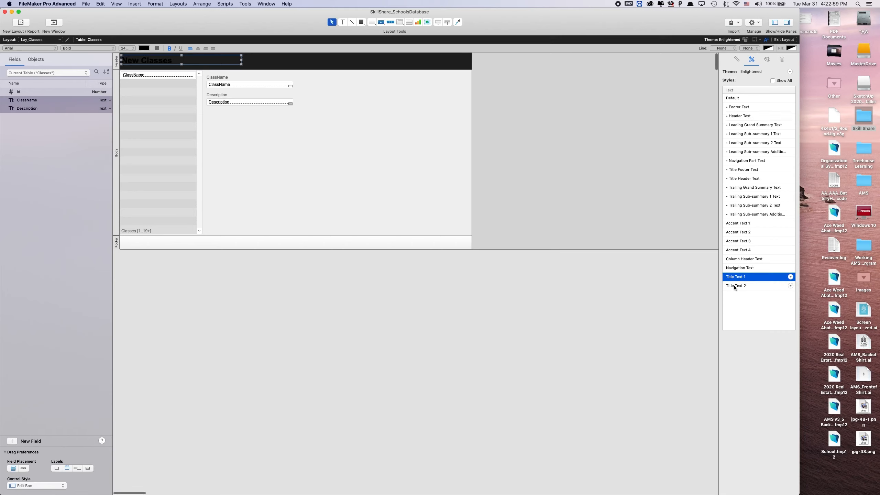
left_click(332, 164)
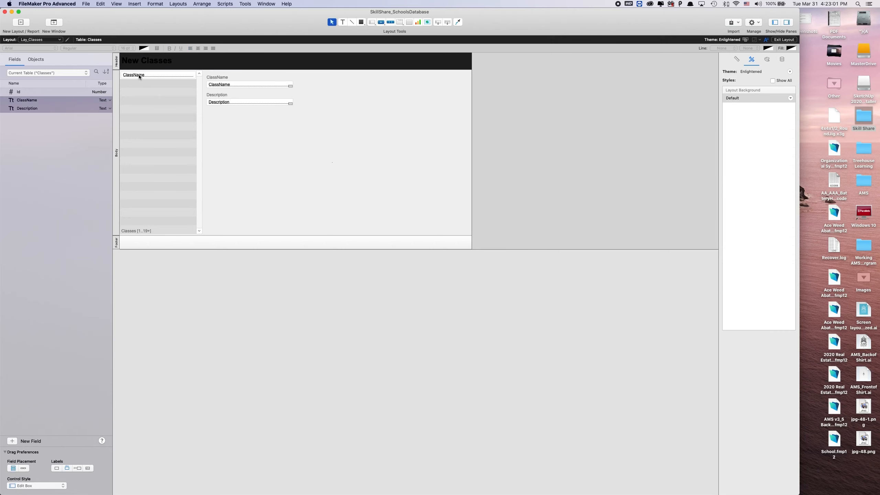
Step: Change the New Classes title's text colour to white
left_click(137, 60)
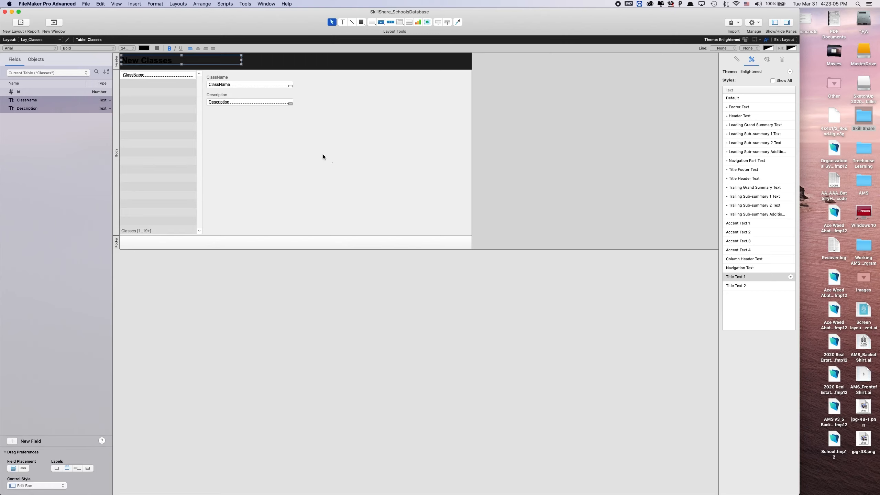
left_click(141, 50)
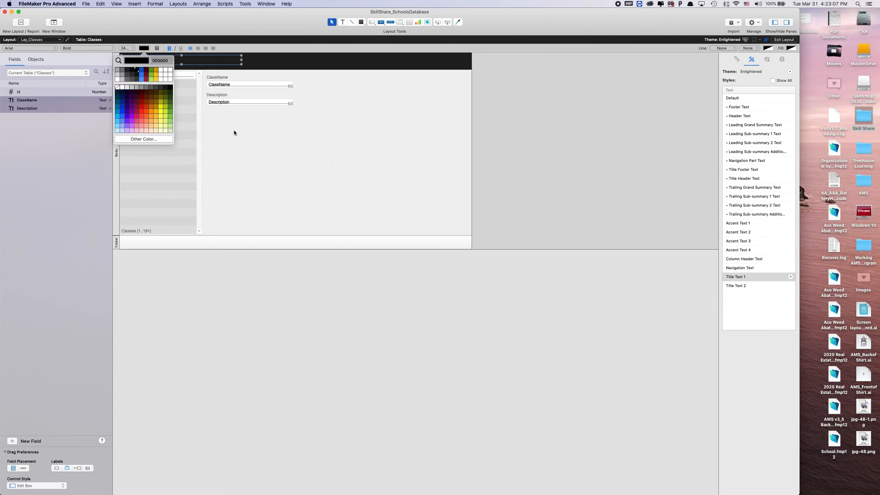
left_click(459, 128)
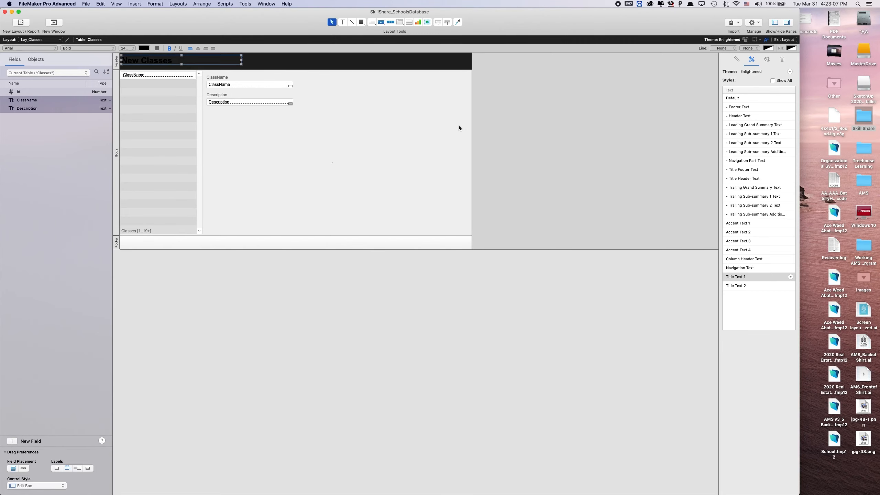
left_click(746, 40)
left_click(637, 222)
left_click(259, 168)
left_click(149, 60)
left_click(144, 48)
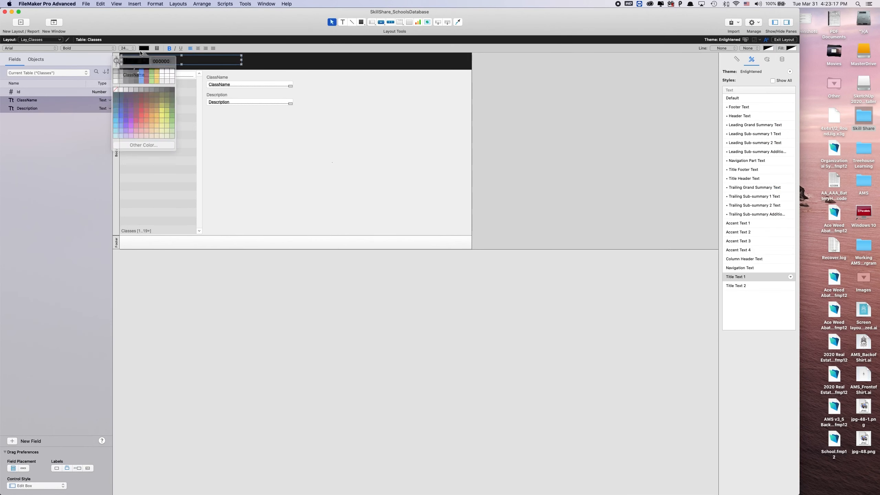
left_click(122, 88)
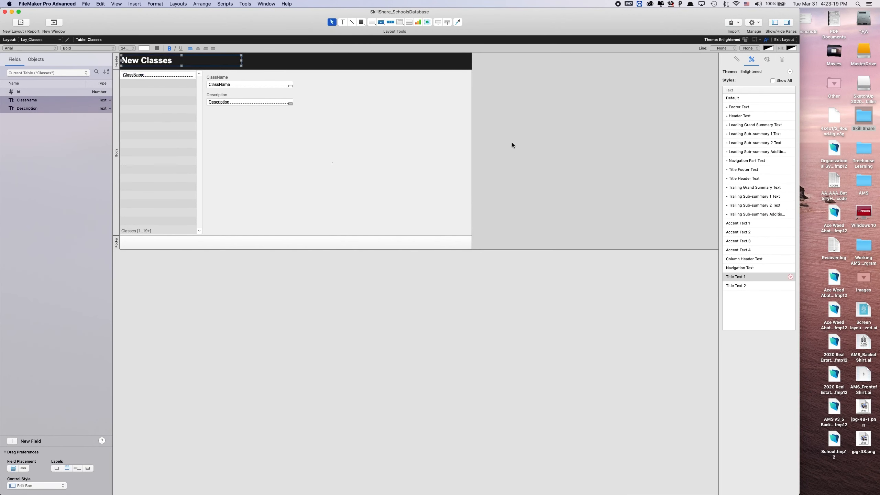
left_click(467, 146)
Step: Save the white text into Title Text 1 and the Enlightened theme, nudging the title slightly
left_click(151, 61)
left_click(791, 278)
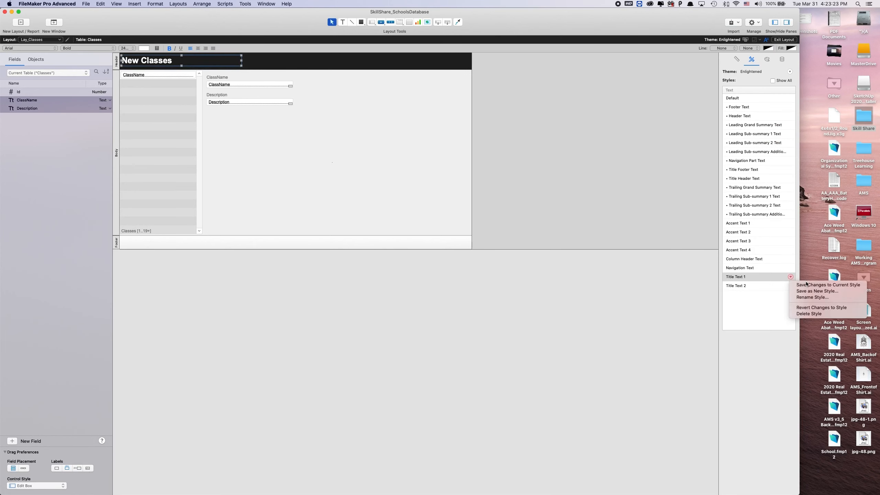
left_click(807, 285)
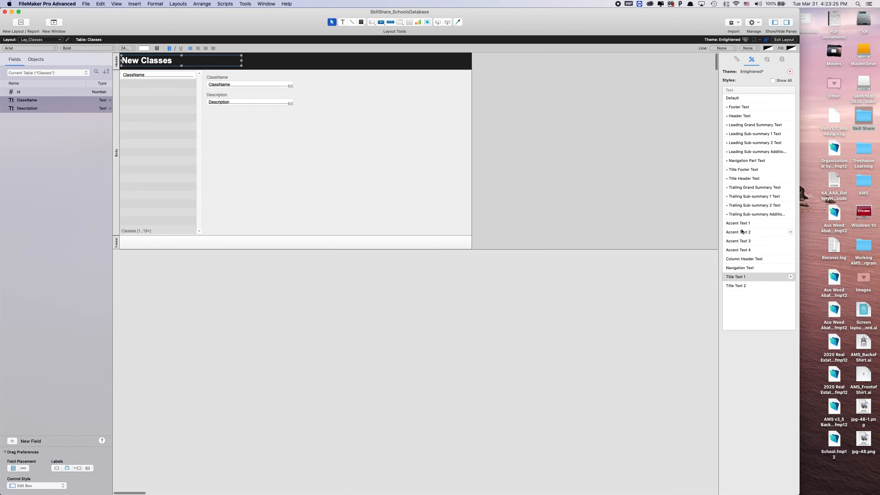
left_click(790, 71)
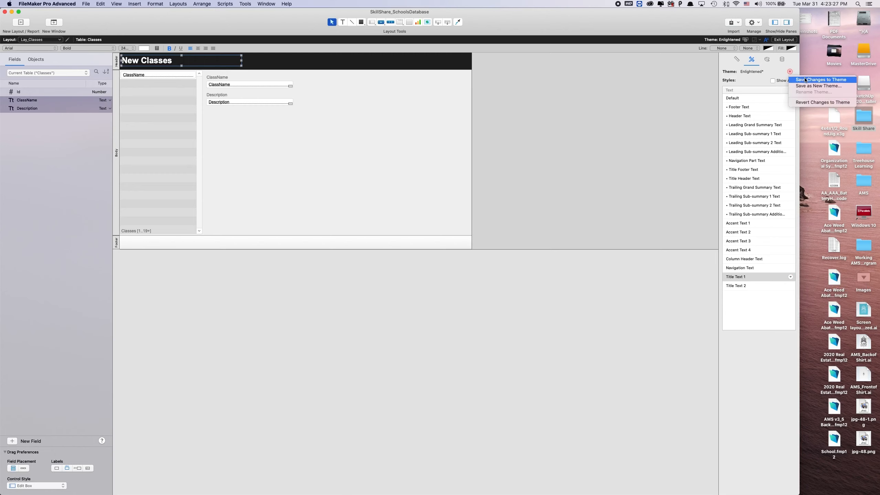
left_click(806, 80)
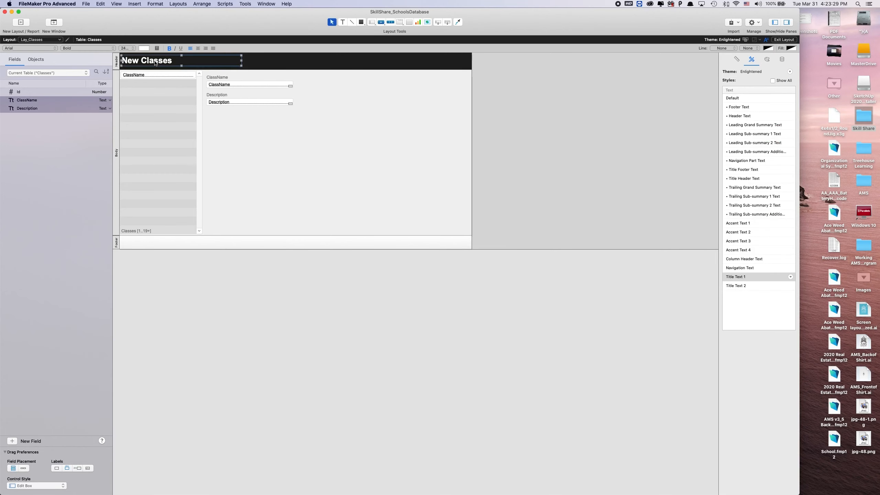
left_click_drag(156, 62, 158, 63)
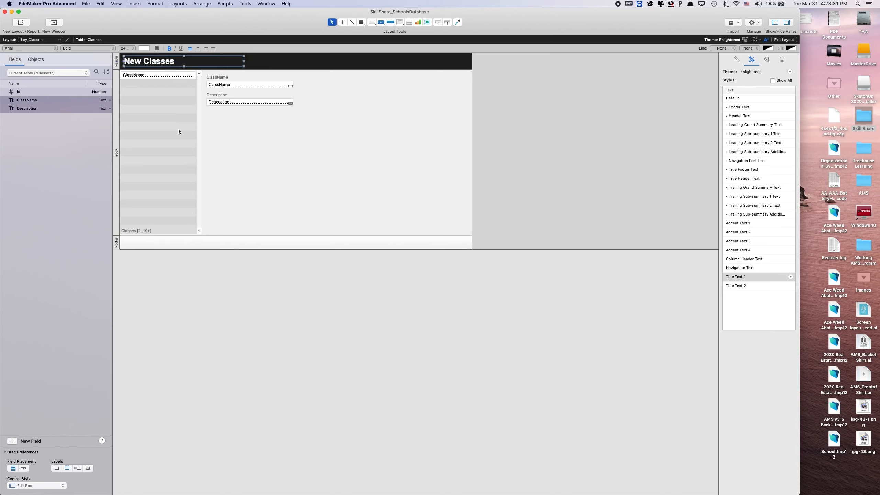
left_click(226, 161)
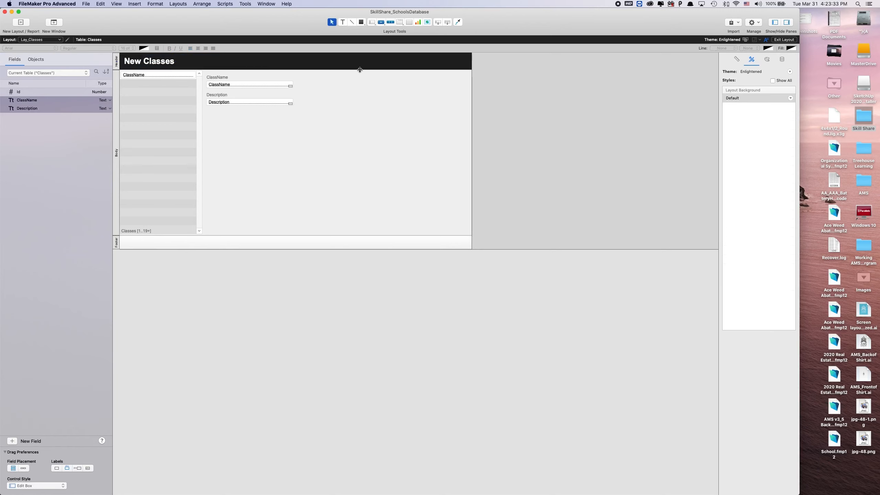
Step: Draw a plus-icon button labelled 'New Class' at the right end of the header
left_click(381, 22)
left_click_drag(469, 56, 424, 67)
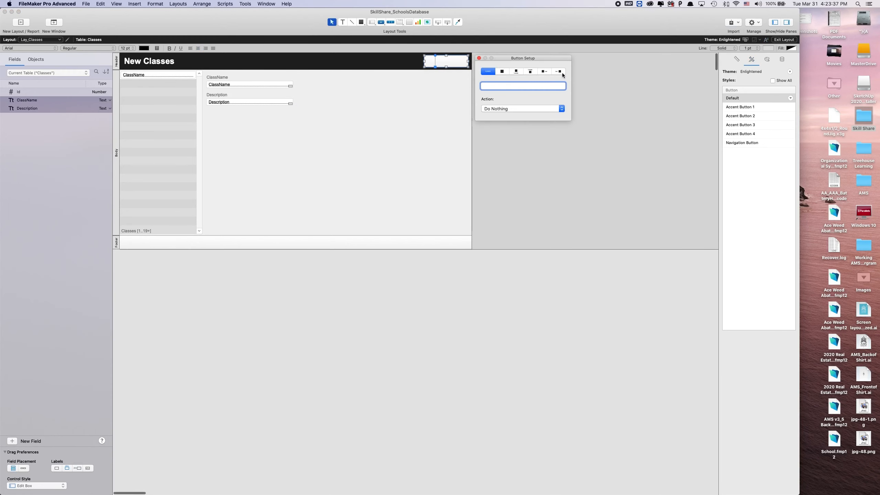
left_click(549, 73)
left_click(539, 113)
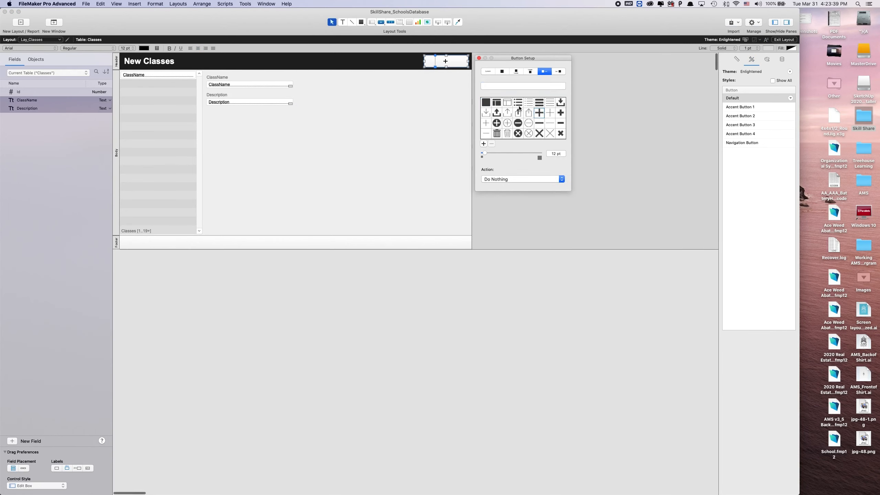
left_click(504, 85)
type("New")
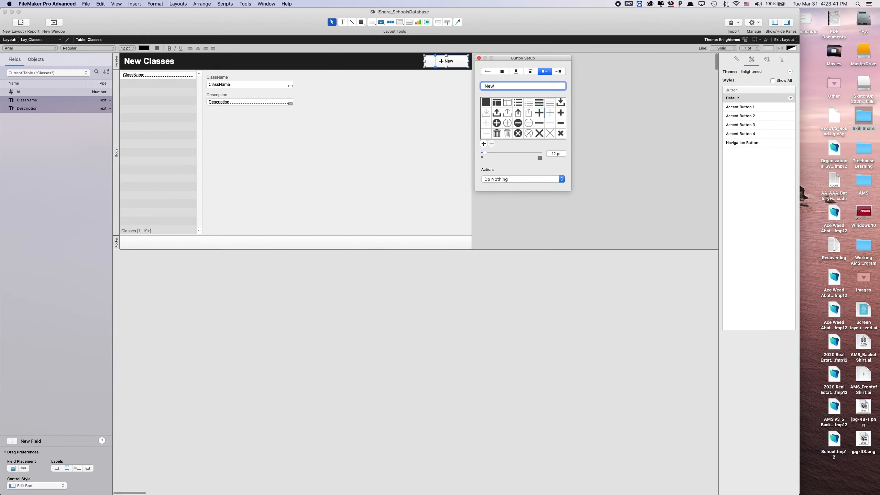
type(" Class")
left_click(441, 138)
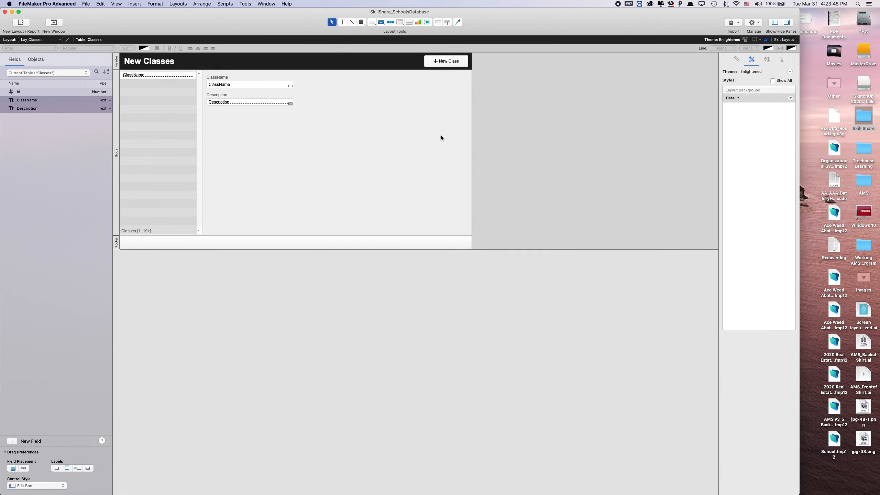
key("super+shift+s")
Step: Create a Layout Classes script folder containing a new script named New Class
left_click(145, 99)
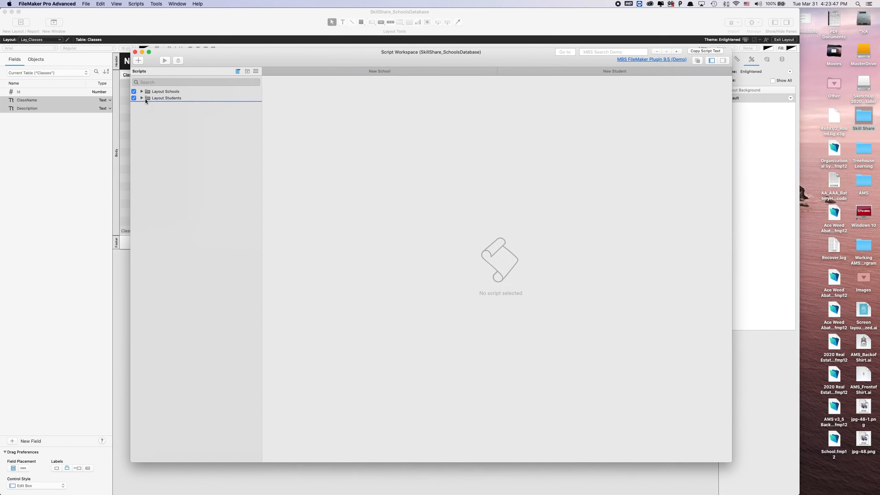
left_click(248, 70)
type("Layout Classes")
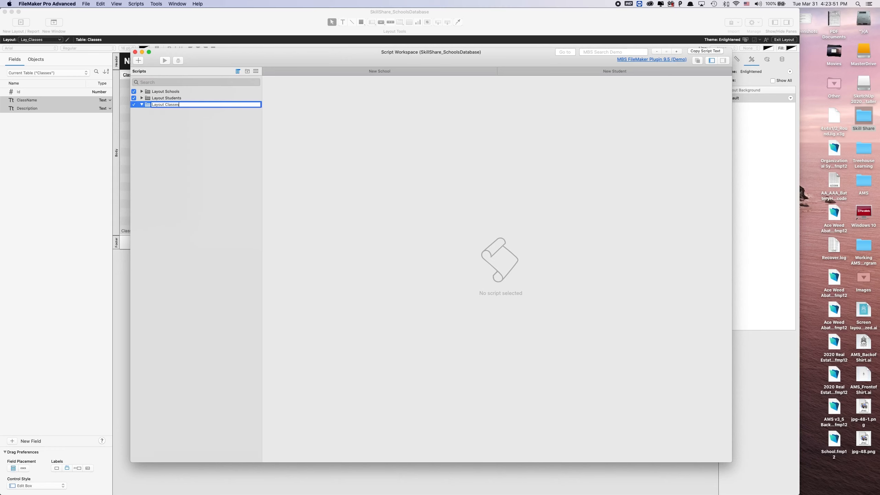
key("Return")
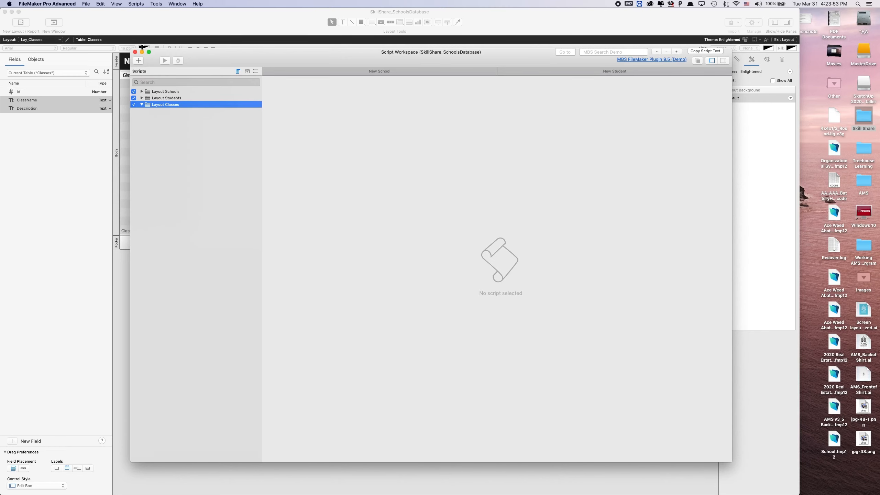
left_click_drag(244, 56, 225, 84)
left_click(119, 88)
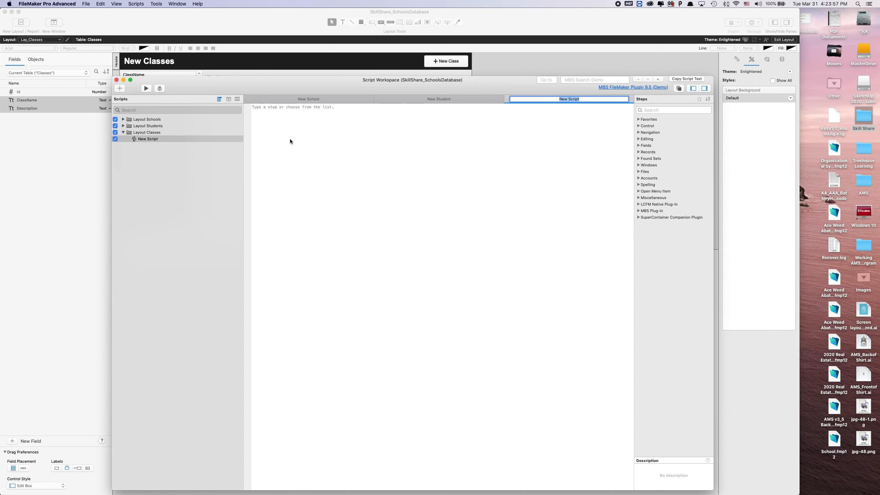
type("New Class")
key("Return")
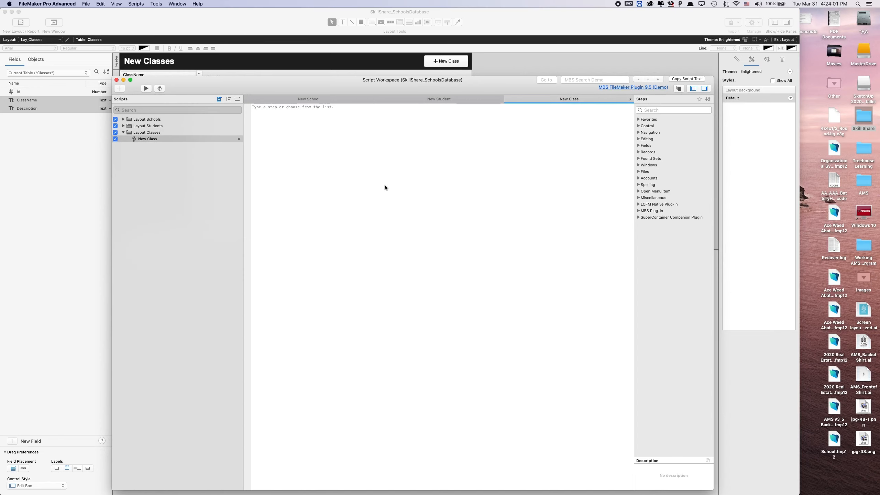
Step: Give New Class the steps New Record/Request and Go to Field [Classes::ClassName]
type("new r")
key("Return")
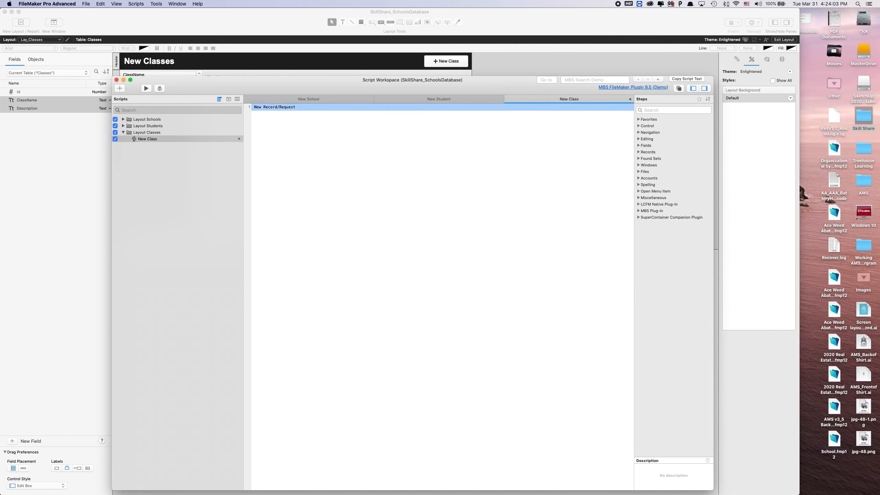
type("go to")
key("Return")
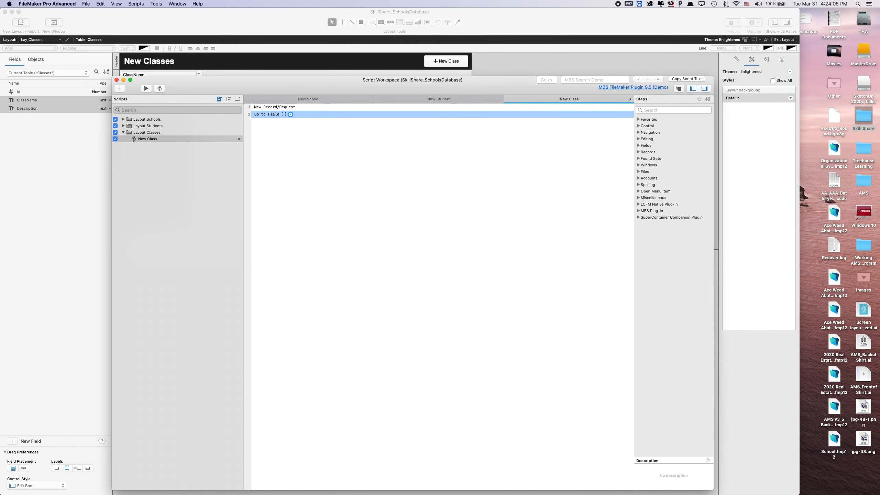
left_click(274, 139)
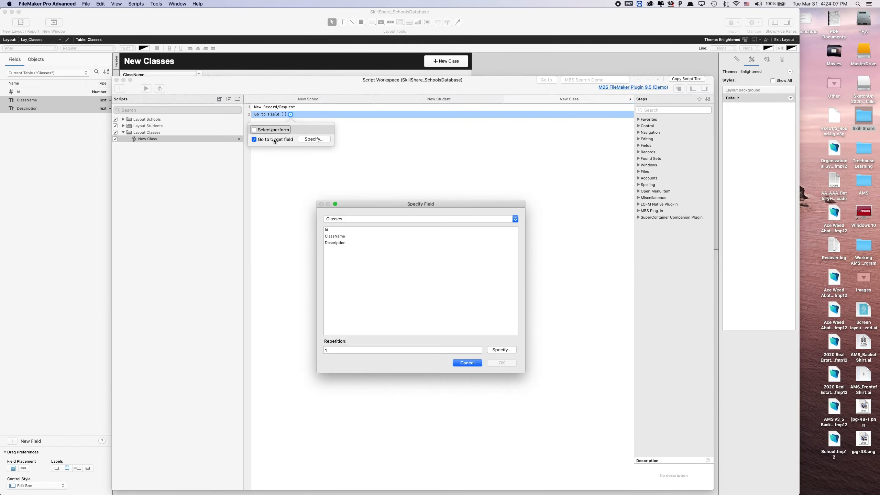
double_click(358, 233)
left_click(358, 230)
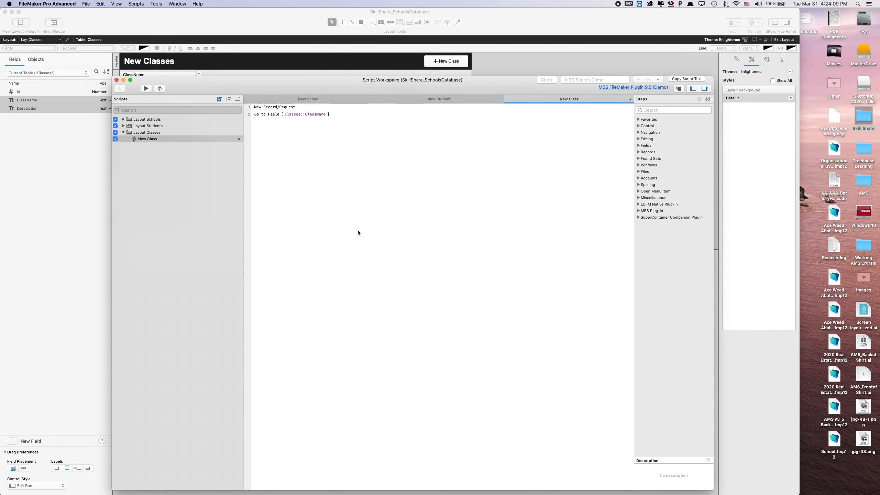
left_click(116, 80)
Step: Make the + New Class button run the New Class script with a hand cursor and blue accent style
left_click(447, 68)
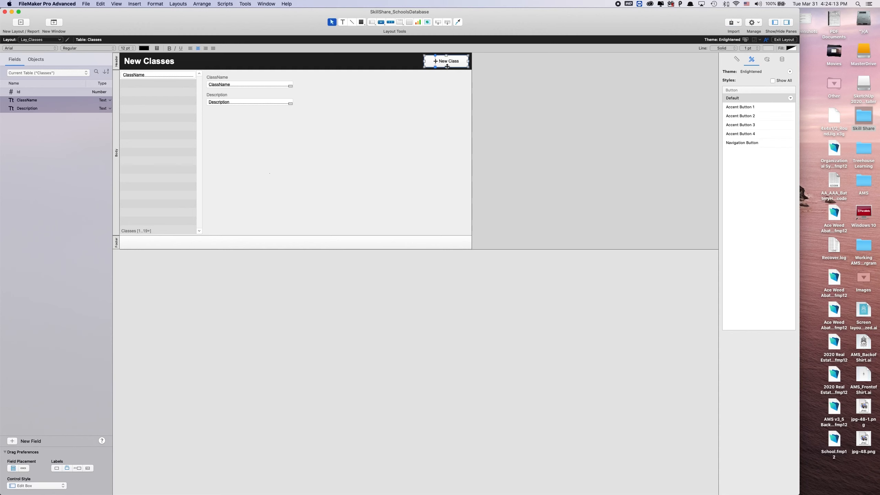
double_click(456, 64)
left_click(502, 180)
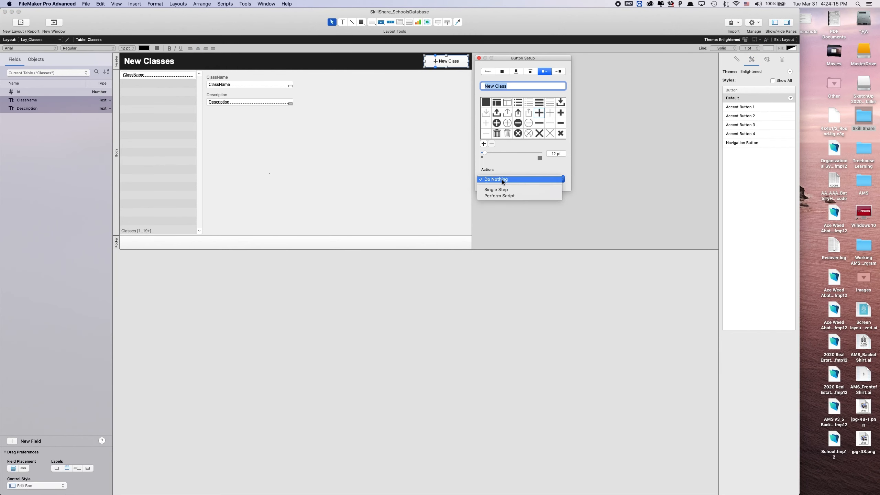
left_click(500, 196)
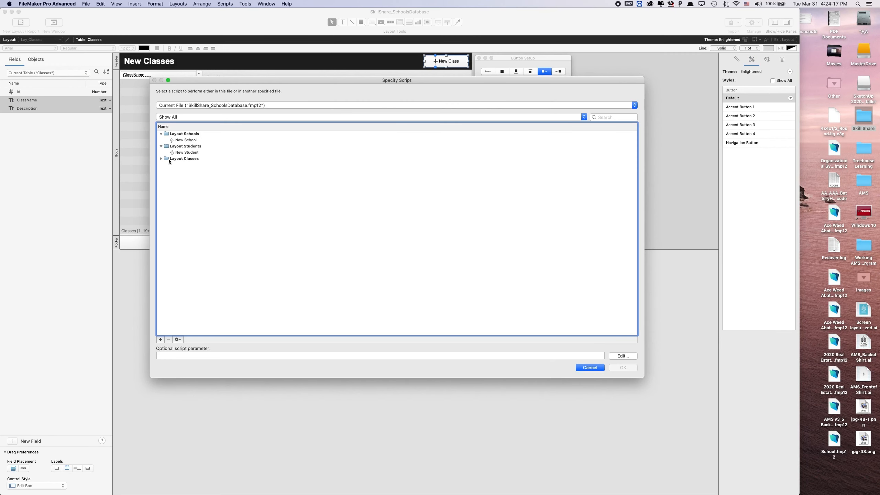
left_click(161, 159)
left_click(185, 165)
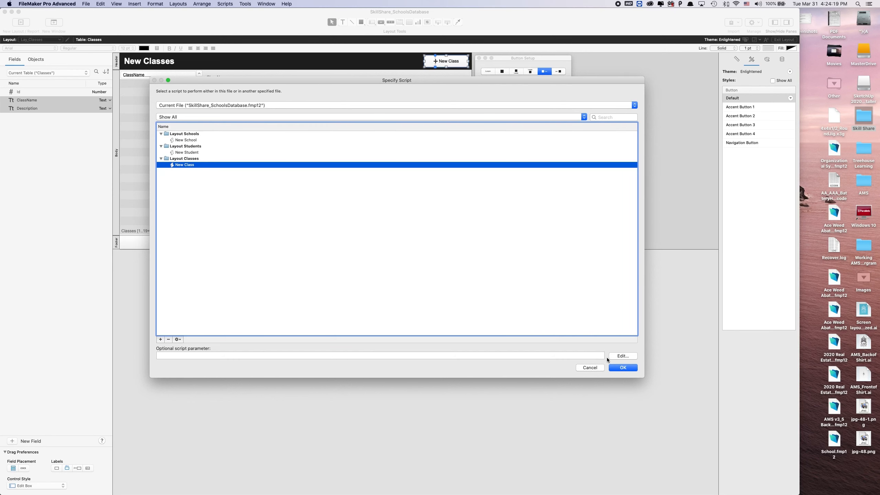
left_click(614, 367)
left_click(503, 250)
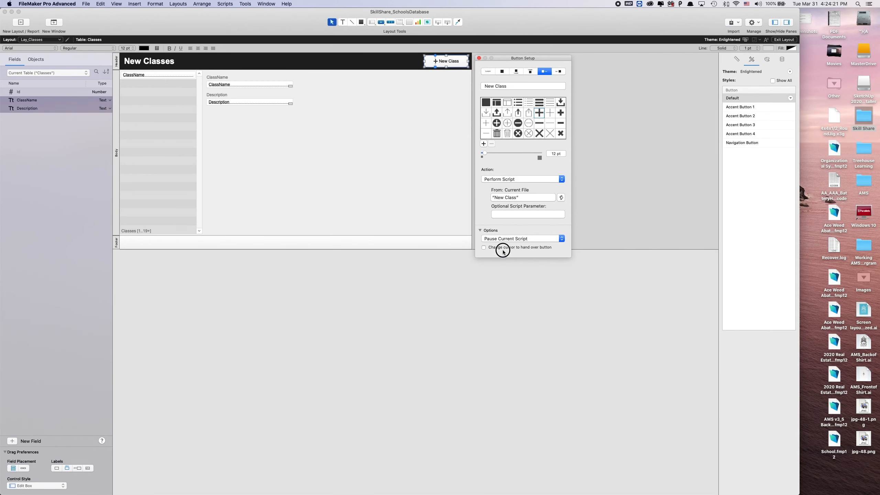
left_click(479, 58)
left_click(751, 111)
left_click(650, 129)
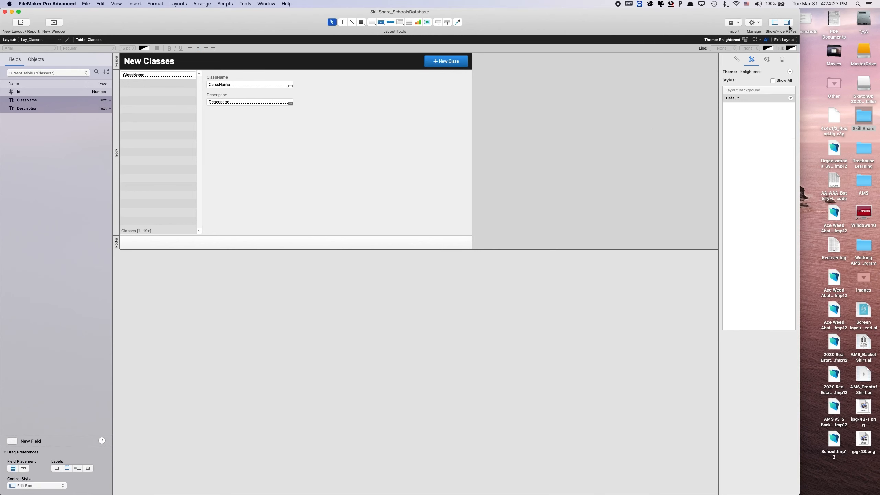
Step: Leave layout mode and create the first class record with placeholder name 'Class Name'
left_click(784, 39)
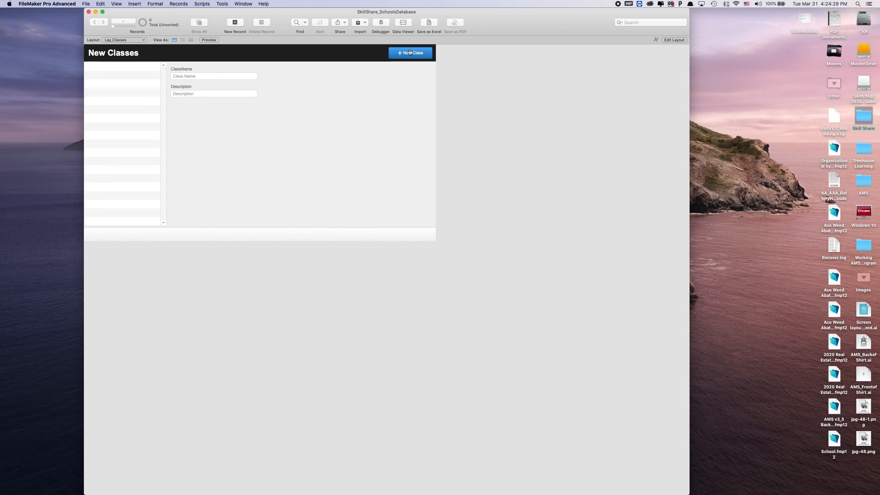
left_click(410, 52)
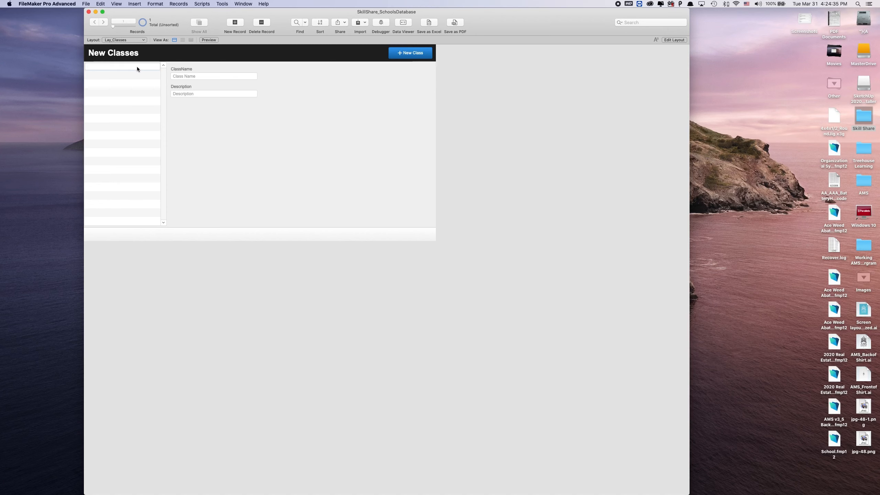
left_click(191, 77)
left_click(258, 111)
left_click(238, 80)
type("Class")
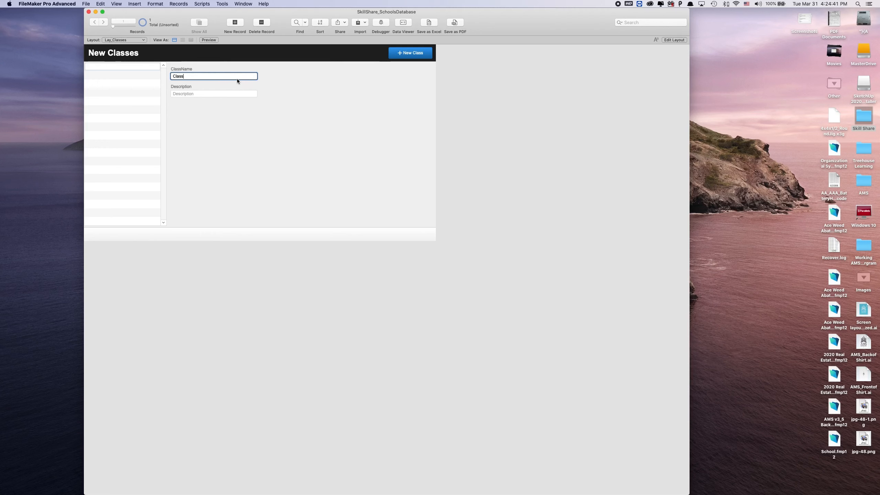
type(" Name")
left_click(310, 93)
Step: Rename the first class to Math with description 'Learning Math'
double_click(222, 76)
key("super+a")
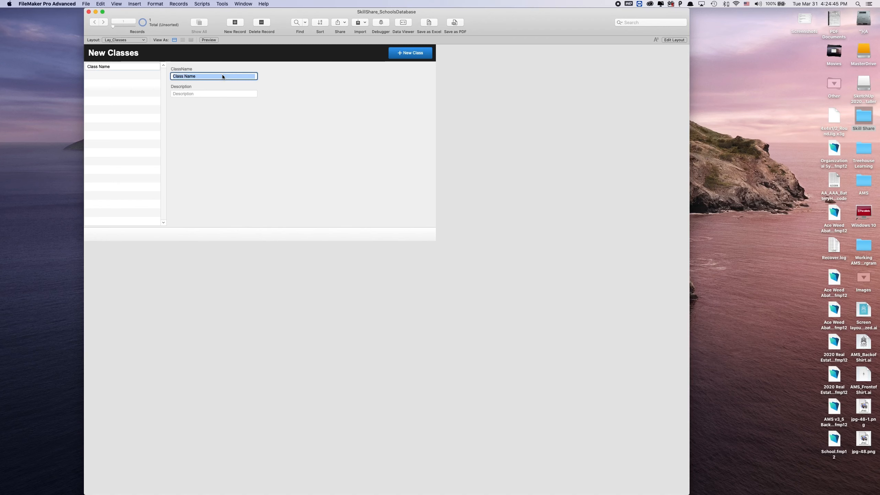
type("Math")
left_click(299, 83)
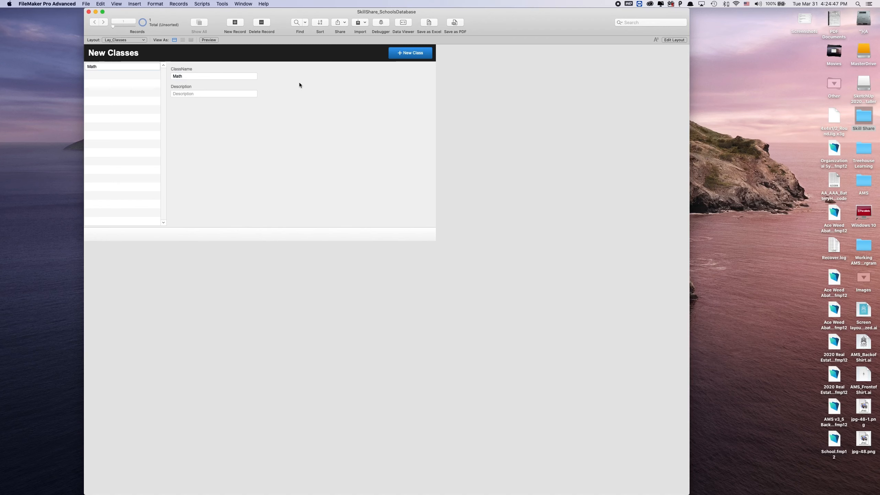
left_click(250, 93)
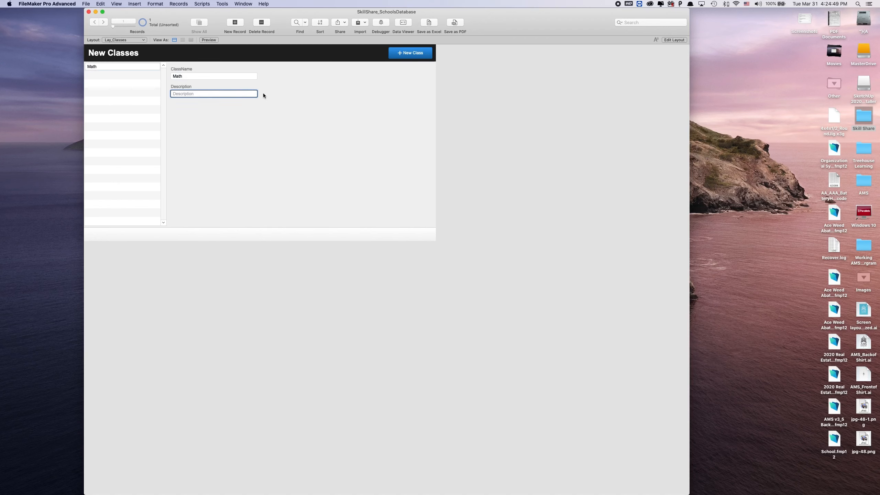
type("Learning Math")
left_click(268, 100)
Step: Add the History and Science class records
left_click(404, 53)
left_click(219, 76)
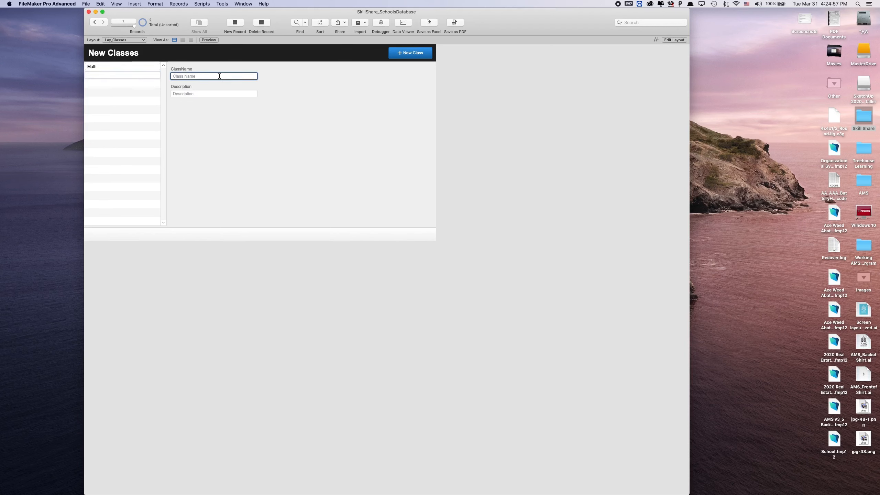
type("History")
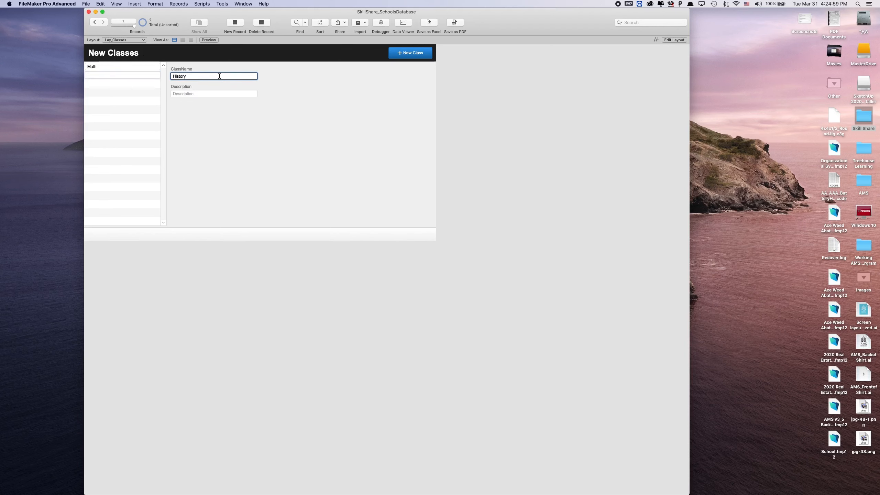
left_click(374, 86)
left_click(410, 52)
type("Science")
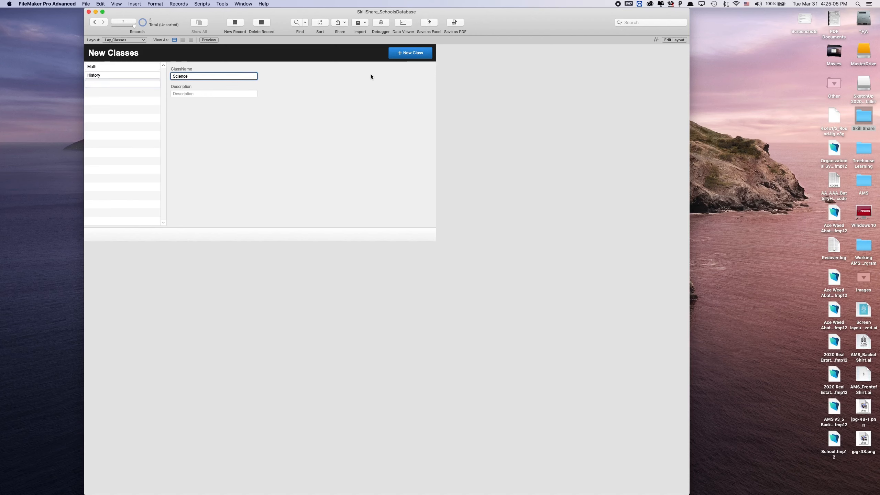
left_click(402, 54)
Step: Add the Programming class with description 'Program in Filemaker', replacing the mistyped 'FilemAmaker'
left_click(227, 76)
type("F")
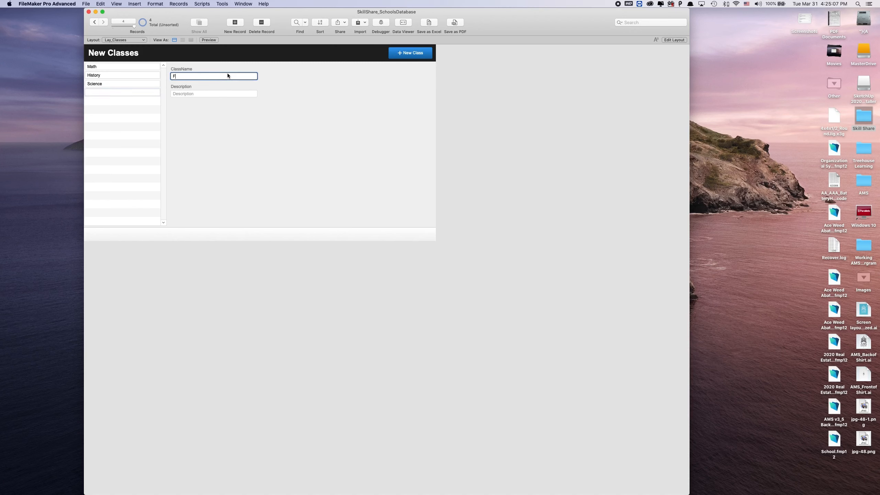
type("ilemAmaker")
left_click(405, 55)
left_click(186, 77)
left_click(114, 92)
double_click(190, 78)
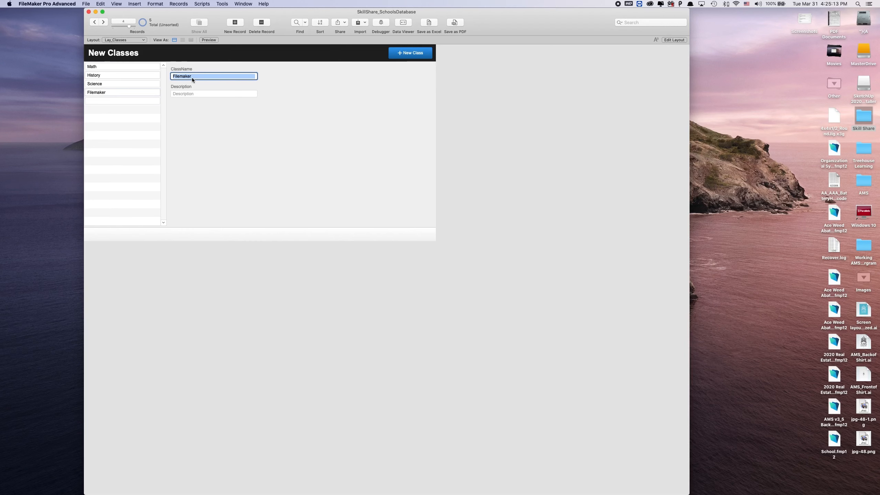
type("Programming")
left_click(185, 93)
type("Pro")
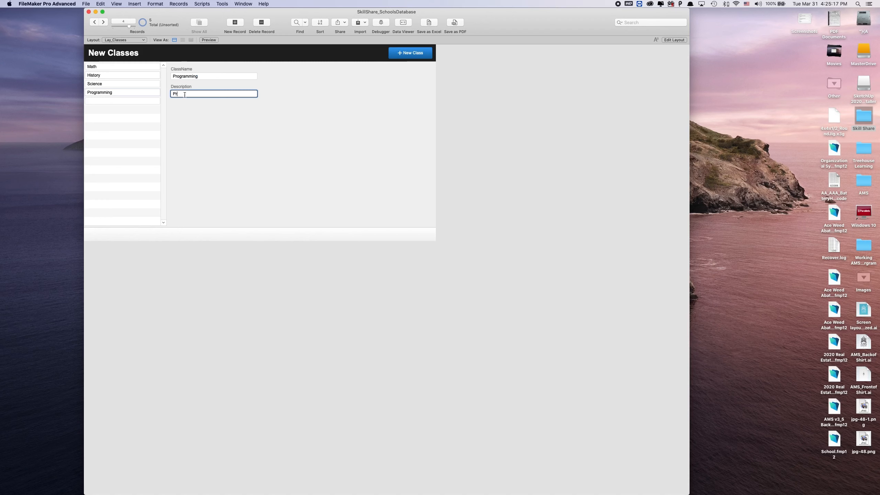
type("gram in Filemaker")
left_click(281, 139)
Step: Add a new record for the English class
left_click(350, 77)
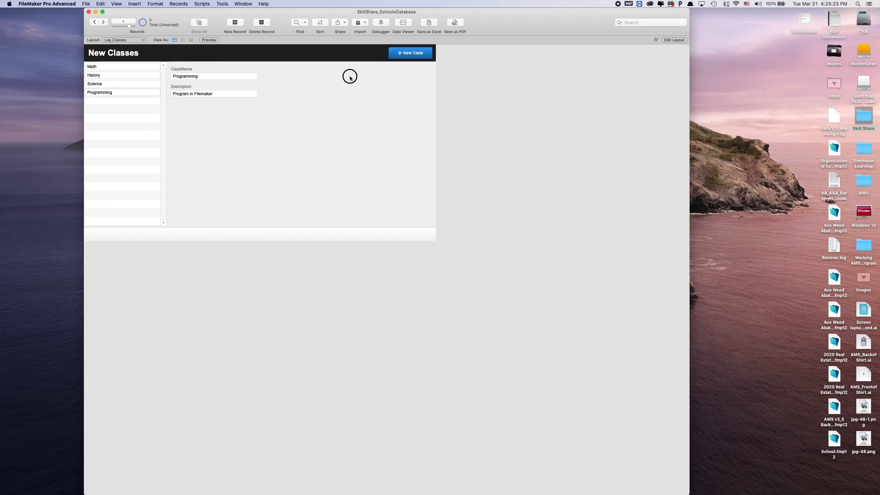
left_click(407, 56)
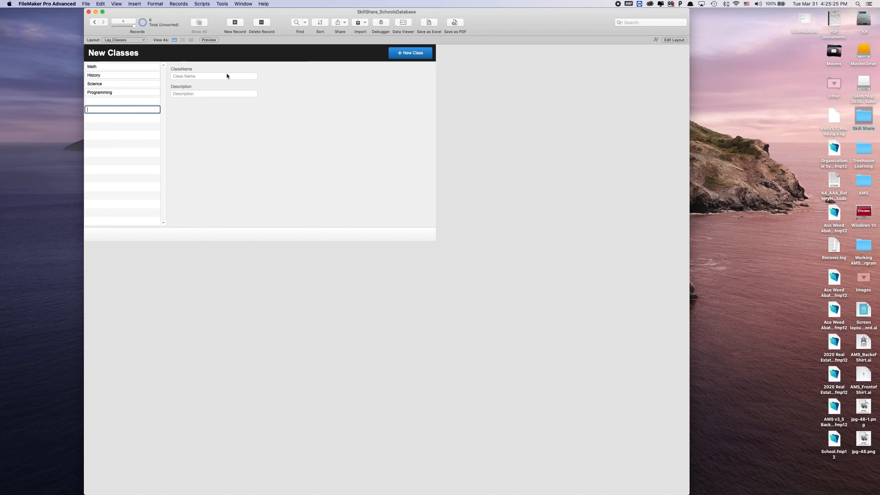
left_click(262, 137)
left_click(130, 101)
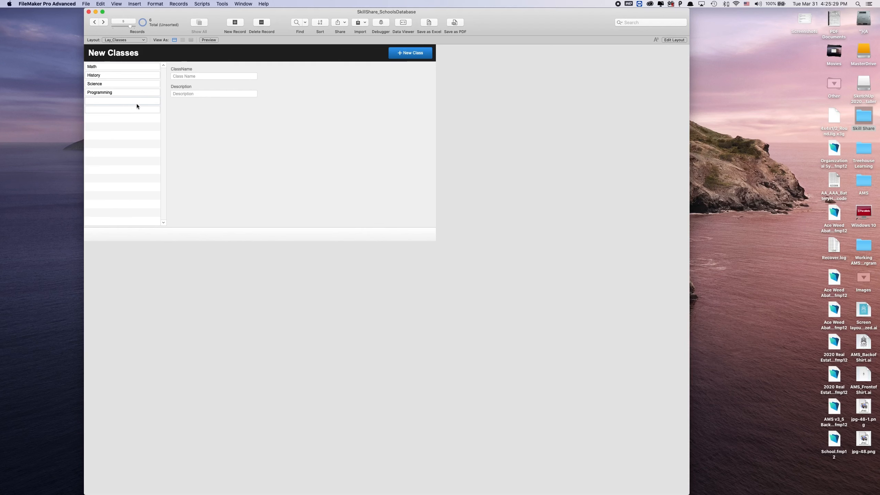
type("English")
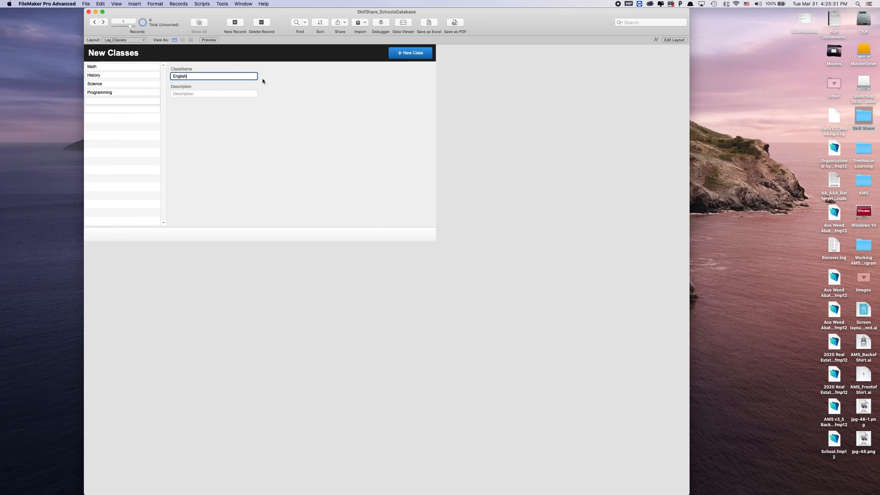
key("Return")
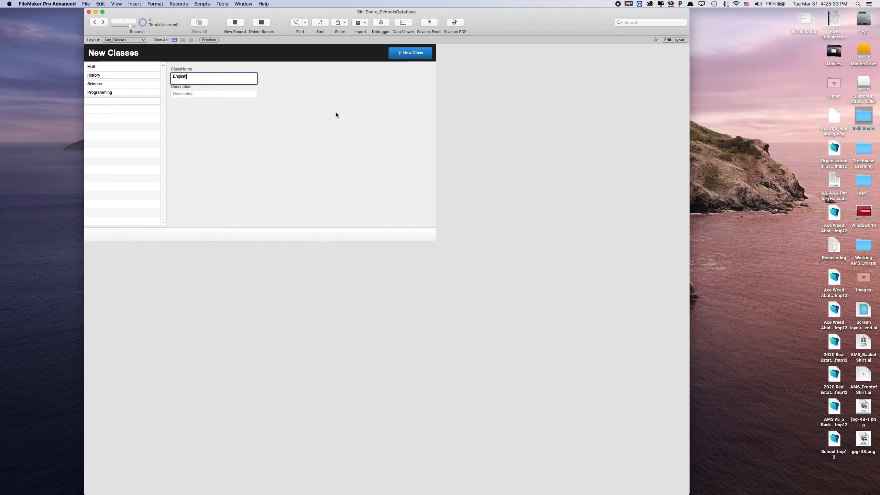
left_click(335, 112)
Step: Enter PE as the sixth class record
left_click(145, 111)
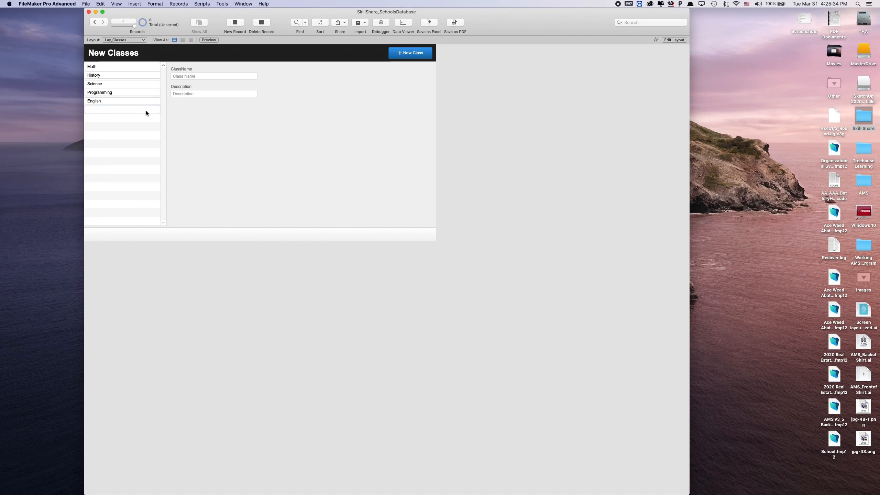
left_click(194, 78)
type("PE")
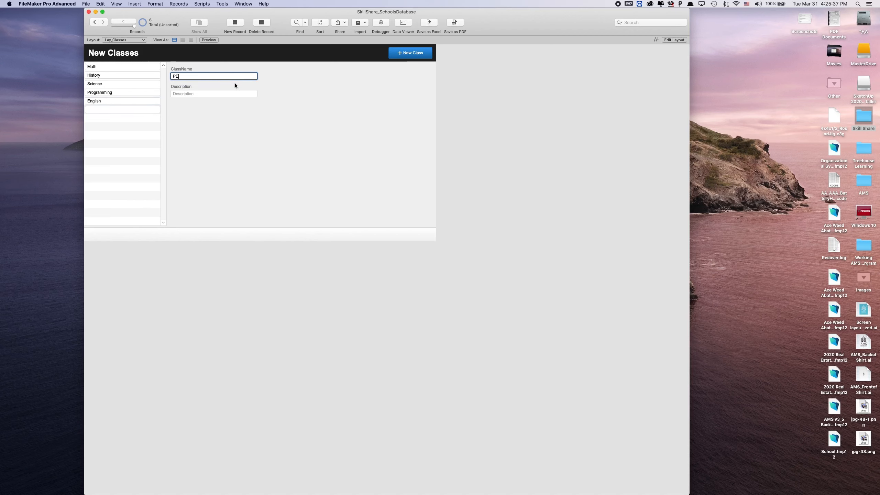
left_click(248, 140)
Step: Review the Math, History, Science and English records, then switch to the Lay_Schools layout
left_click(112, 67)
left_click(112, 76)
left_click(111, 84)
left_click(113, 100)
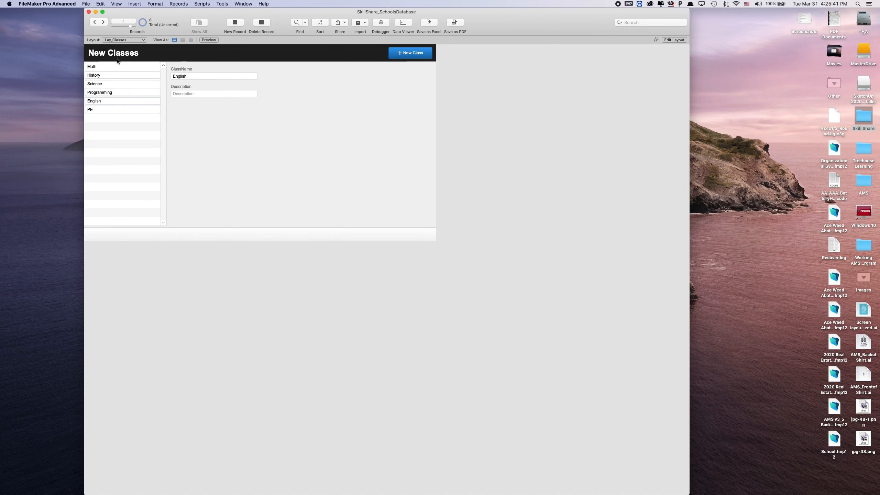
left_click(121, 40)
mouse_move(132, 40)
left_click(162, 40)
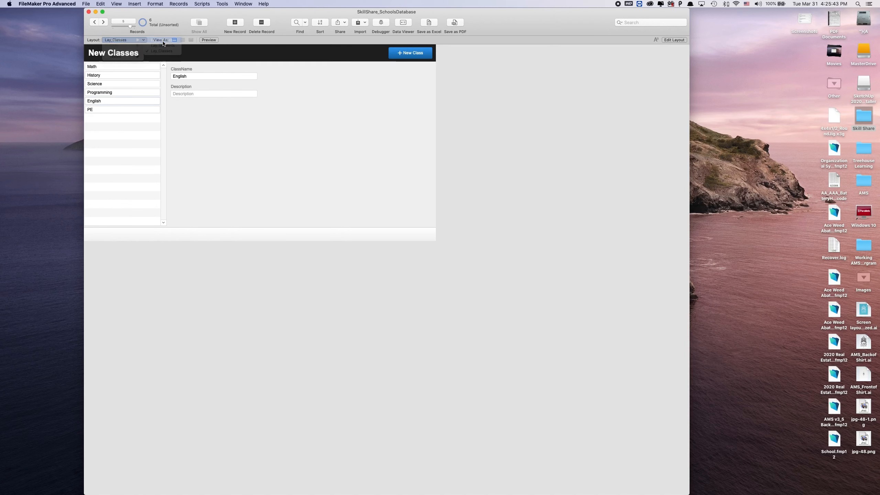
mouse_move(124, 40)
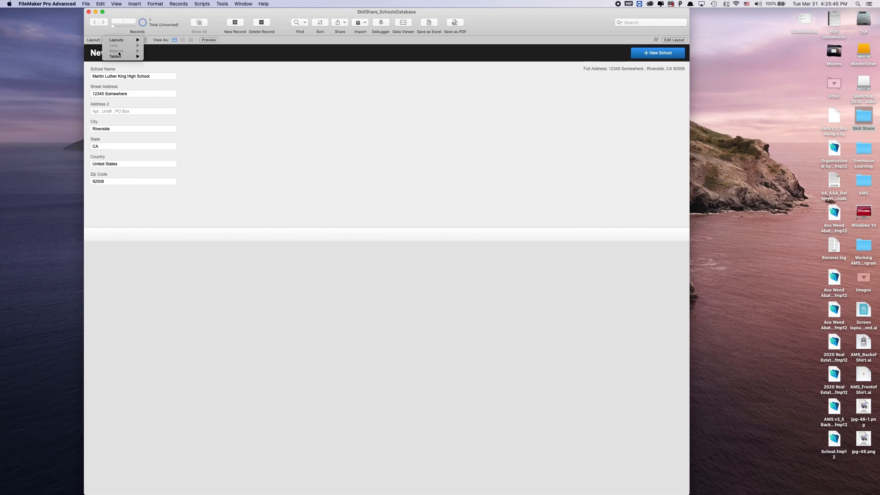
left_click(163, 45)
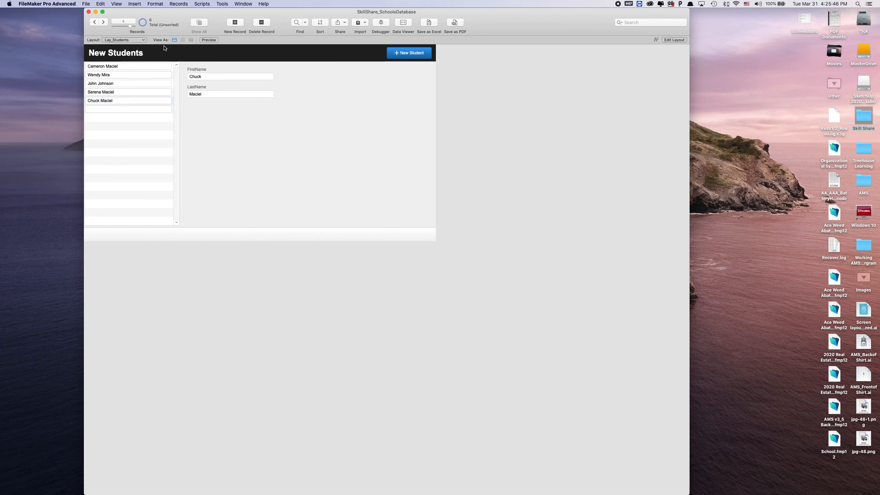
left_click(153, 66)
left_click(153, 75)
left_click(153, 83)
left_click(155, 91)
left_click(86, 4)
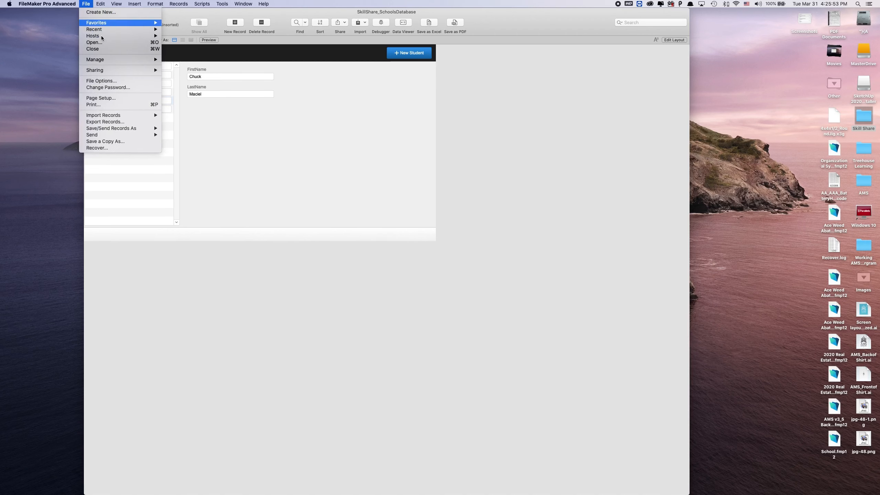
left_click(183, 26)
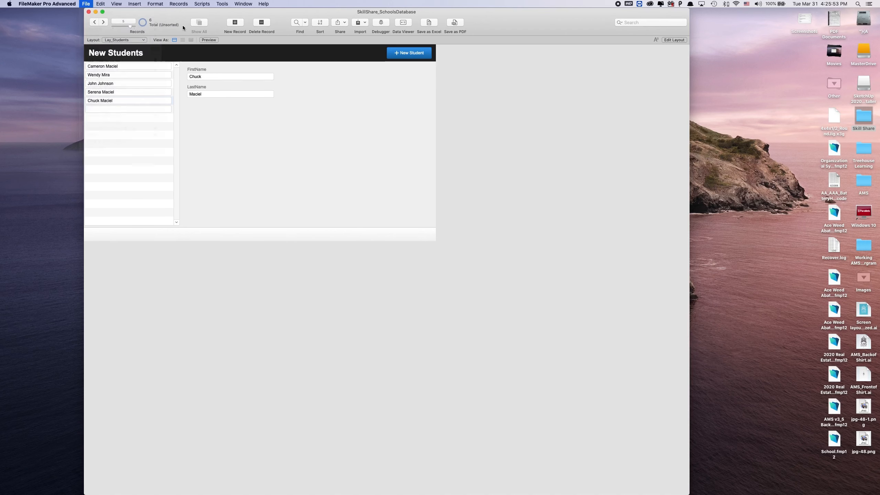
left_click(124, 41)
left_click(165, 44)
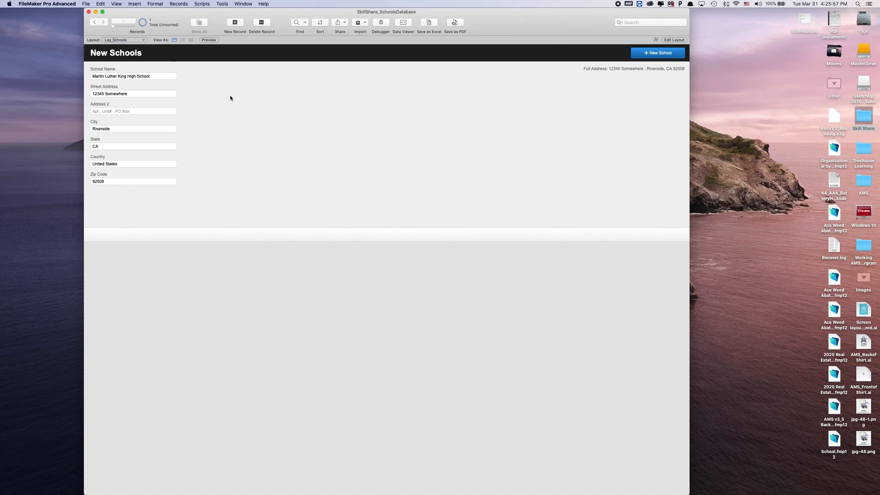